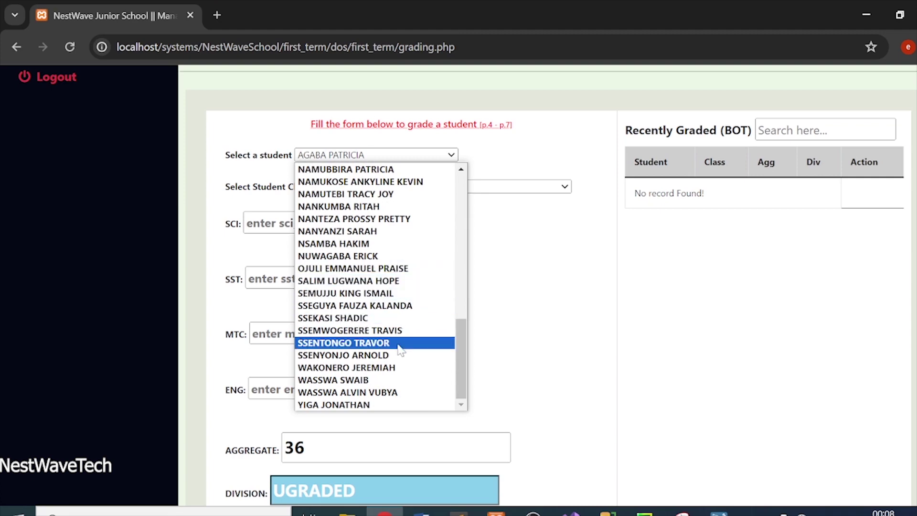
Choose a different student in the grading form and set their class to Primary 5.
scroll(377, 368, up, 10)
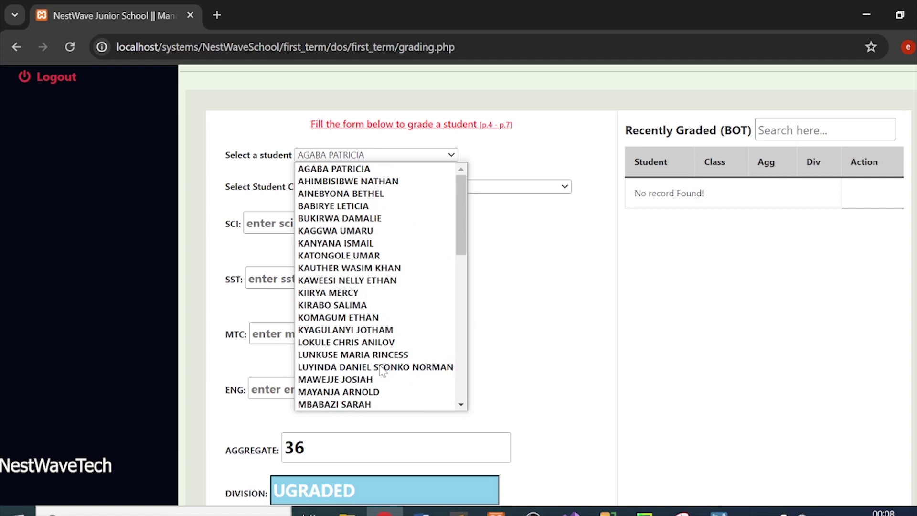
click(354, 246)
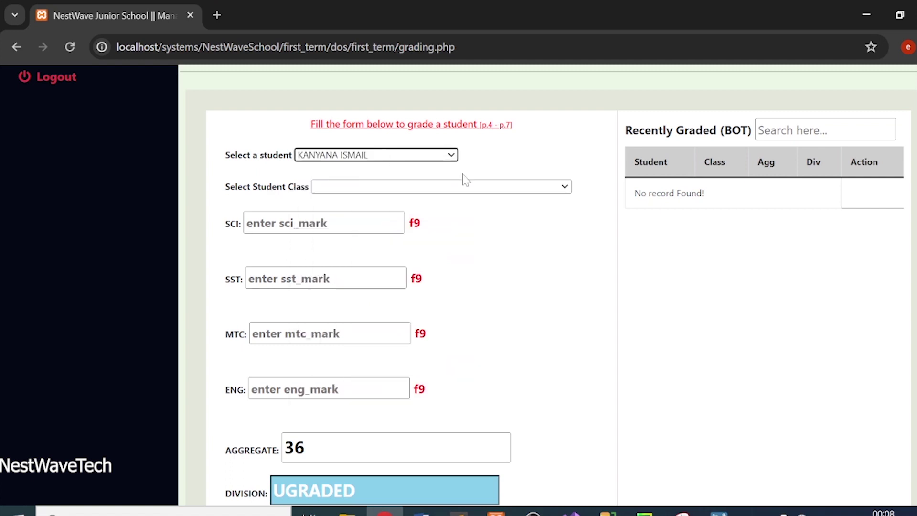
click(384, 190)
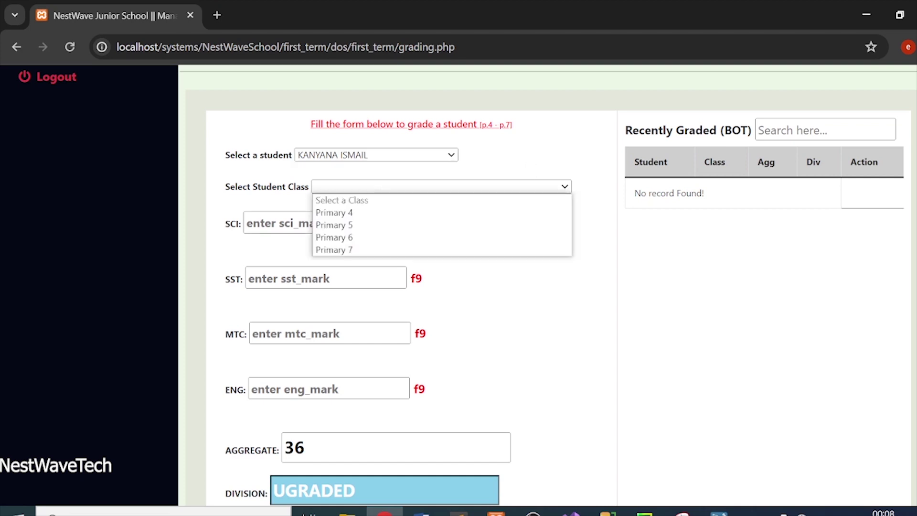
click(341, 224)
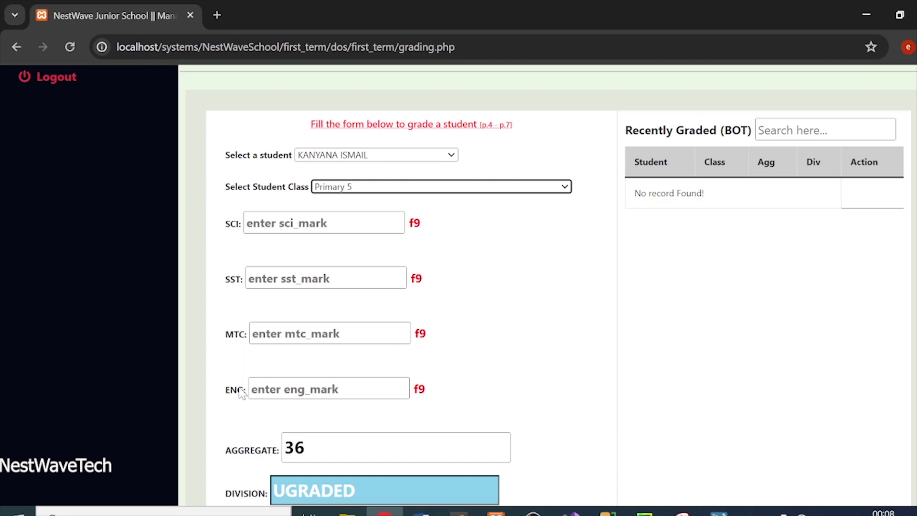
scroll(539, 361, down, 2)
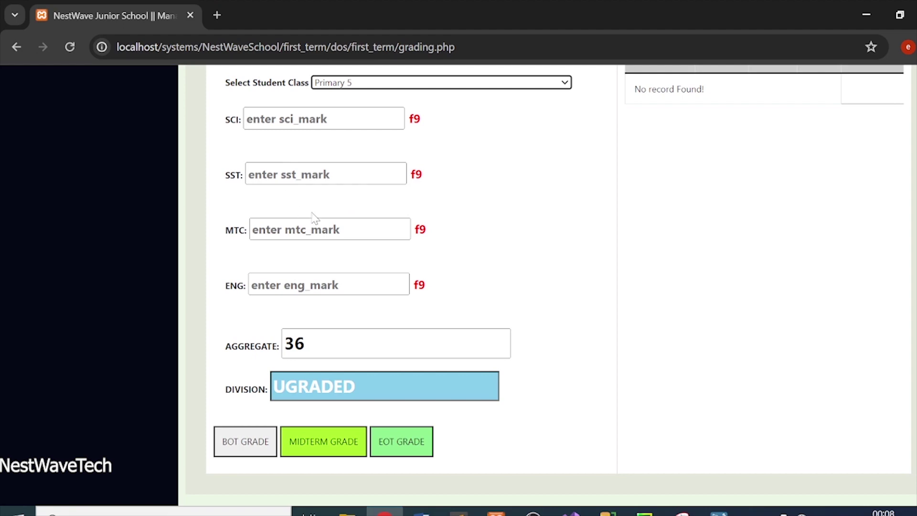
scroll(598, 174, up, 5)
scroll(598, 170, down, 5)
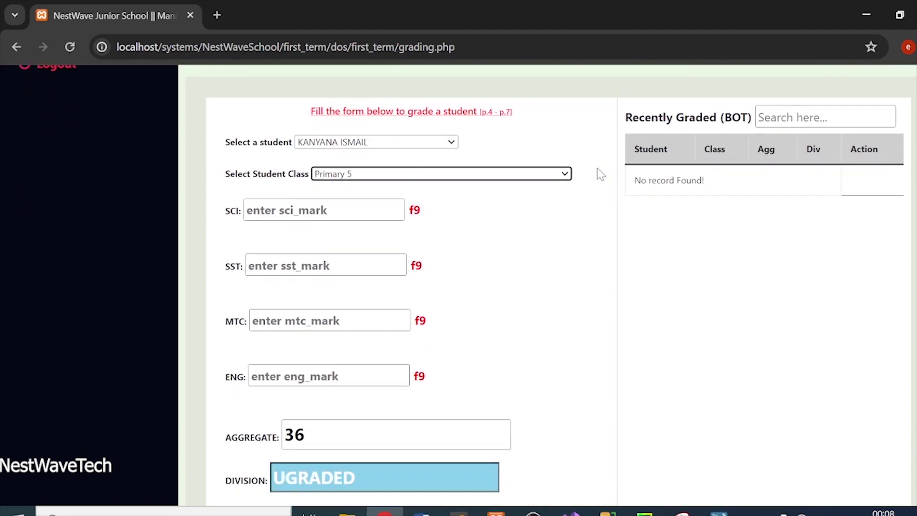
scroll(529, 217, down, 3)
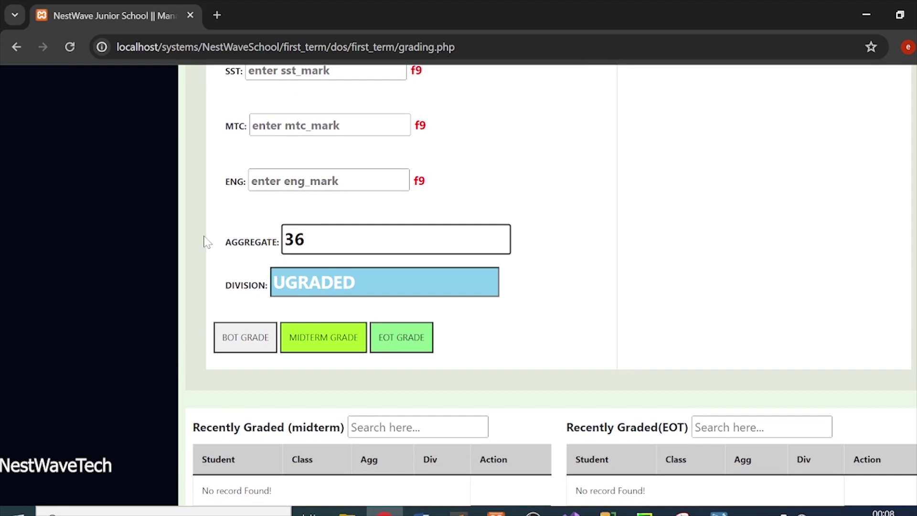
scroll(413, 219, up, 1)
scroll(413, 219, up, 5)
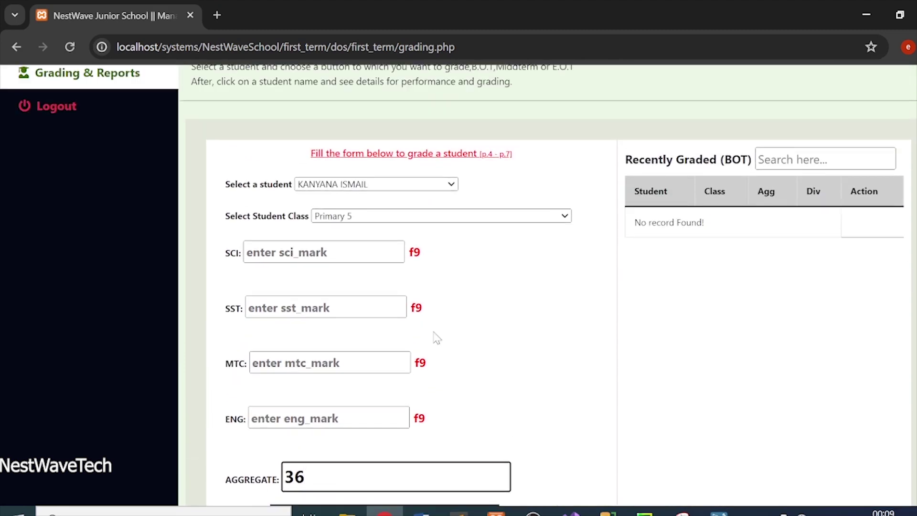
scroll(329, 293, down, 6)
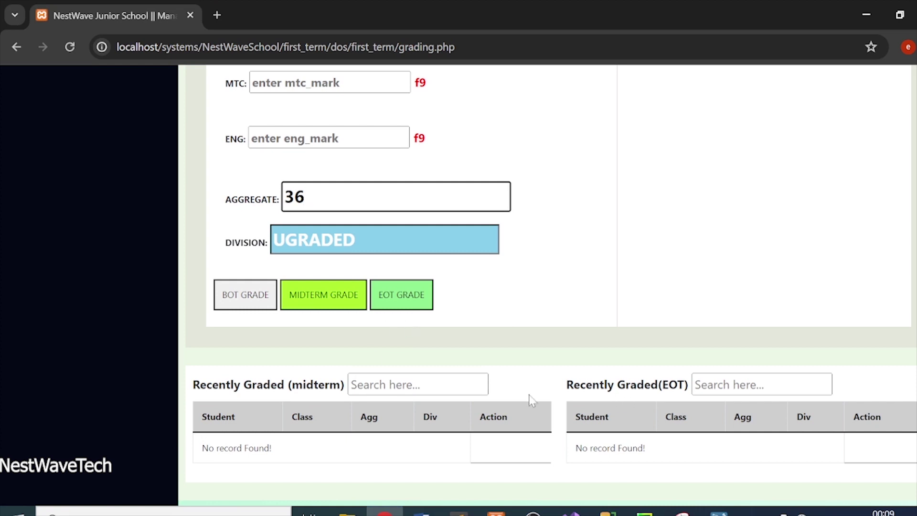
click(418, 384)
text(nbcnnbnvc)
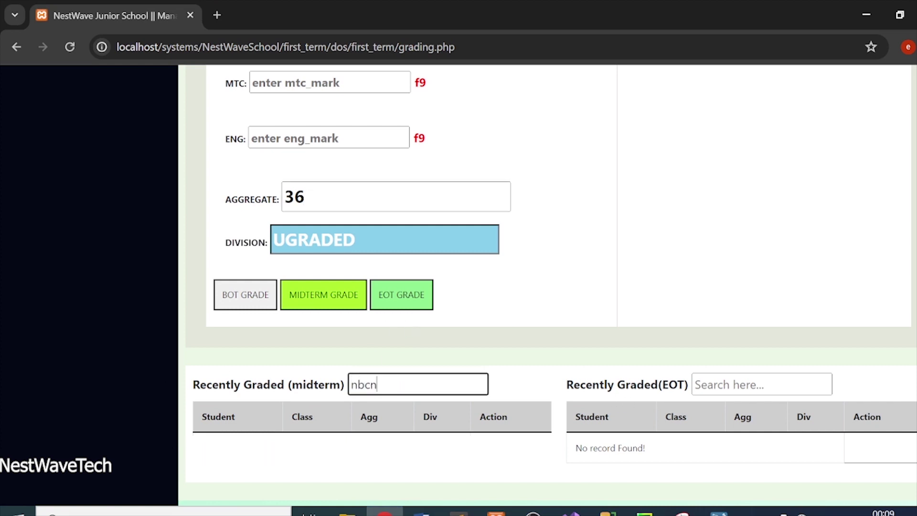
key(BackSpace)
key(BackSpace)
key(BackSpace)
key(BackSpace)
key(BackSpace)
key(BackSpace)
key(BackSpace)
key(BackSpace)
key(BackSpace)
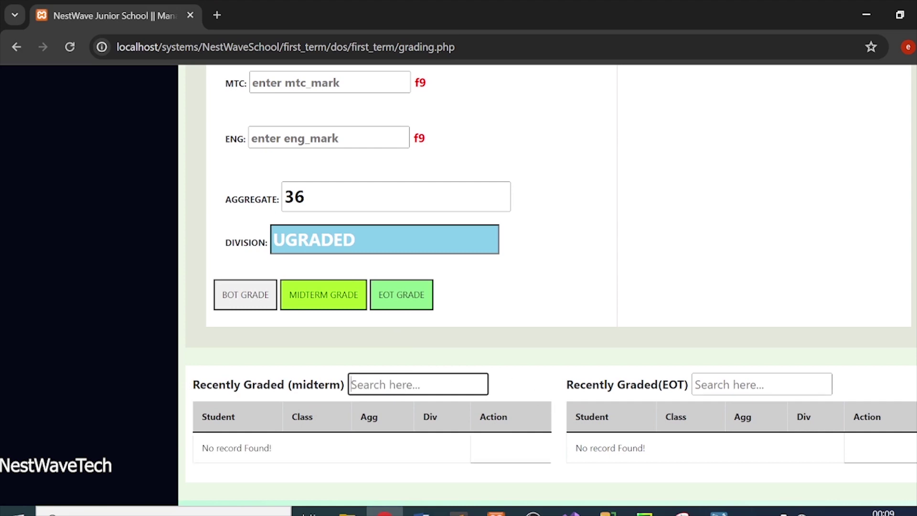
scroll(547, 287, up, 9)
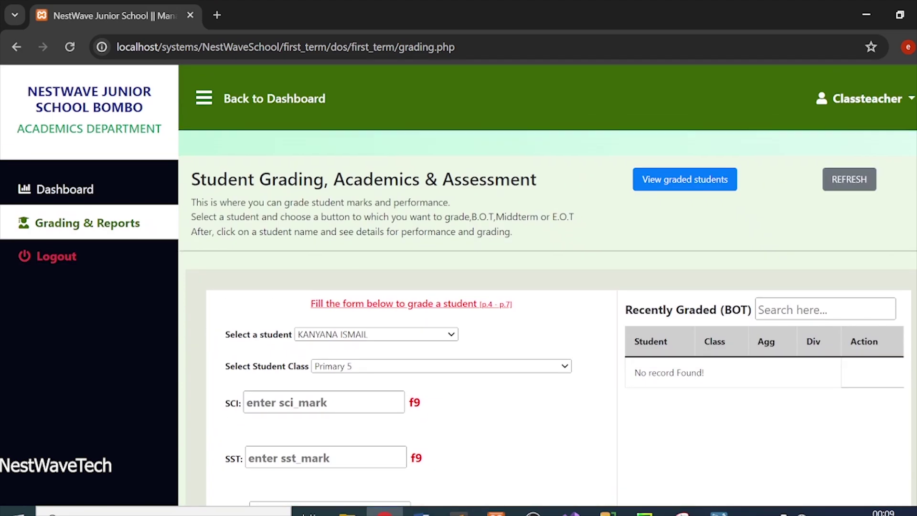
scroll(548, 287, down, 7)
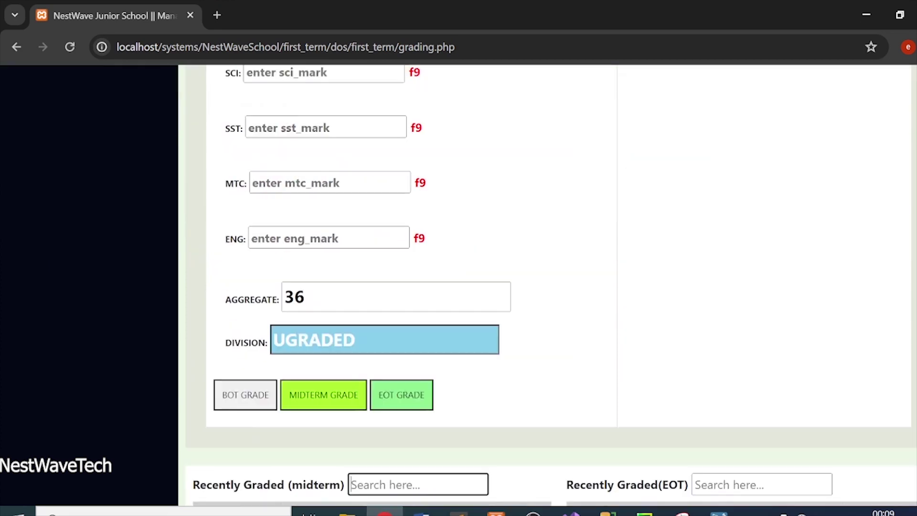
scroll(547, 286, up, 7)
Refresh the grading page, leaving the class unset and the first student selected.
click(872, 185)
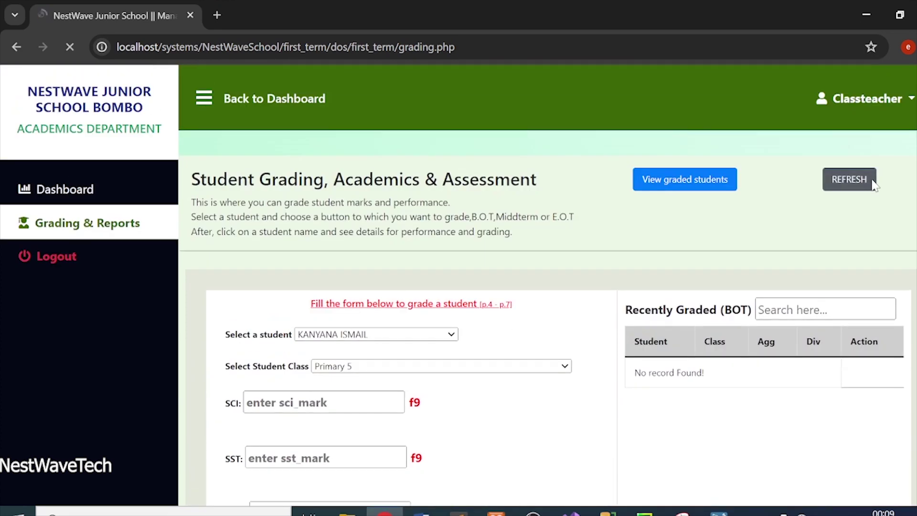
scroll(460, 251, down, 7)
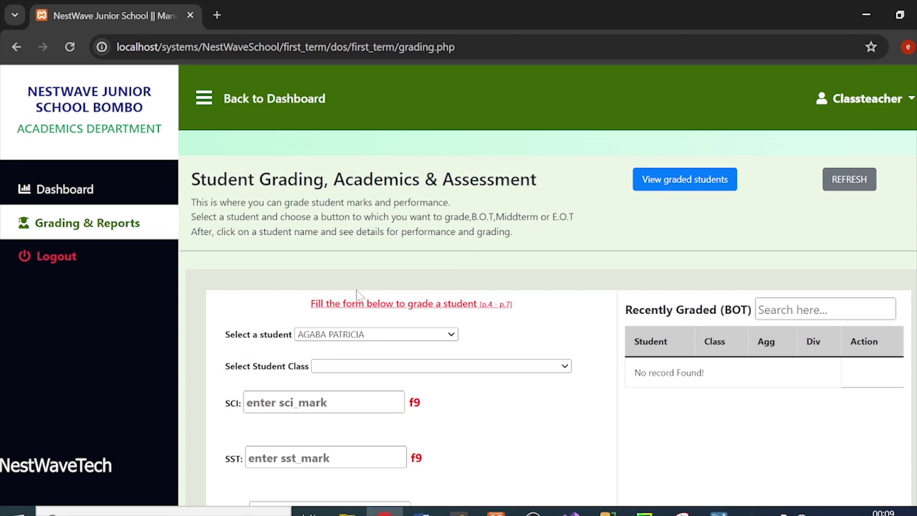
scroll(356, 290, down, 2)
click(359, 296)
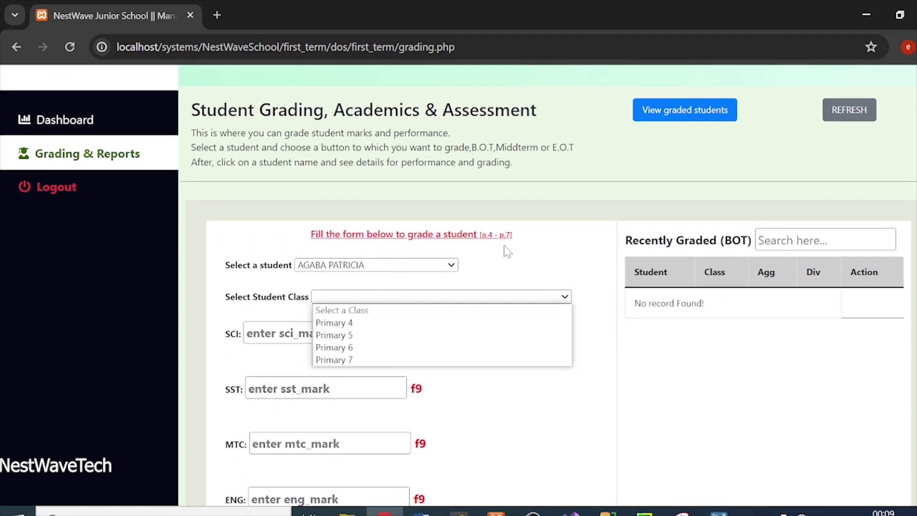
click(568, 190)
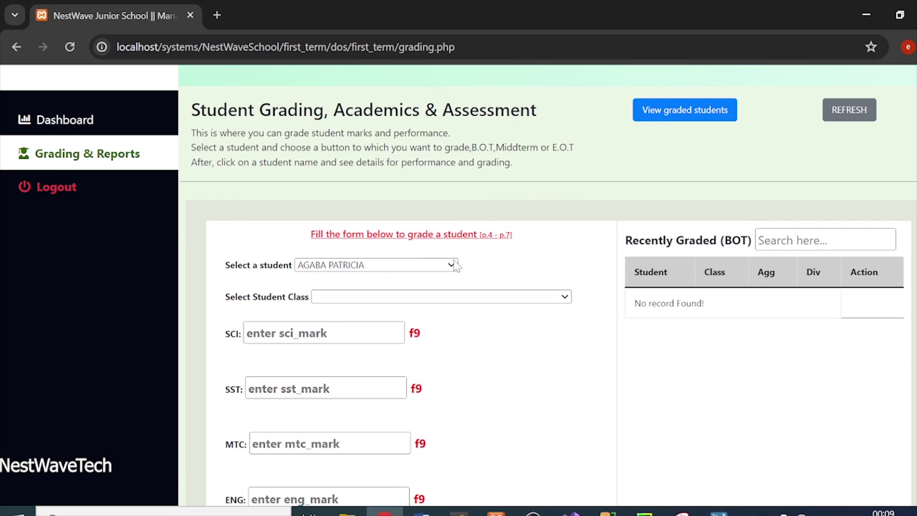
click(408, 267)
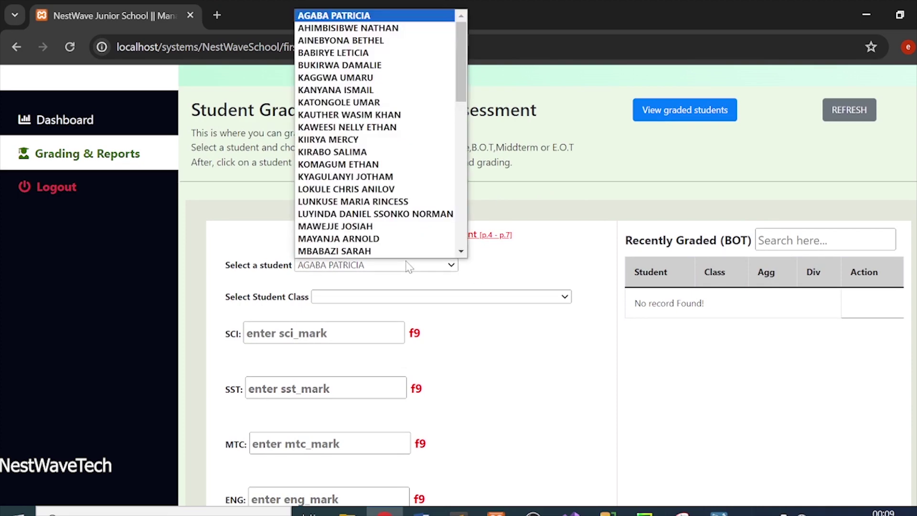
click(408, 267)
scroll(508, 276, down, 3)
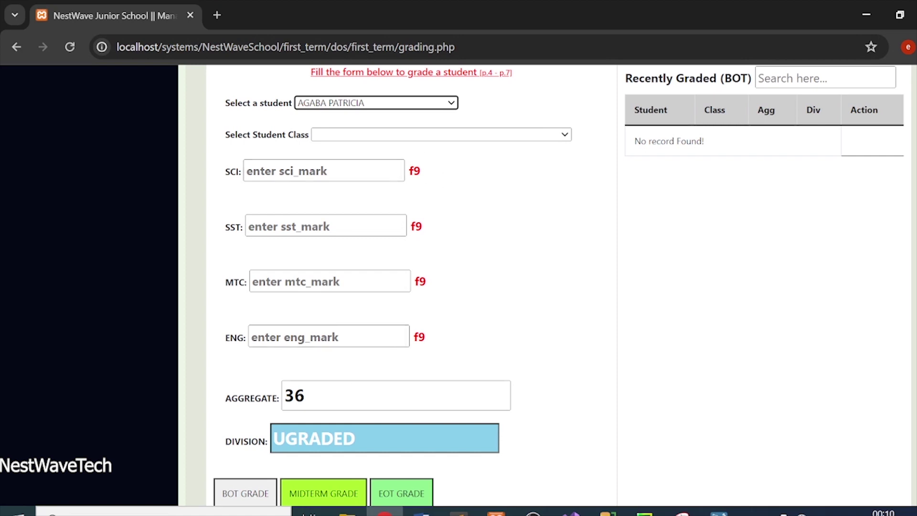
Bring up the GRD Grading Scale document showing 100-85 D1 through <=39 F9.
click(305, 395)
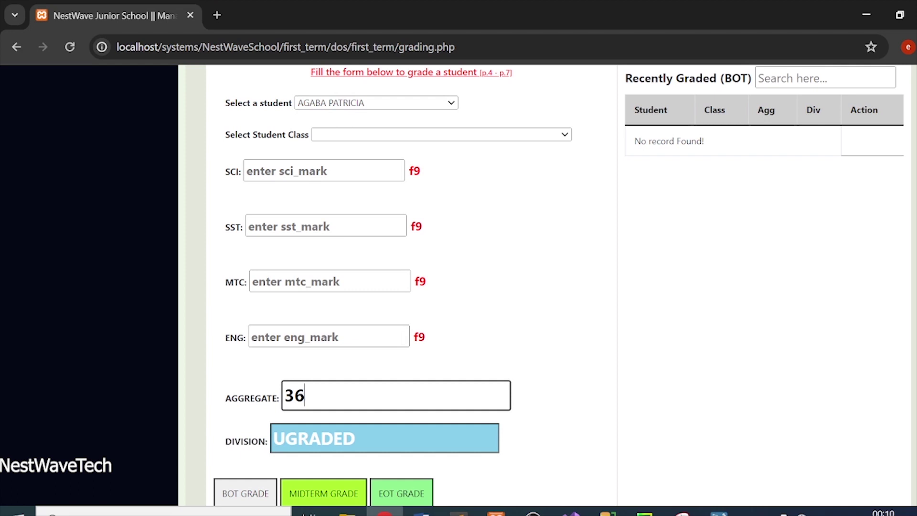
scroll(462, 348, down, 1)
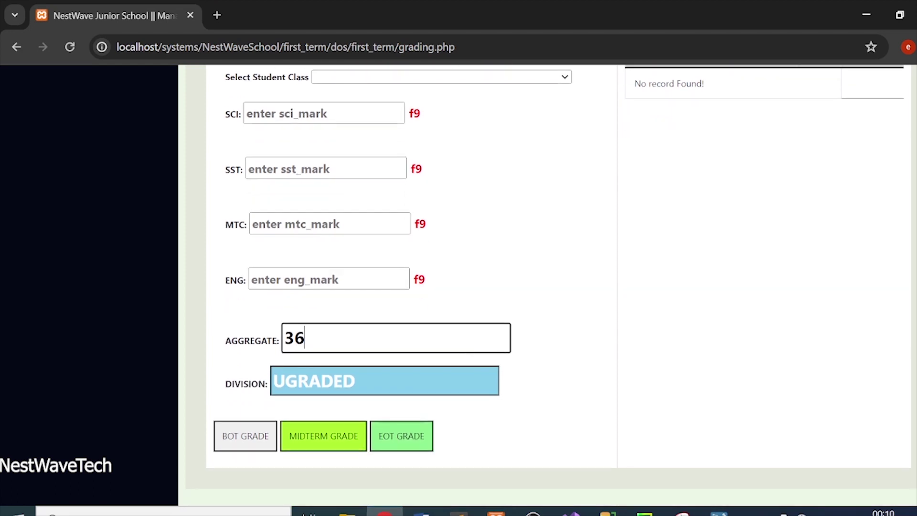
scroll(463, 348, up, 2)
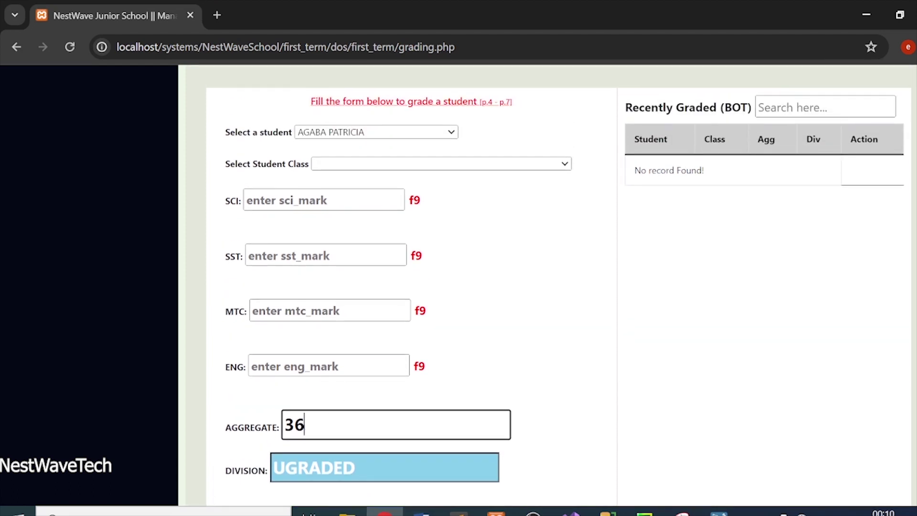
click(422, 512)
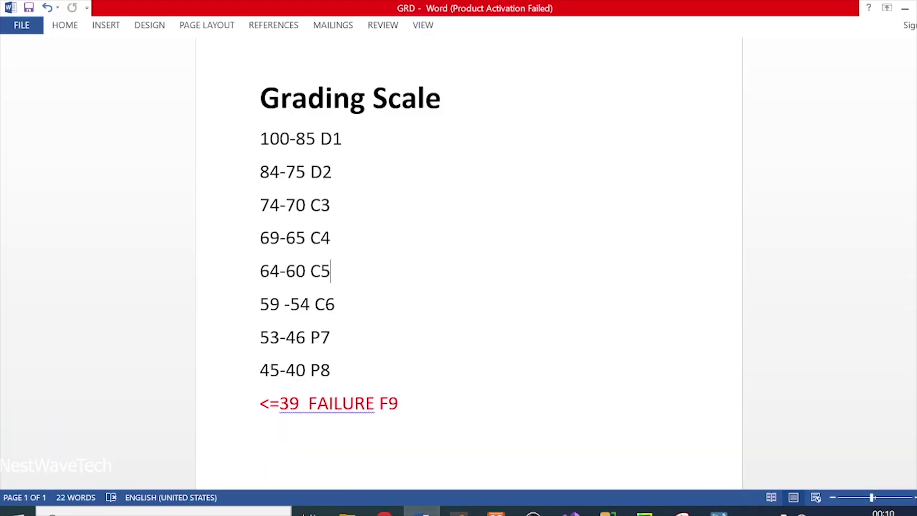
scroll(329, 270, down, 1)
scroll(348, 205, down, 1)
scroll(139, 204, up, 2)
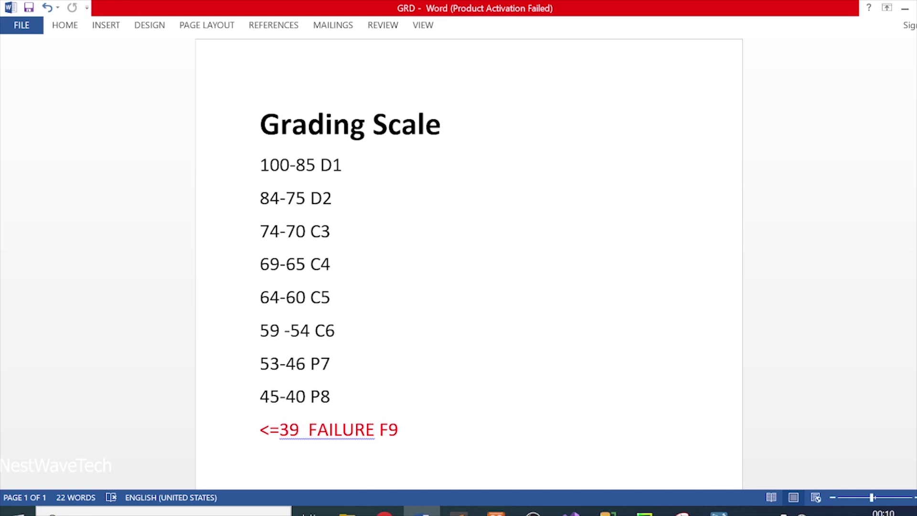
click(332, 164)
click(321, 231)
drag(330, 265, 331, 297)
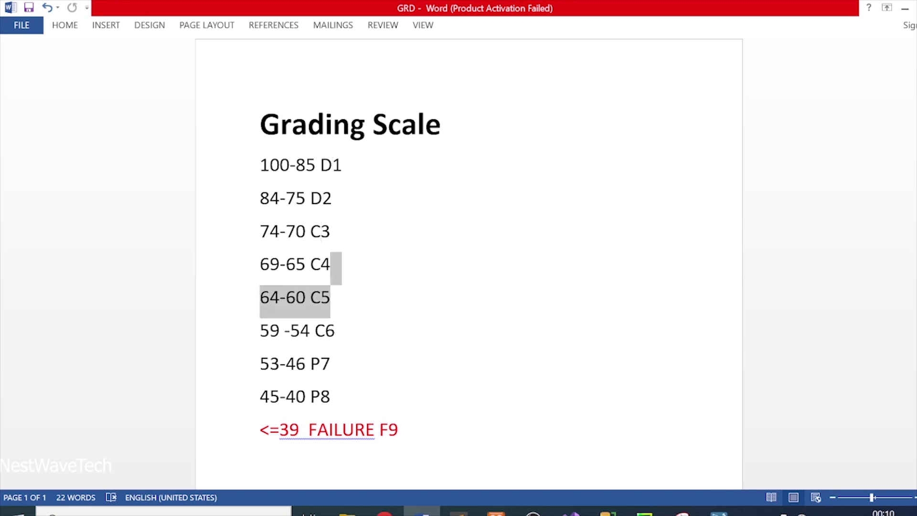
click(330, 297)
click(325, 330)
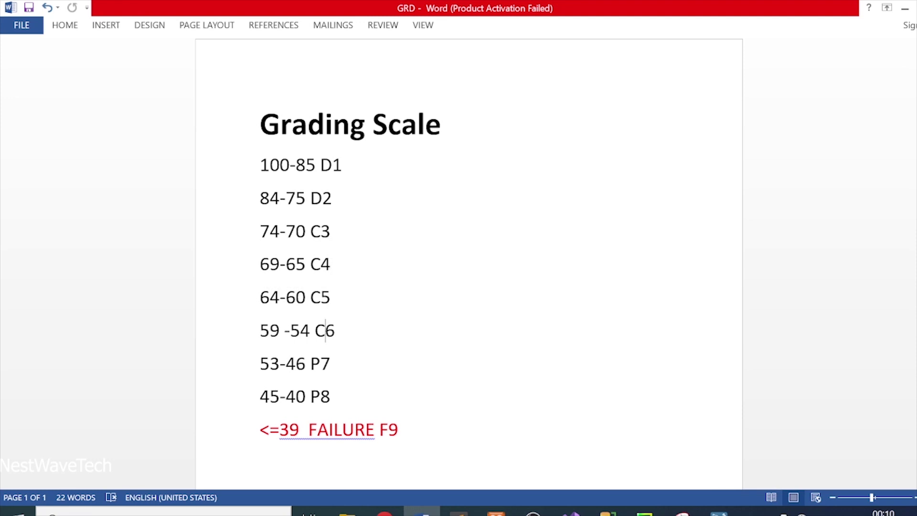
click(320, 364)
click(320, 396)
scroll(469, 239, down, 1)
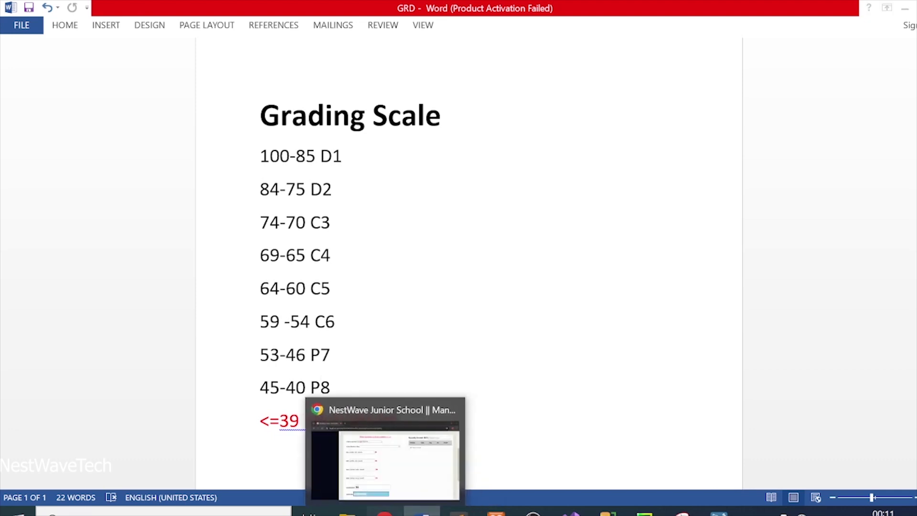
click(384, 512)
Choose another student and set their class to Primary 7.
click(347, 131)
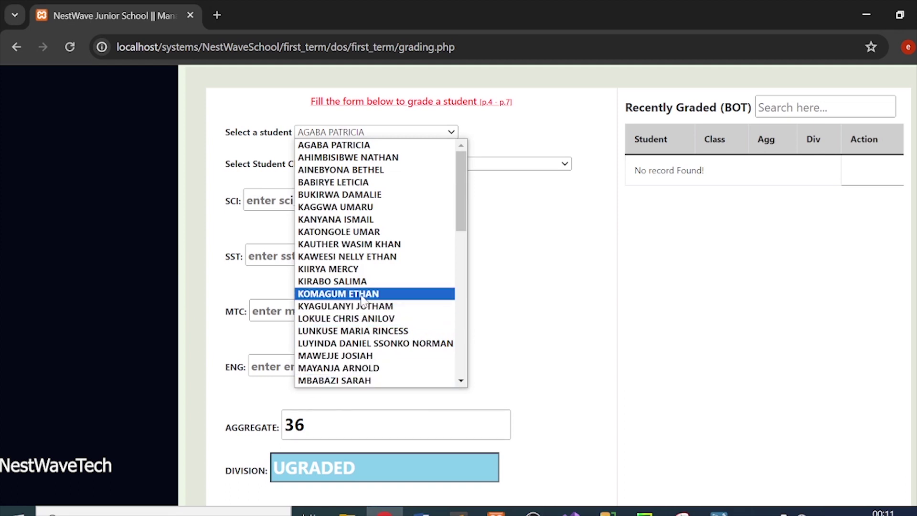
click(377, 183)
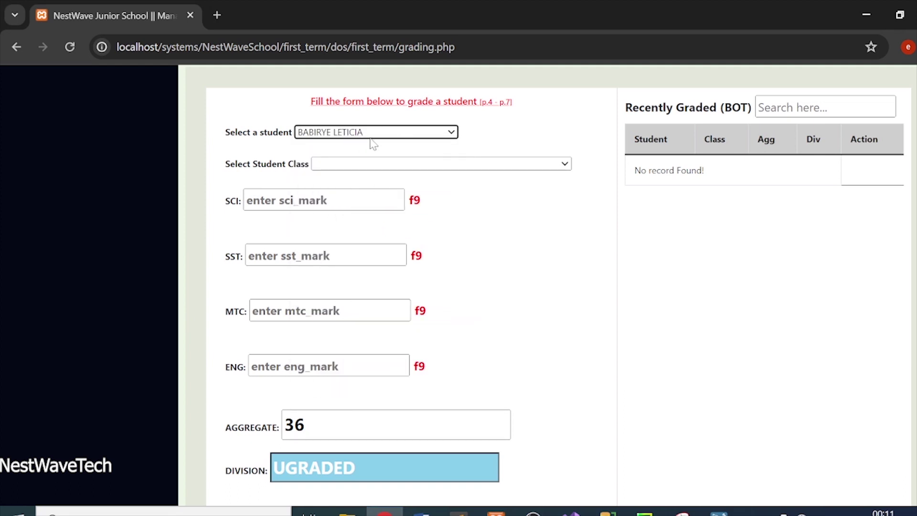
click(343, 166)
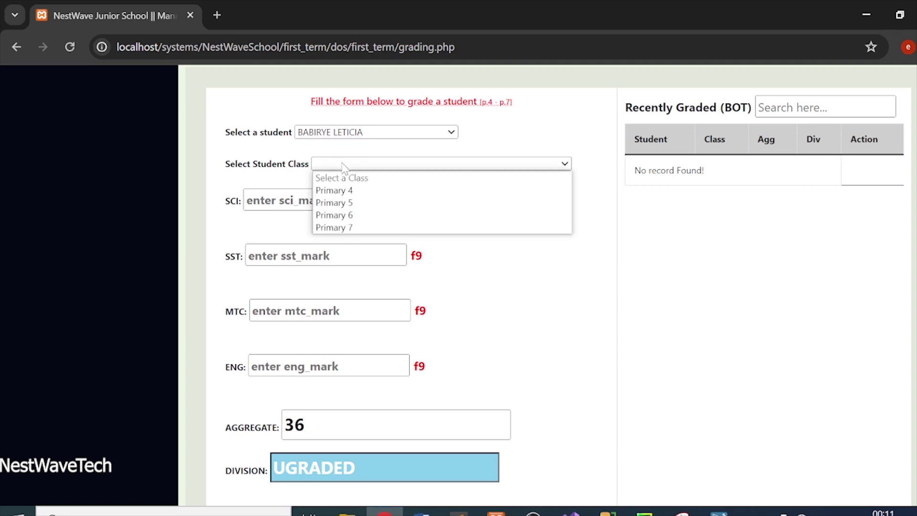
click(348, 227)
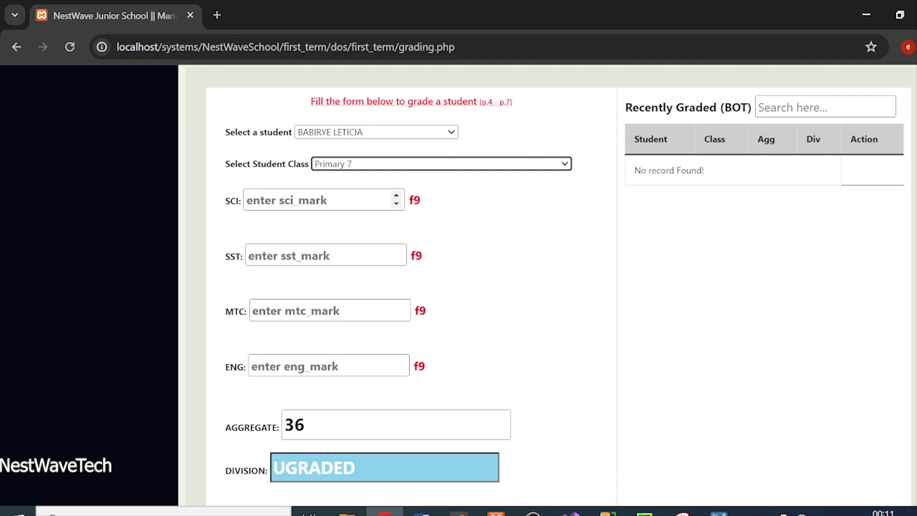
key(Return)
Enter a SCI mark of 60, which grades as C5.
click(317, 200)
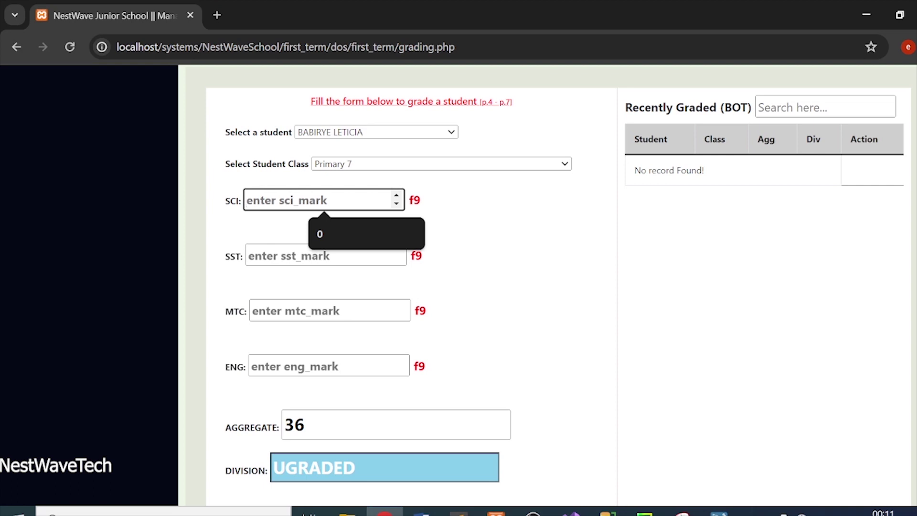
text(0)
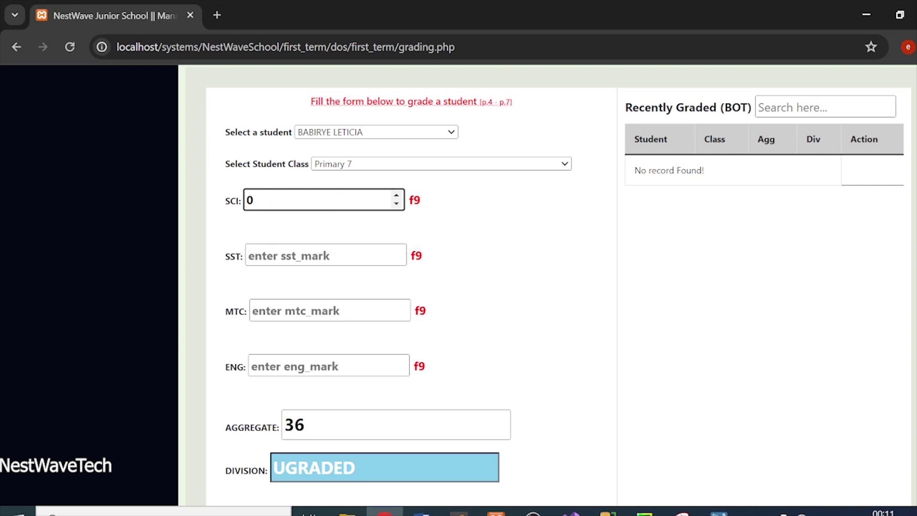
key(BackSpace)
text(60)
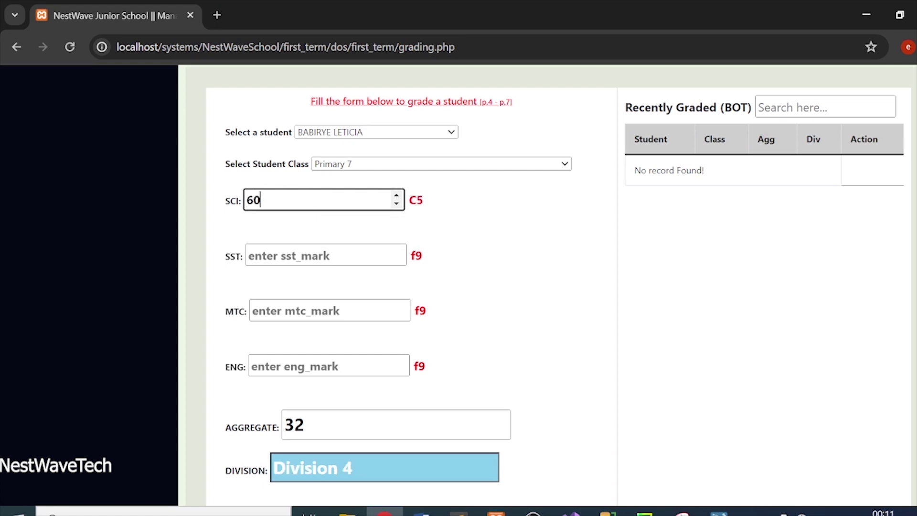
click(422, 199)
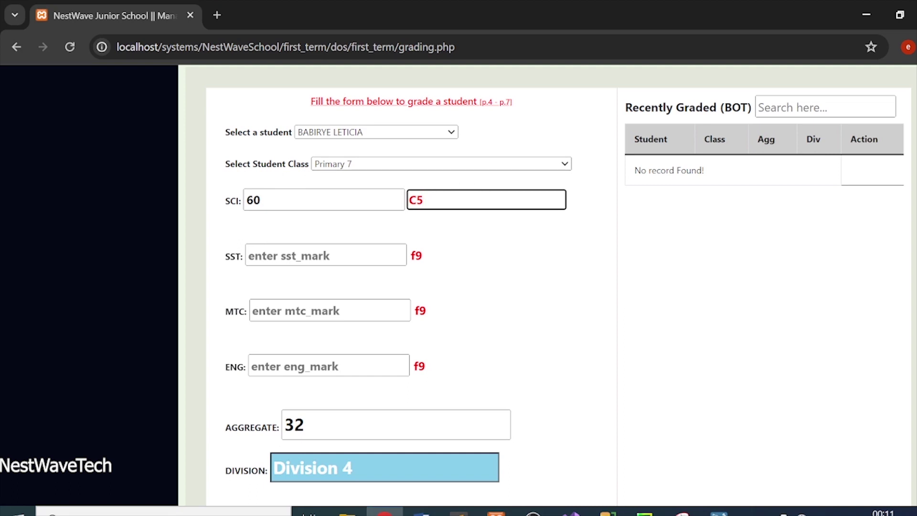
Confirm the C5 grade against the 64-60 band in the grading scale document.
click(422, 512)
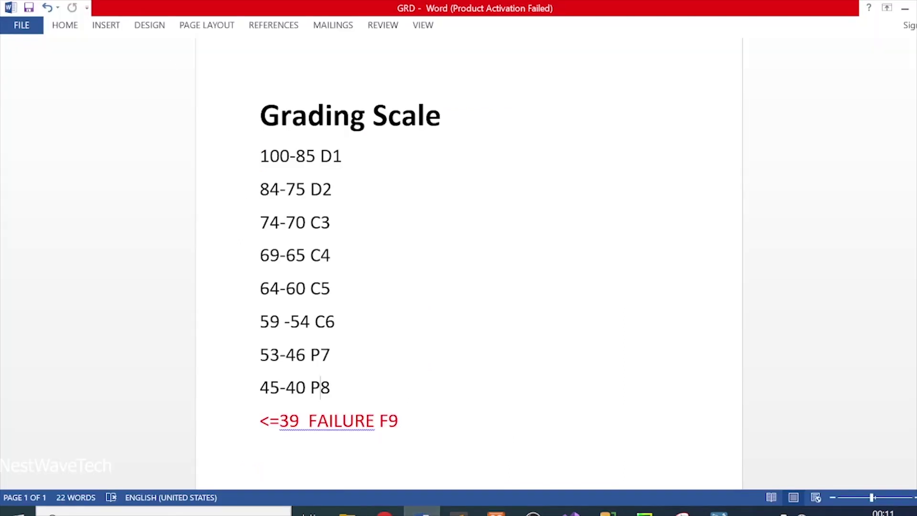
click(280, 289)
click(306, 288)
click(331, 289)
click(385, 510)
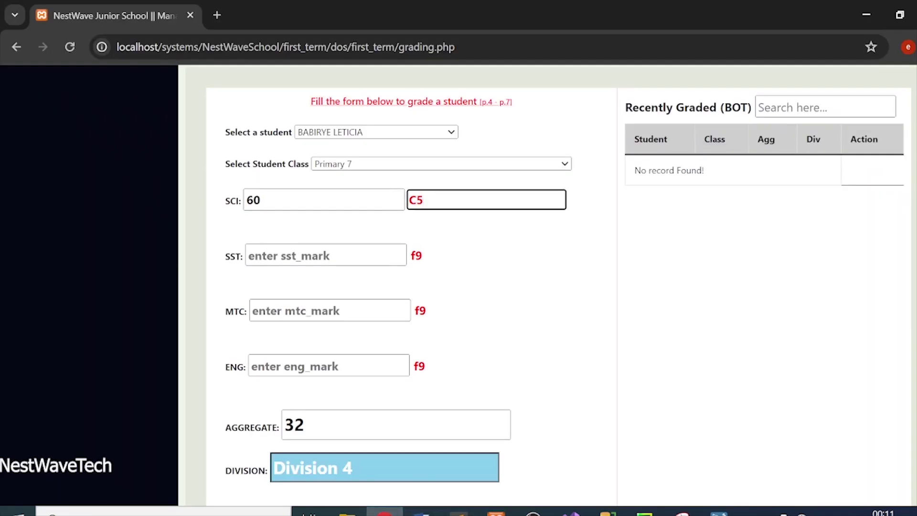
Enter SST 90 and MTC 100, both graded D1, giving aggregate 16, Division 2.
click(325, 256)
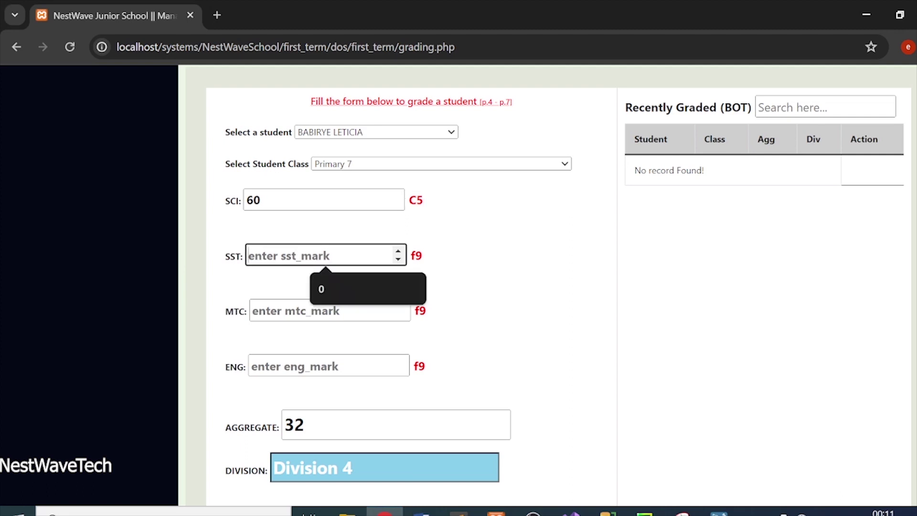
text(90)
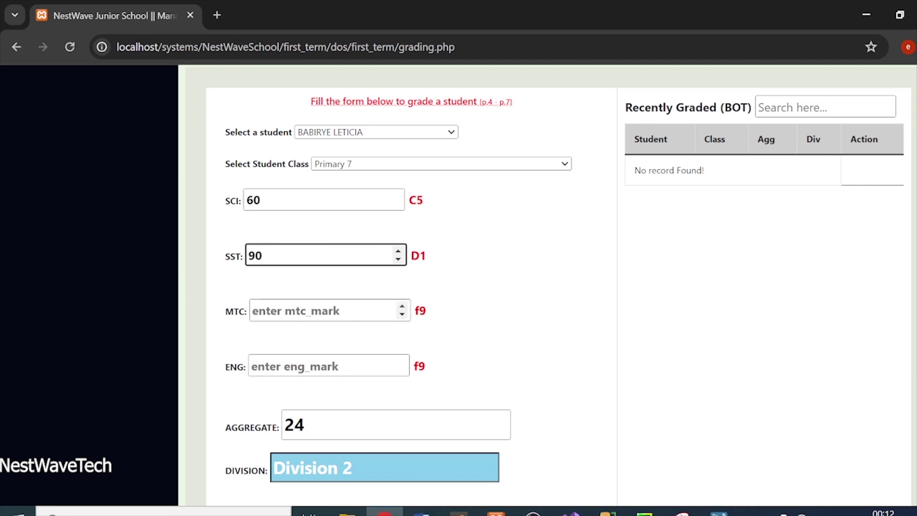
click(305, 311)
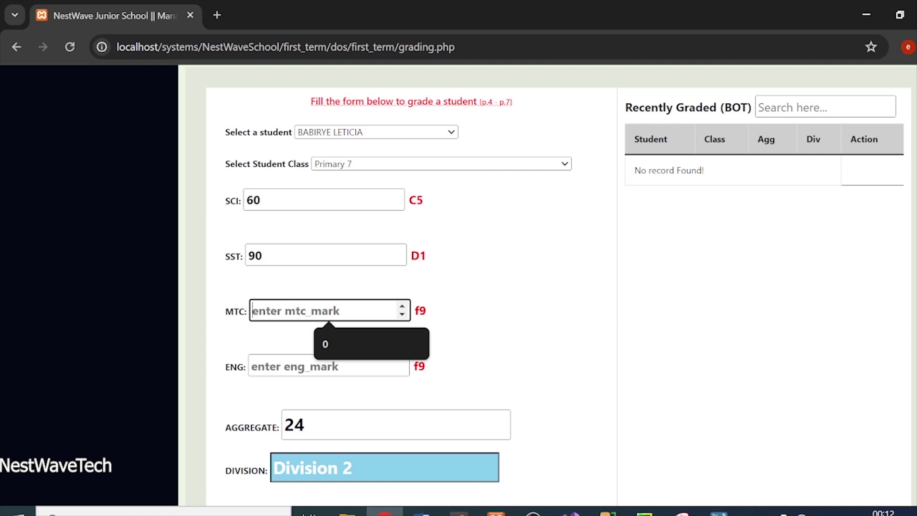
text(100)
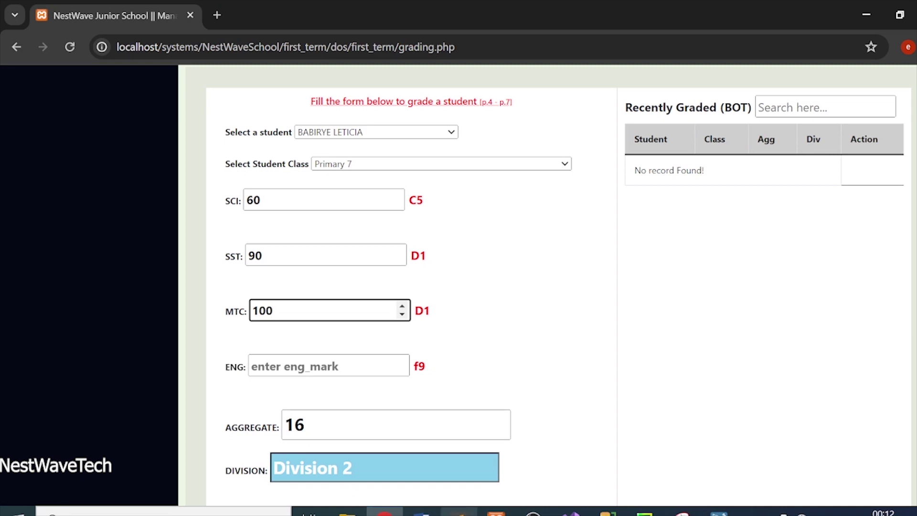
Inspect the line reading the mtc mark in grading.php, then return to the form.
click(458, 512)
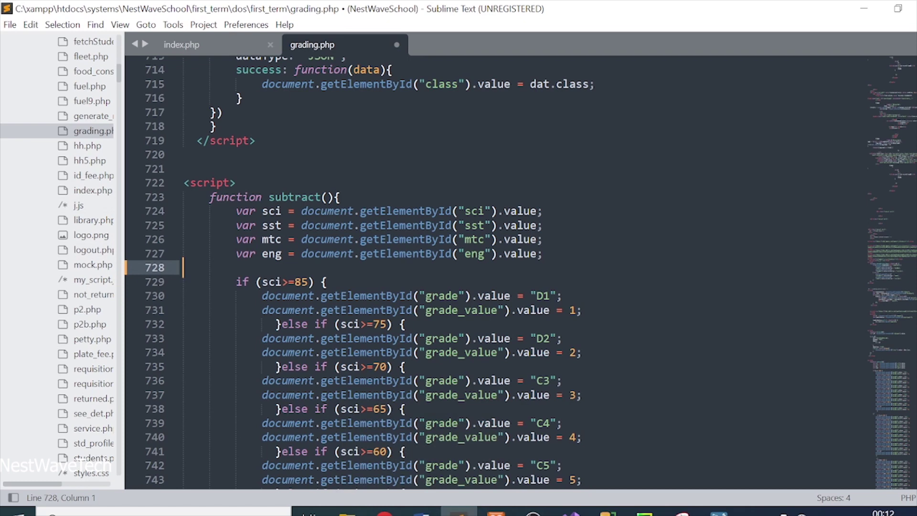
click(340, 238)
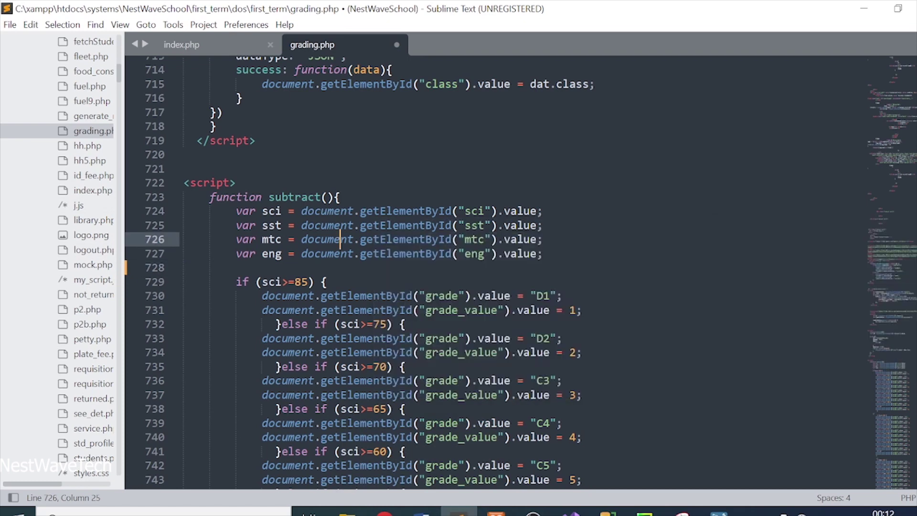
click(385, 512)
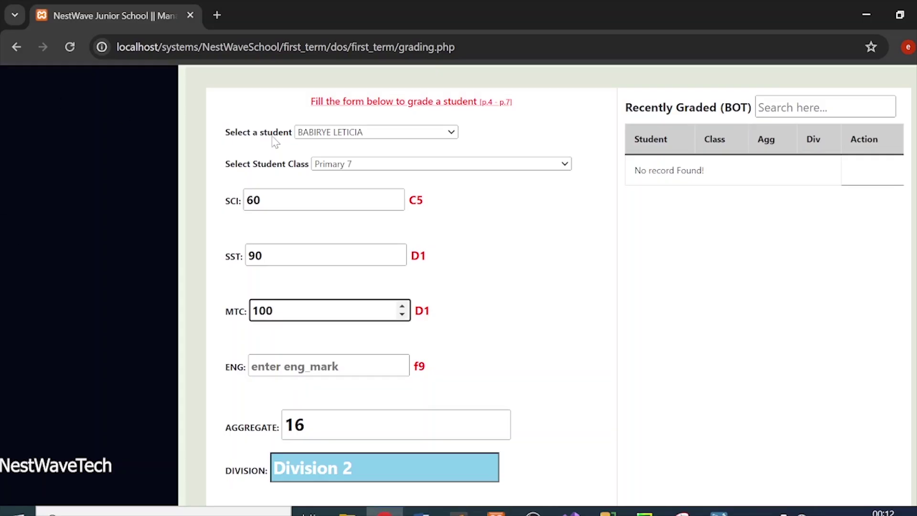
Collapse and re-expand the sidebar, then scroll back down the grading form.
scroll(298, 159, up, 4)
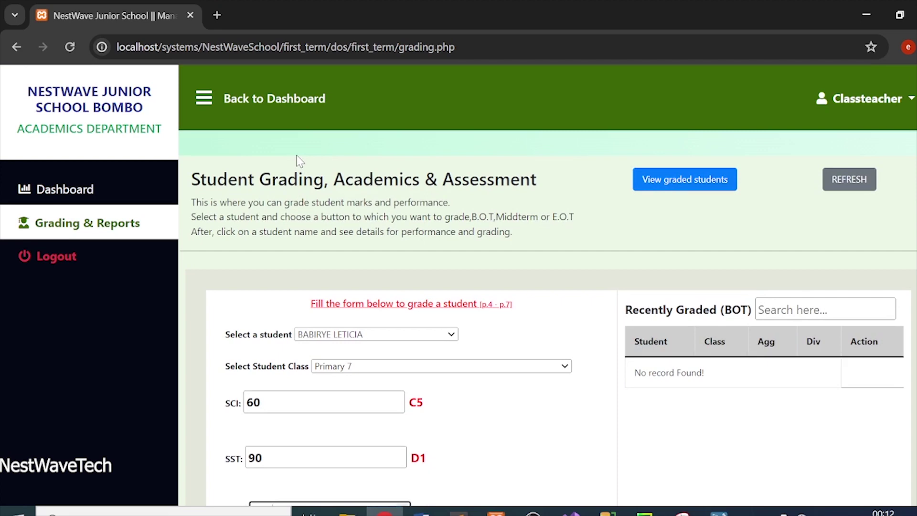
click(208, 91)
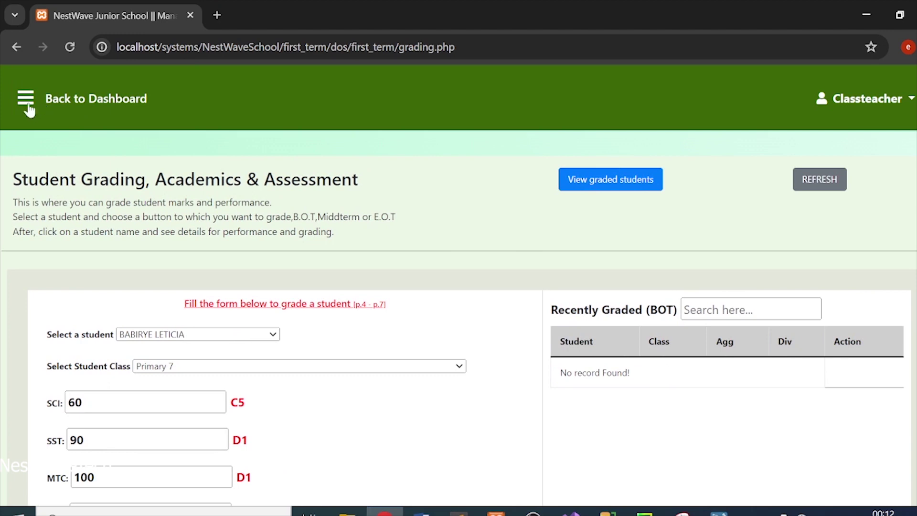
click(28, 106)
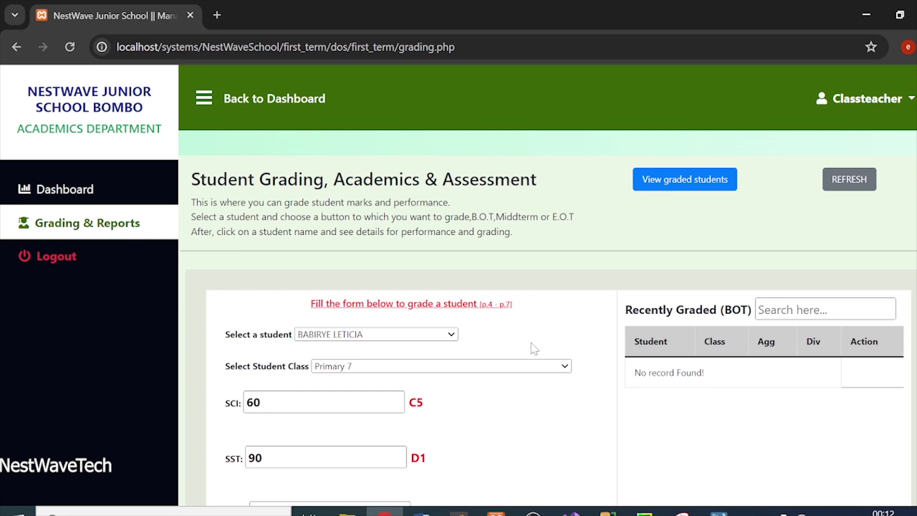
scroll(303, 365, down, 3)
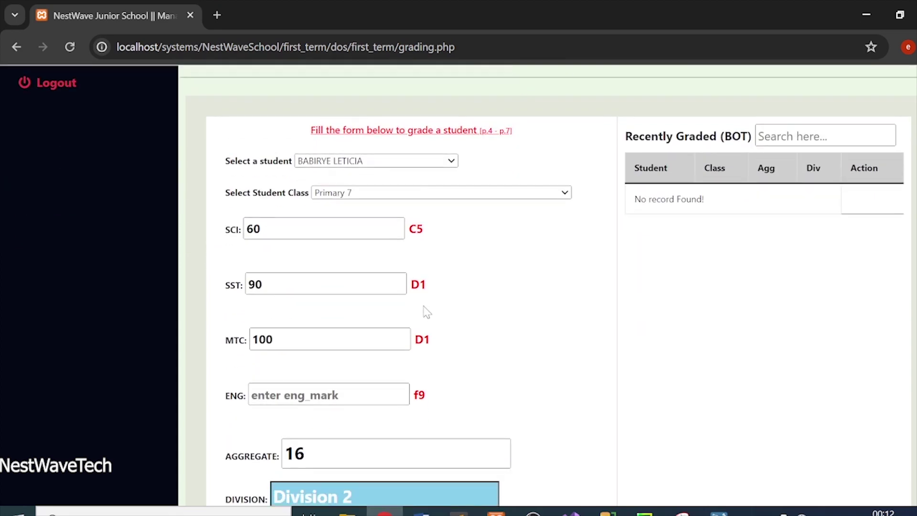
click(459, 512)
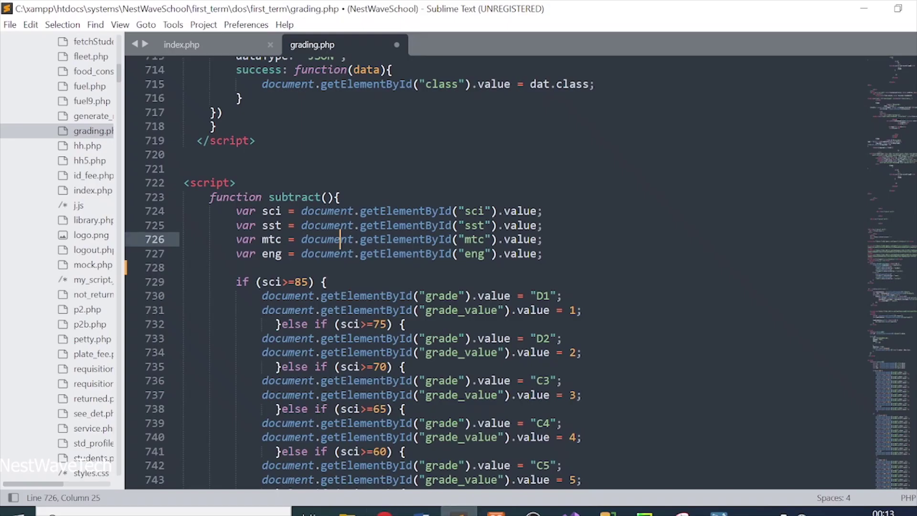
scroll(520, 273, down, 2)
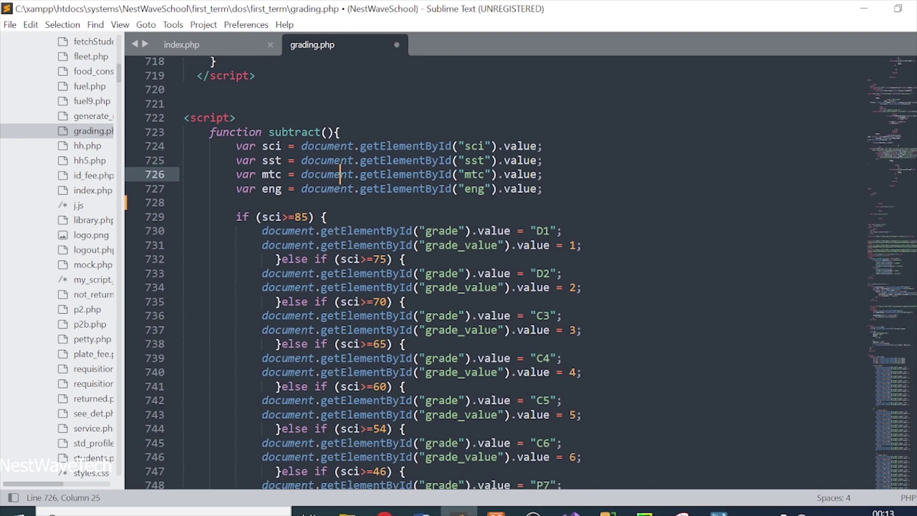
click(485, 175)
click(170, 273)
drag(249, 146, 291, 190)
click(522, 188)
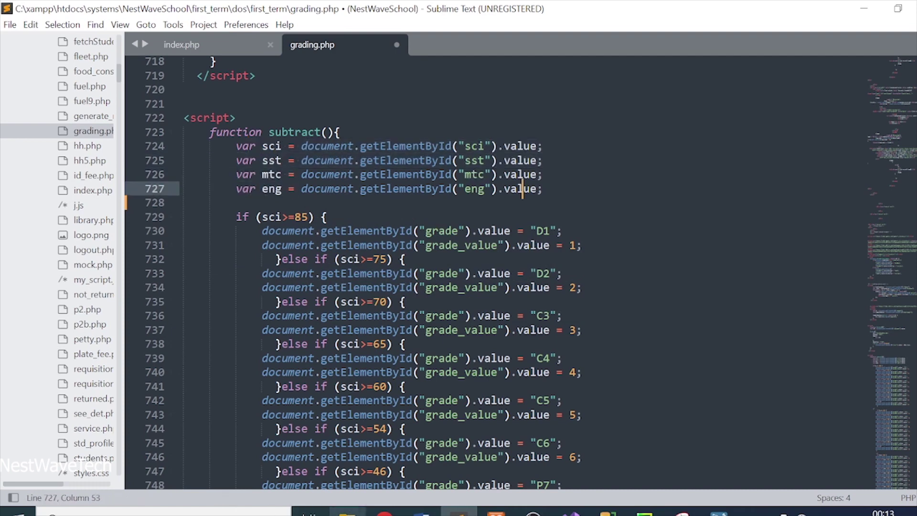
click(385, 511)
click(394, 222)
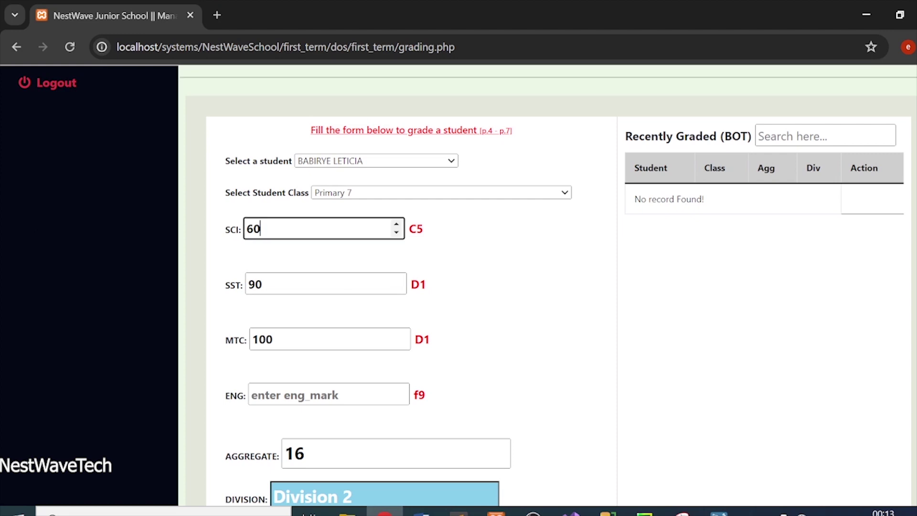
click(395, 279)
click(342, 337)
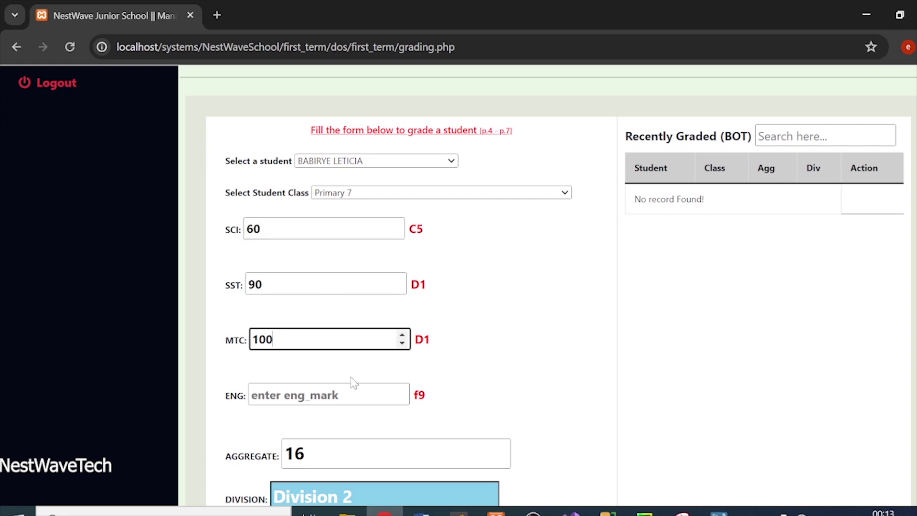
click(352, 391)
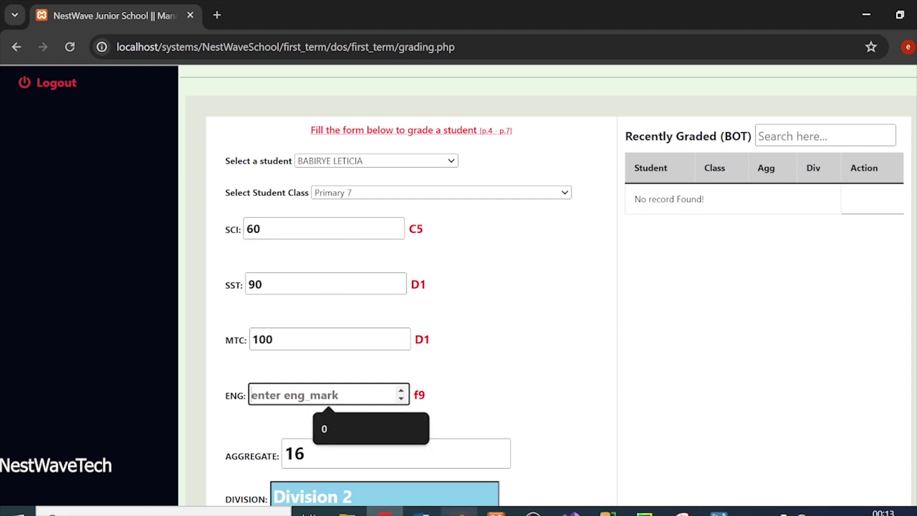
click(458, 511)
mouse_move(422, 511)
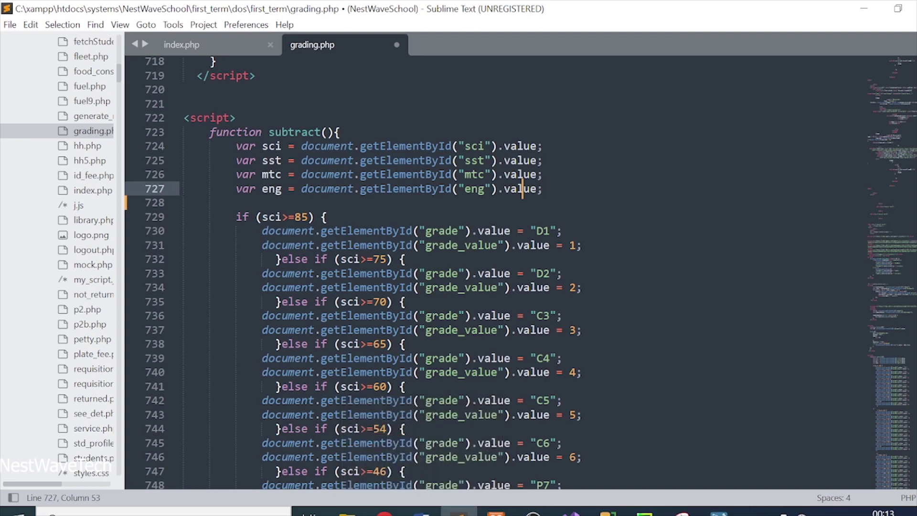
Review the SCI, SST and ENG grading if-else blocks in grading.php.
scroll(521, 273, down, 2)
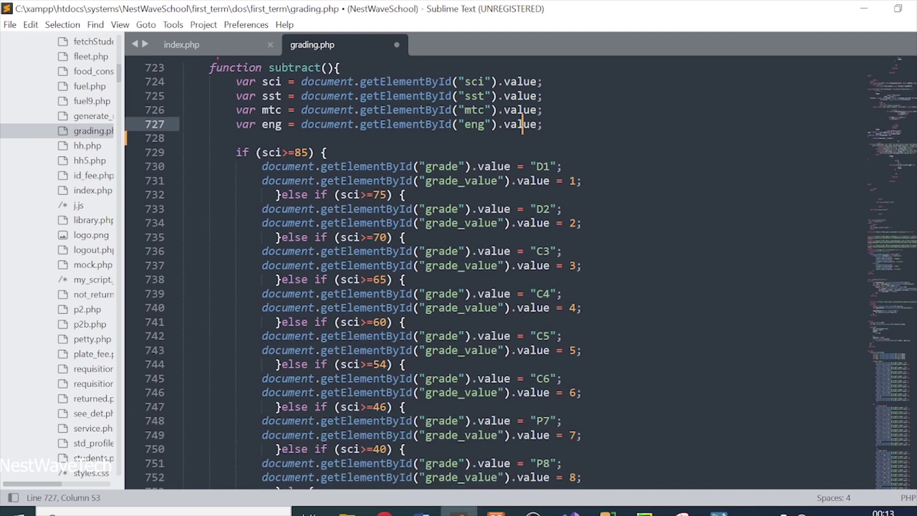
drag(236, 152, 183, 157)
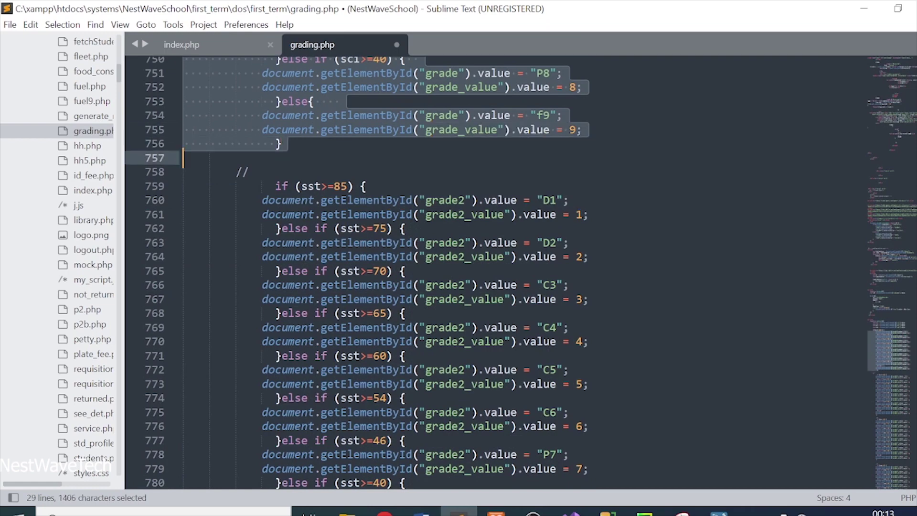
drag(269, 186, 612, 313)
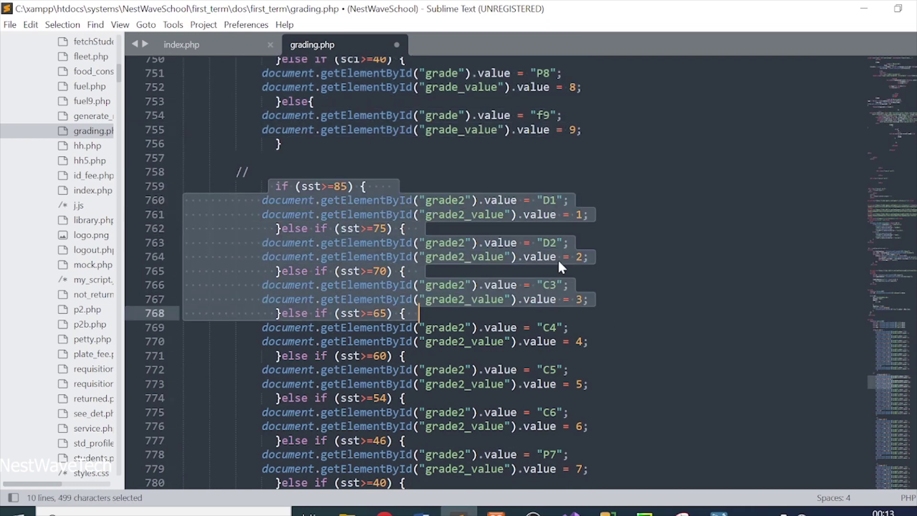
scroll(558, 259, down, 18)
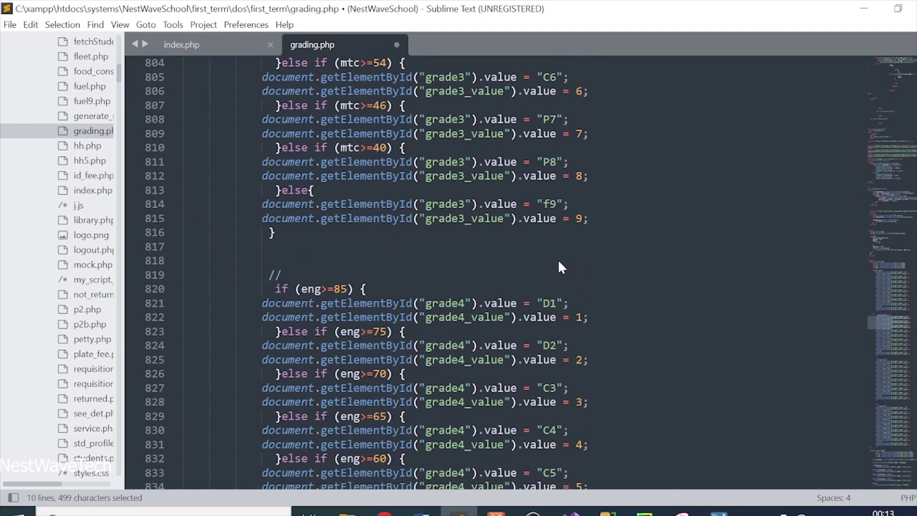
scroll(558, 259, down, 5)
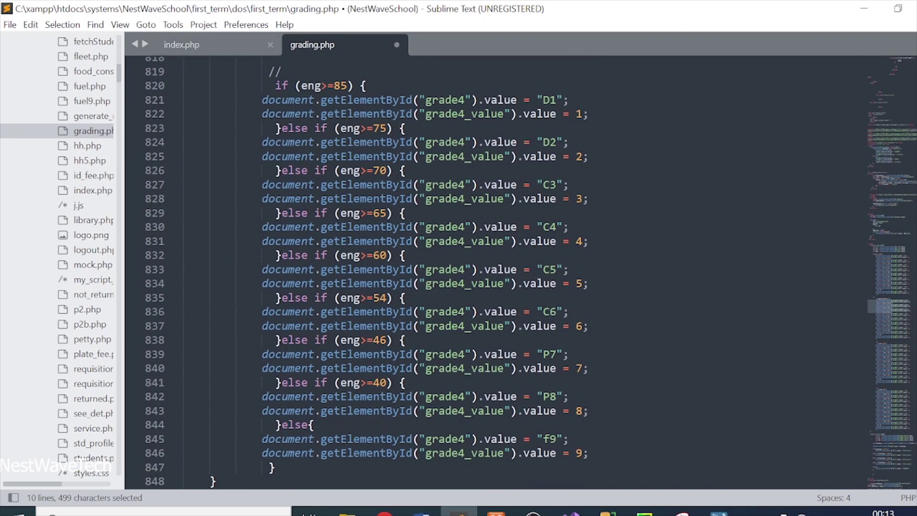
drag(270, 86, 467, 268)
click(464, 269)
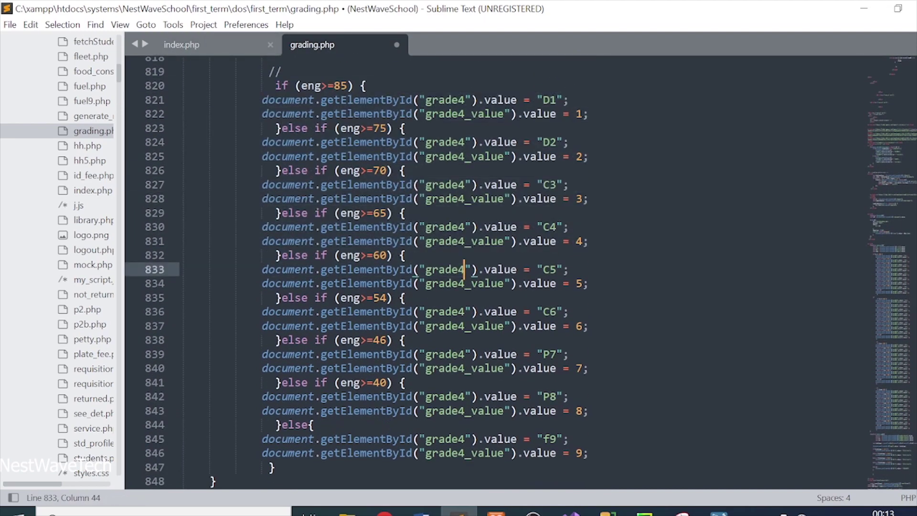
Review the aggregate-to-division thresholds, then switch back to the grading form.
scroll(464, 269, down, 15)
scroll(464, 269, up, 4)
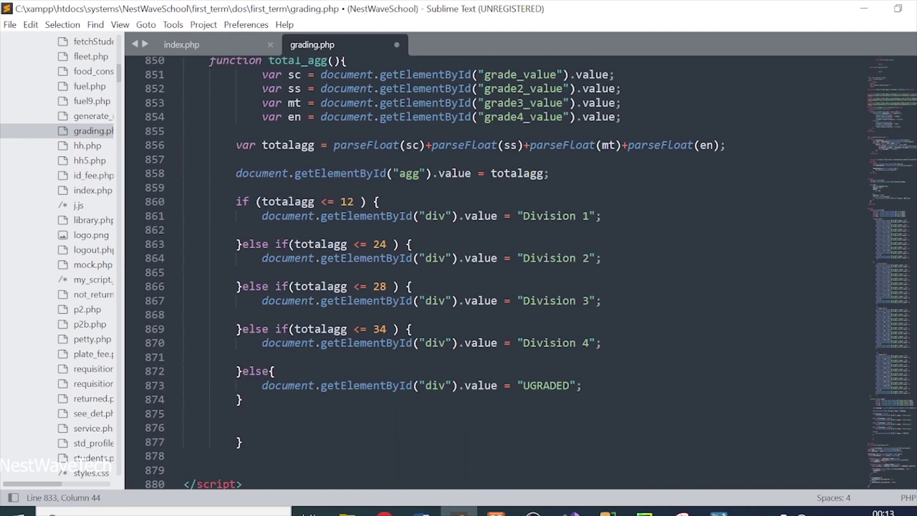
drag(314, 201, 623, 383)
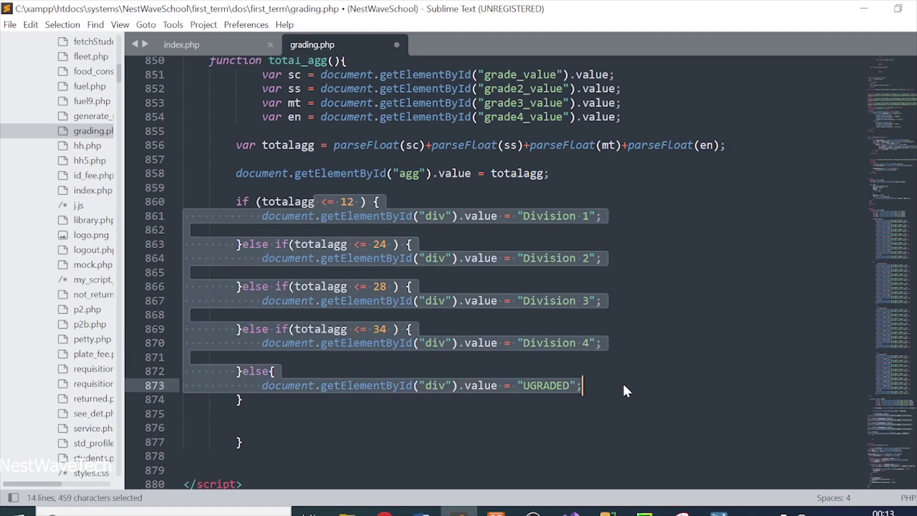
scroll(622, 383, down, 11)
scroll(623, 383, up, 2)
scroll(624, 385, down, 20)
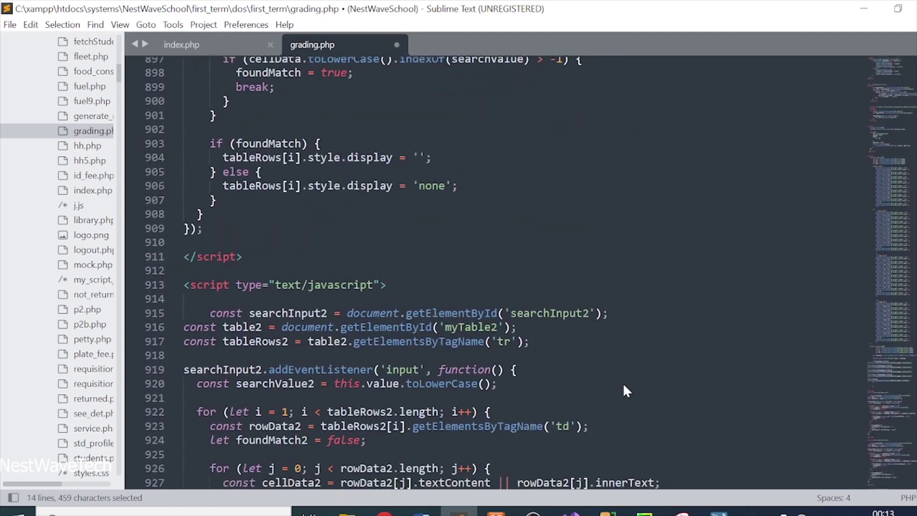
scroll(623, 391, up, 20)
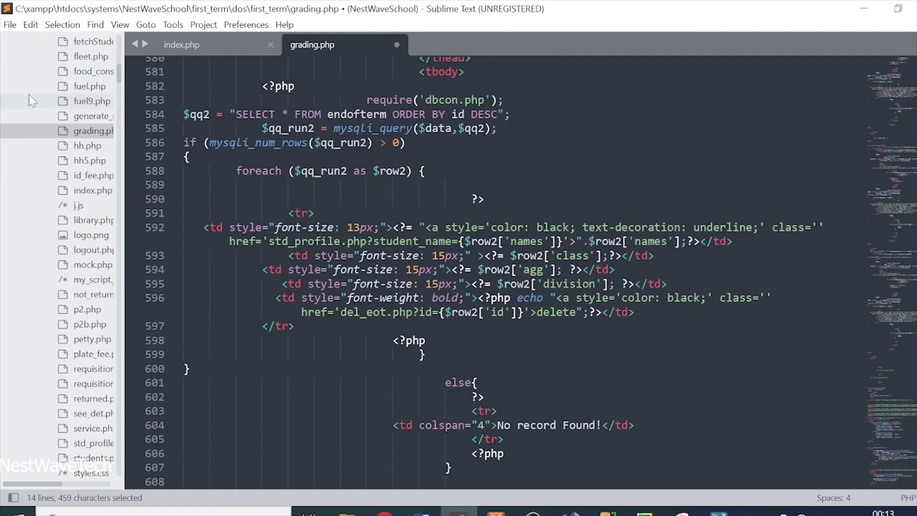
scroll(31, 98, up, 10)
scroll(30, 97, down, 10)
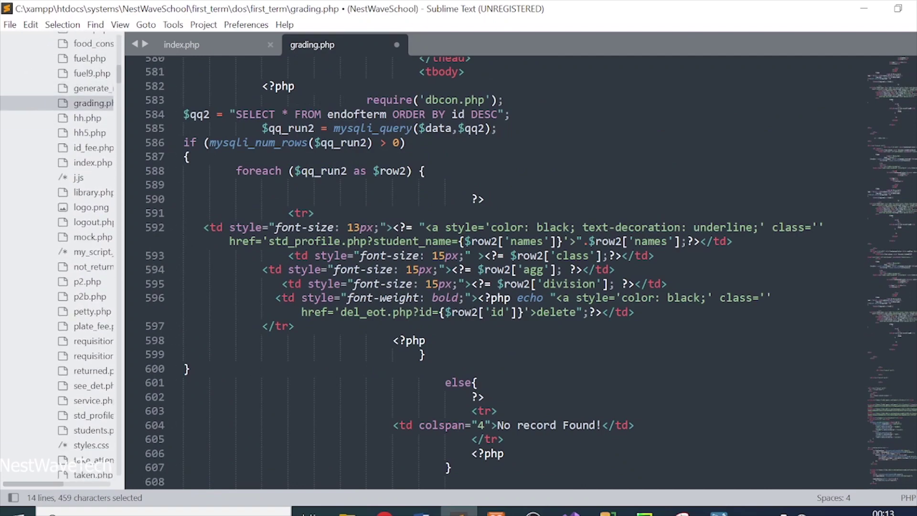
scroll(497, 273, down, 20)
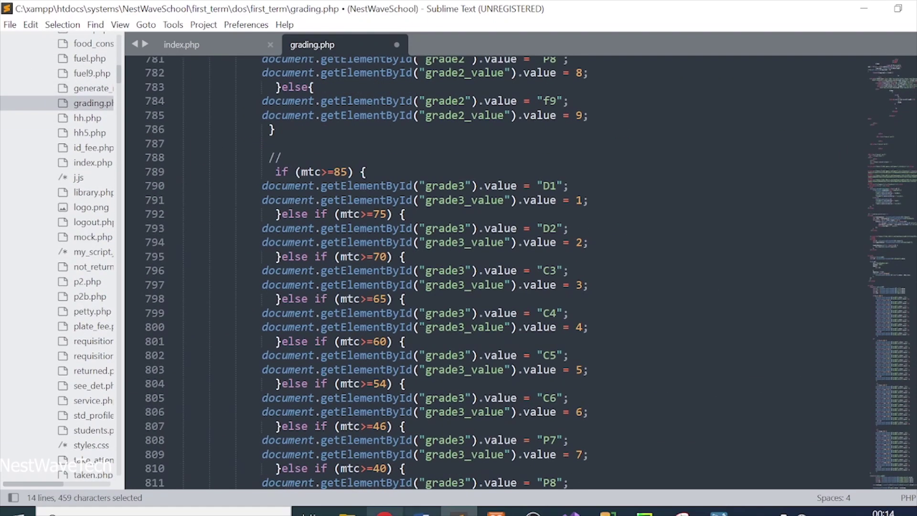
click(384, 511)
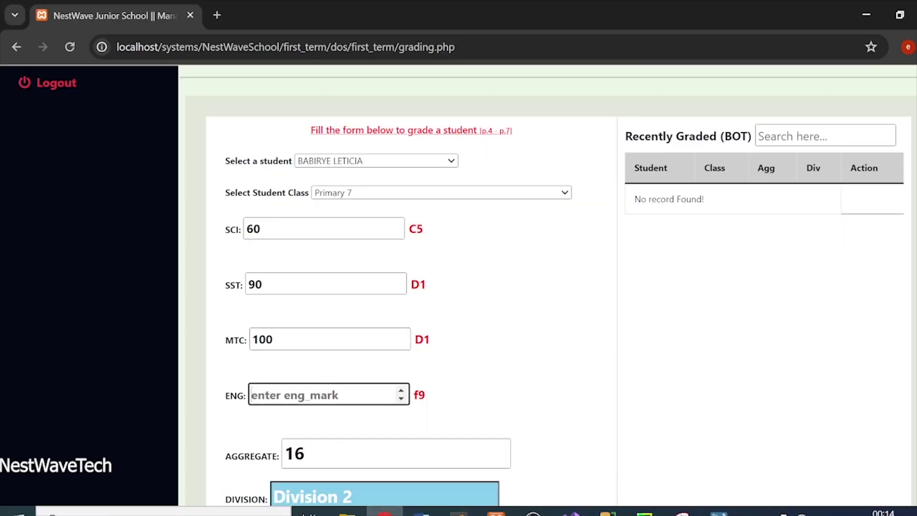
Enter an English mark of 50, graded P7, and check the recalculated aggregate.
click(329, 395)
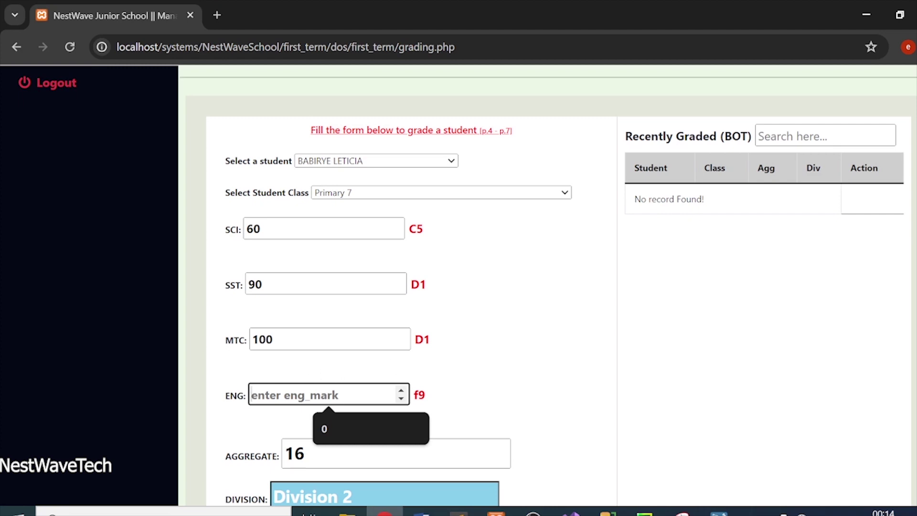
text(50)
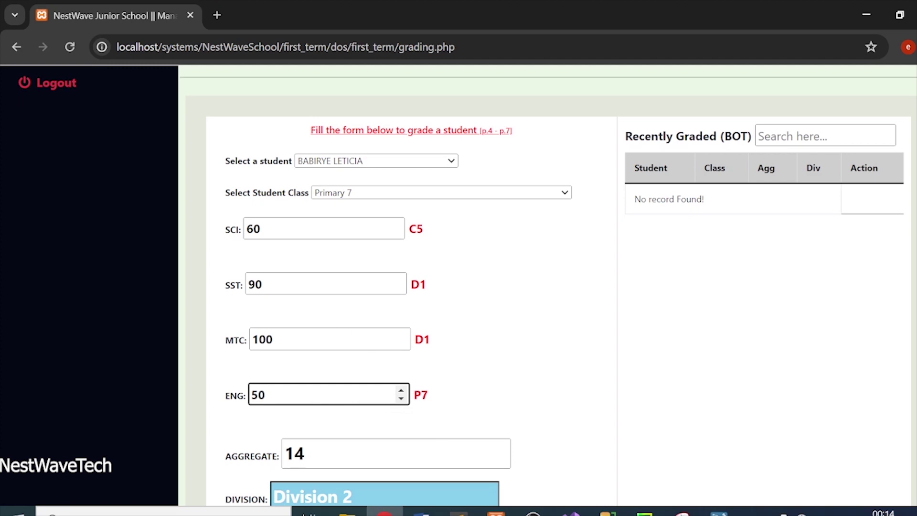
scroll(373, 337, down, 2)
click(304, 355)
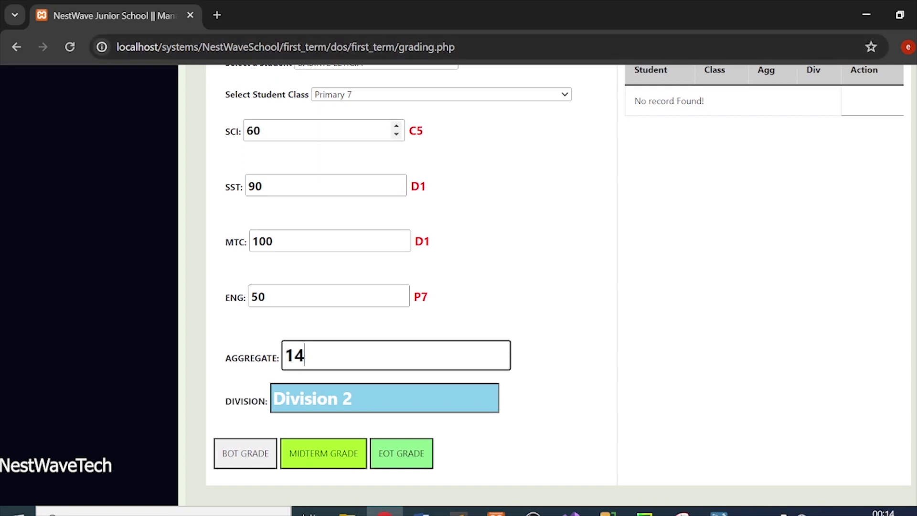
Raise Science from 60 to 80, graded D2, giving aggregate 11, Division 1.
click(315, 130)
key(BackSpace)
key(BackSpace)
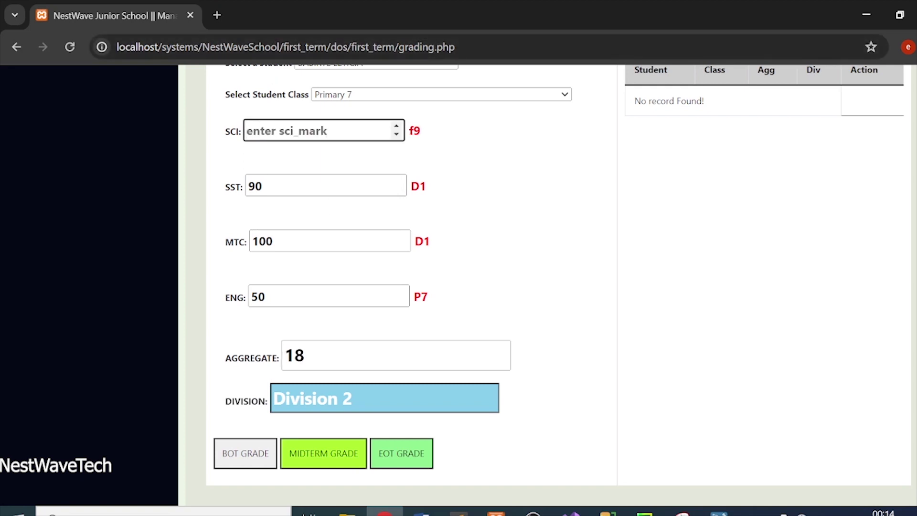
text(80)
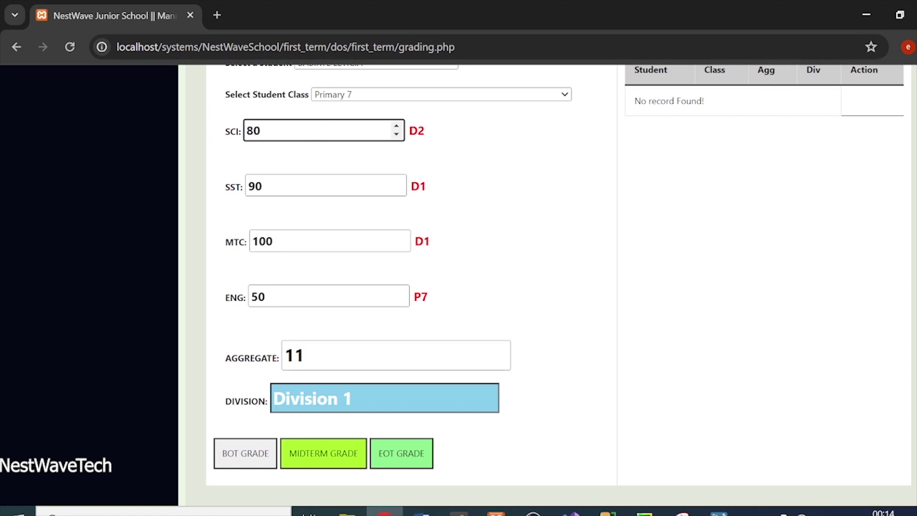
key(Tab)
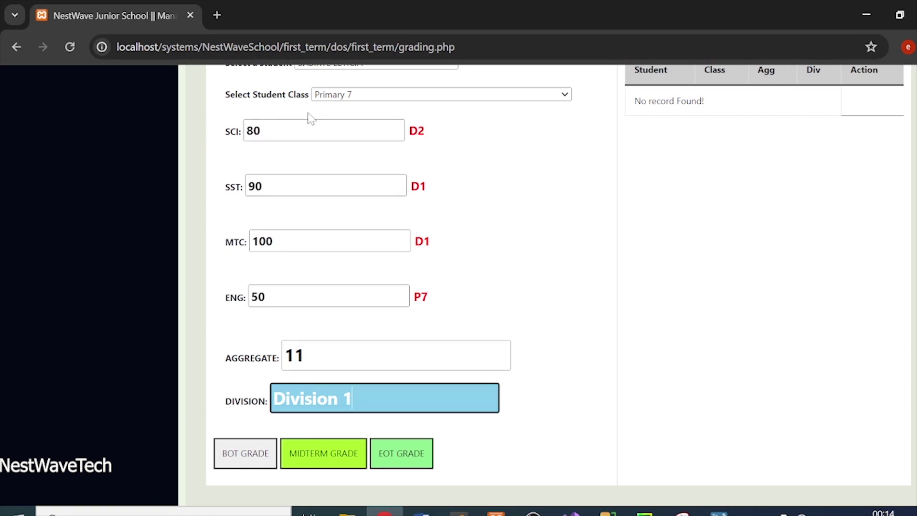
scroll(396, 129, up, 3)
scroll(397, 129, down, 5)
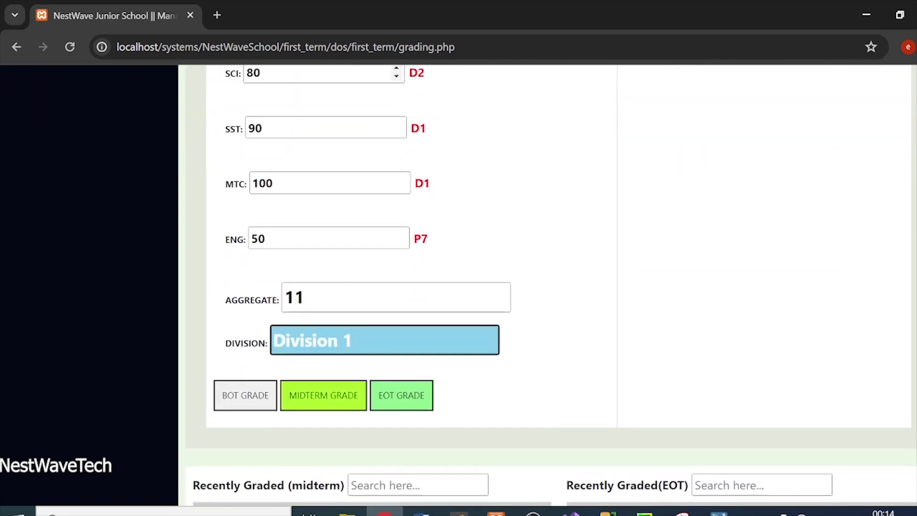
scroll(396, 143, up, 3)
click(363, 148)
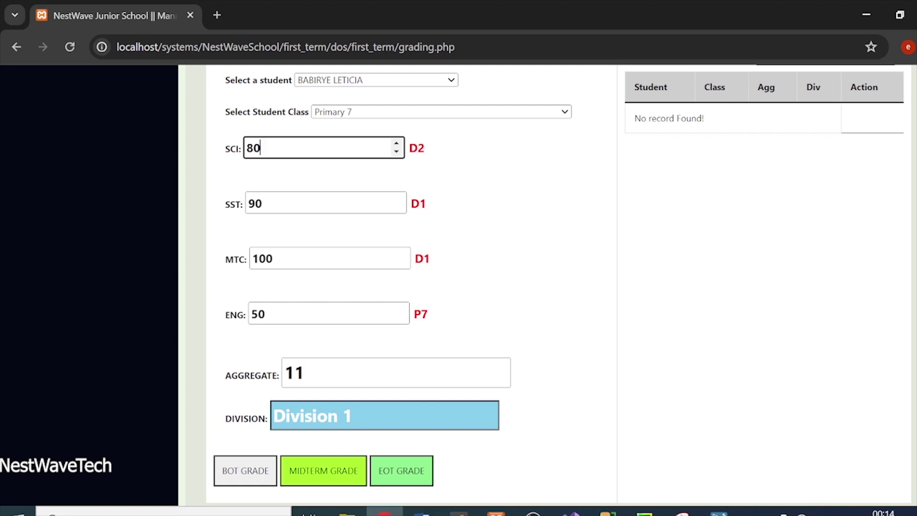
click(262, 204)
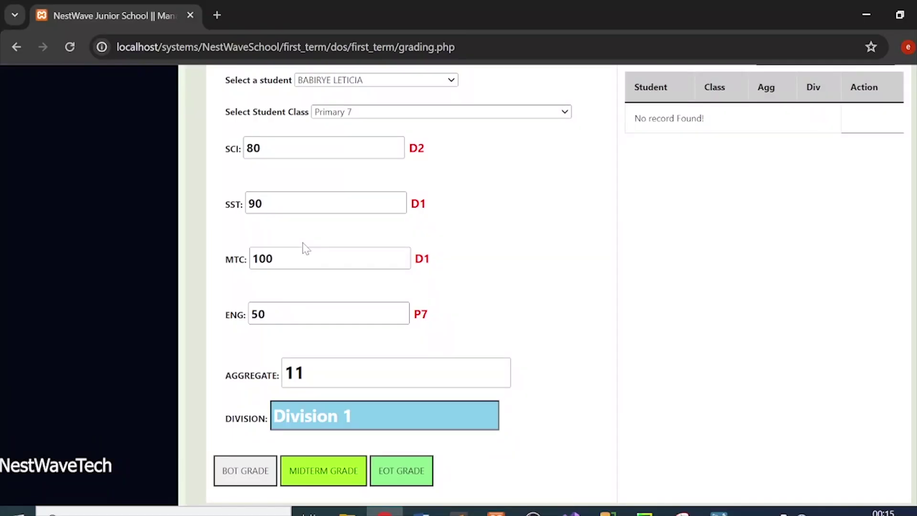
Test the MTC field with extra digits and a letter, then remove them.
click(307, 249)
scroll(394, 145, down, 1)
scroll(394, 146, down, 2)
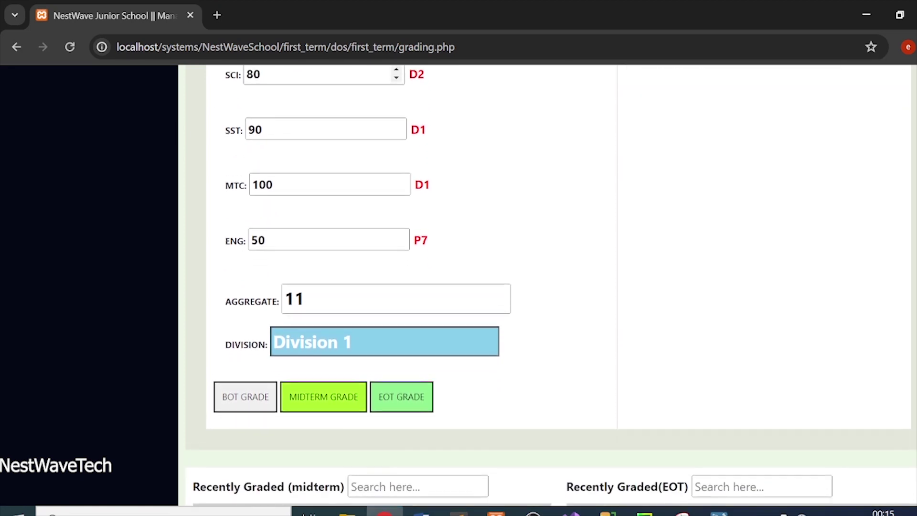
scroll(394, 145, up, 3)
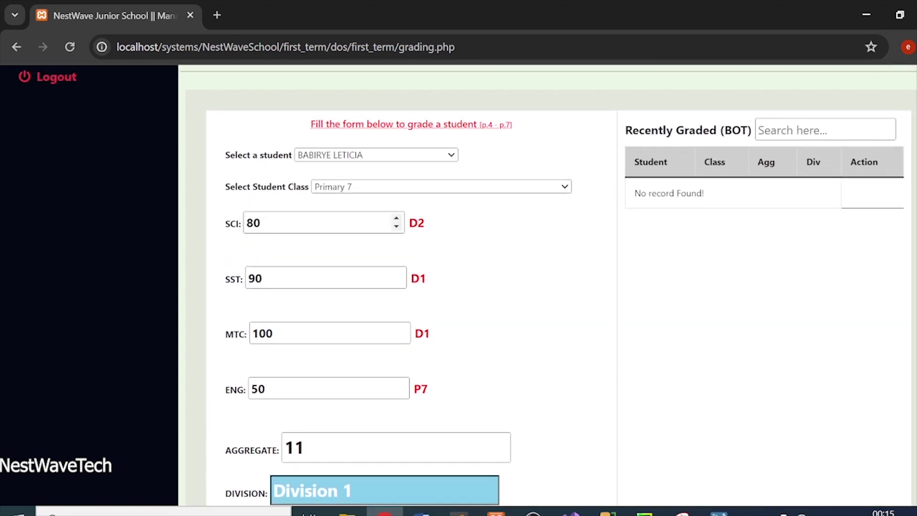
click(252, 221)
click(267, 279)
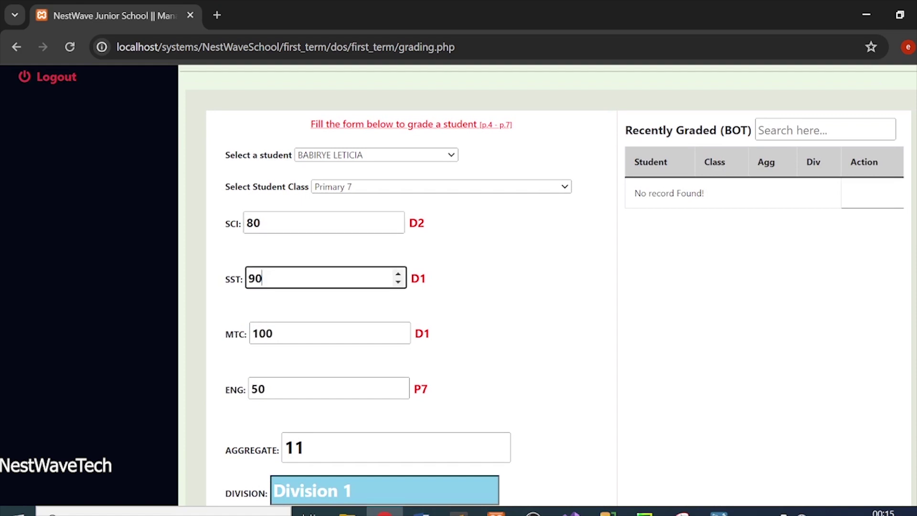
click(315, 333)
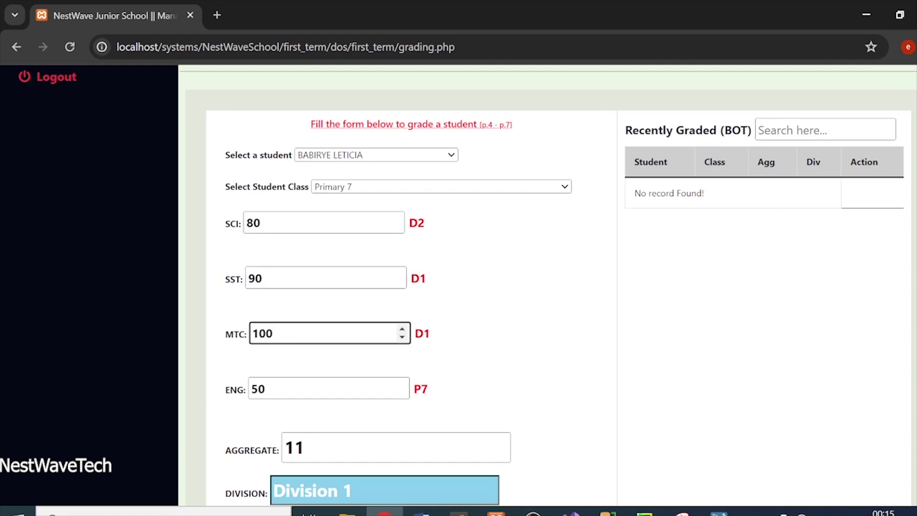
text(33)
key(BackSpace)
key(BackSpace)
text(e)
key(BackSpace)
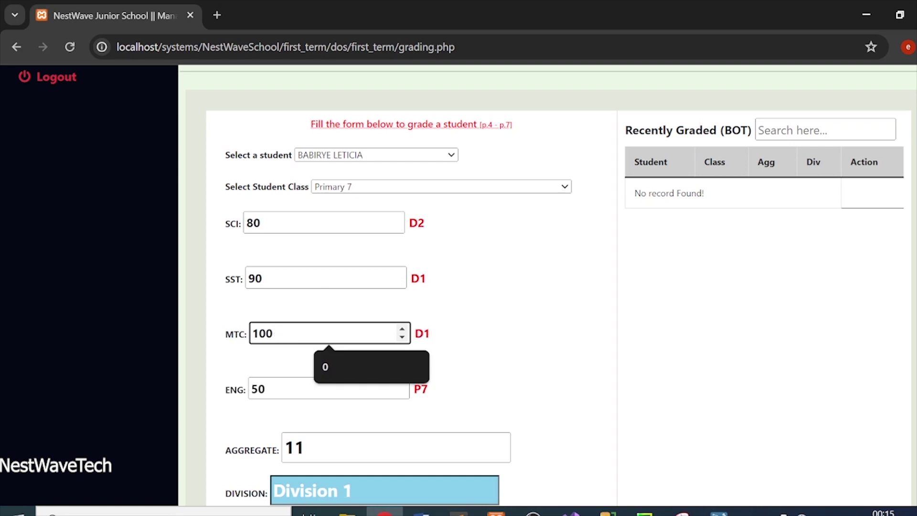
scroll(375, 359, down, 1)
scroll(376, 359, down, 3)
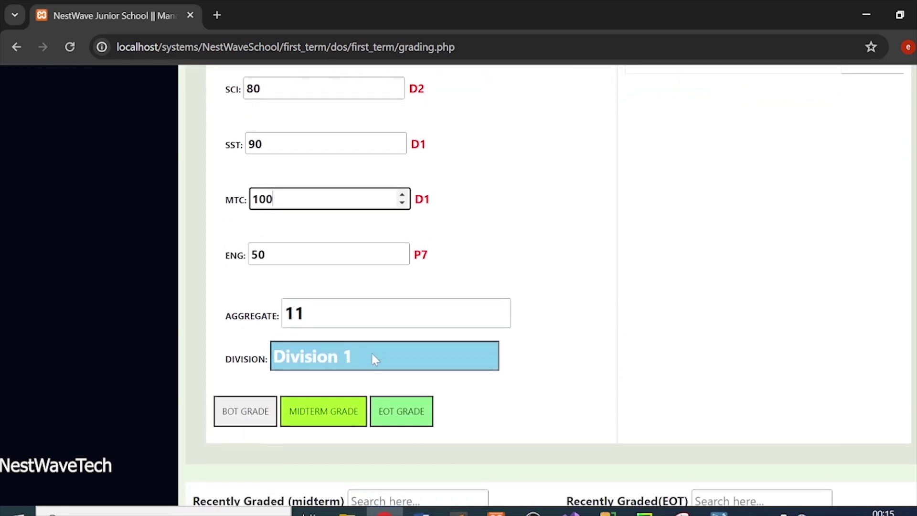
Change English from 50 to 80, graded D2, giving aggregate 6, Division 1.
click(287, 249)
key(BackSpace)
key(BackSpace)
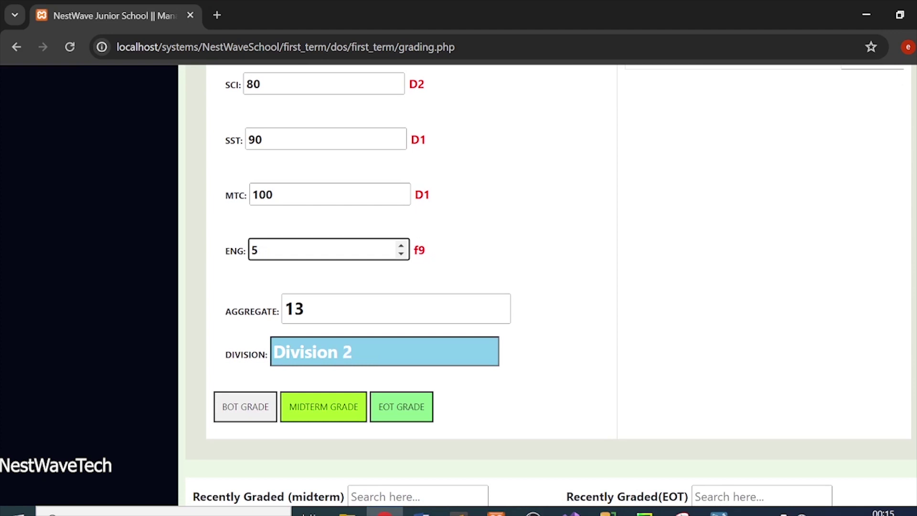
text(80)
click(295, 309)
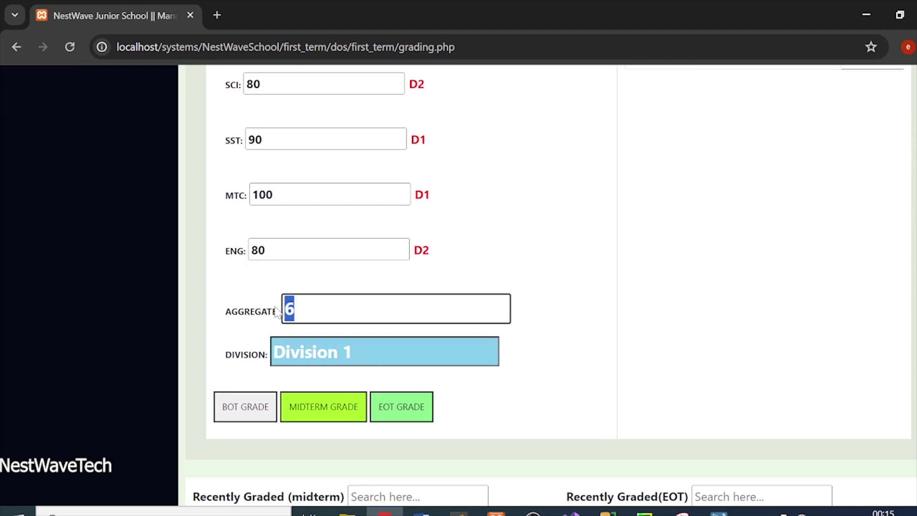
click(359, 349)
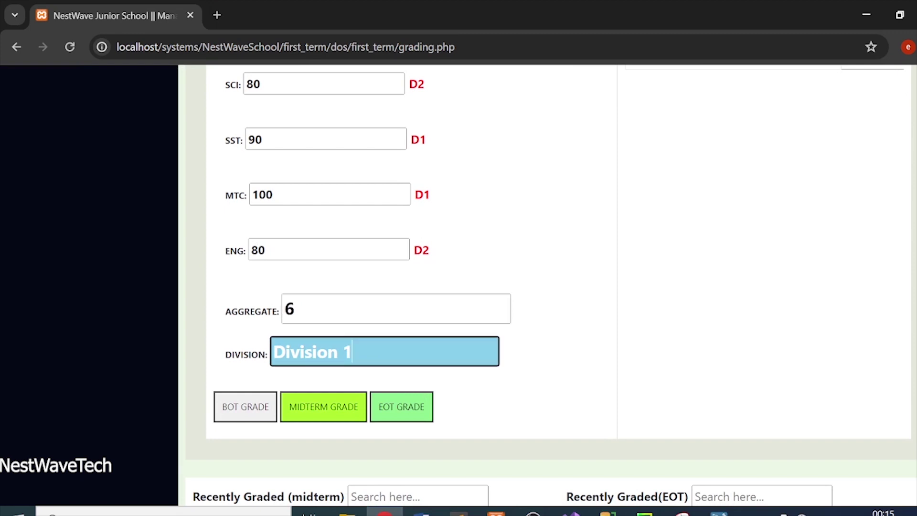
scroll(549, 287, down, 2)
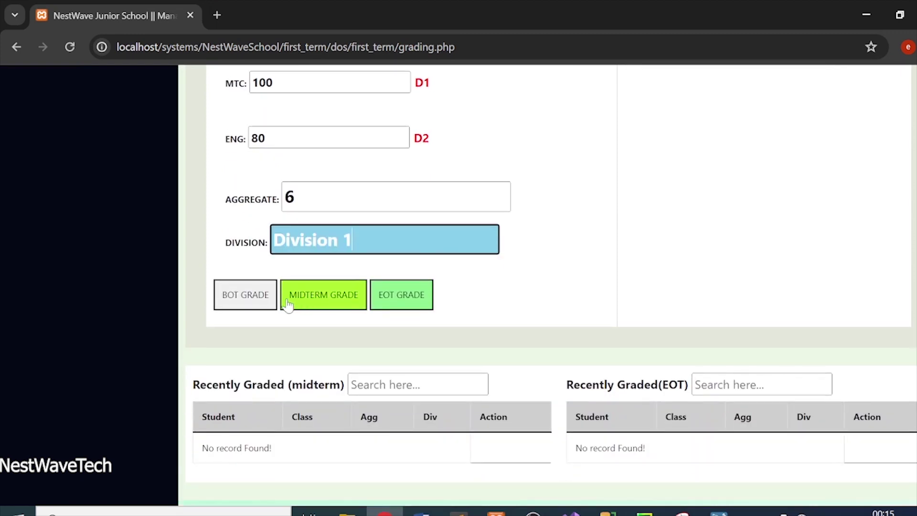
Save the marks as a BOT grade and confirm the aggregate 6, Division 1 row under Recently Graded (BOT).
click(262, 302)
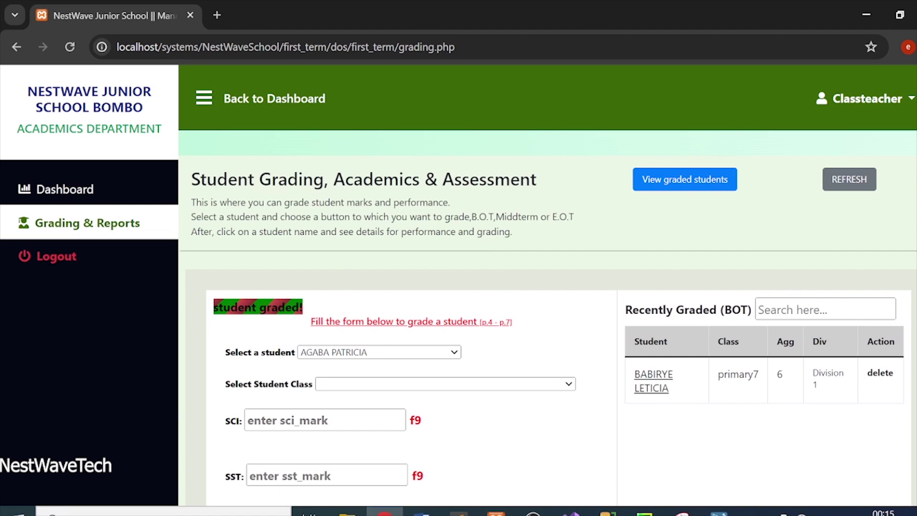
drag(318, 307, 212, 307)
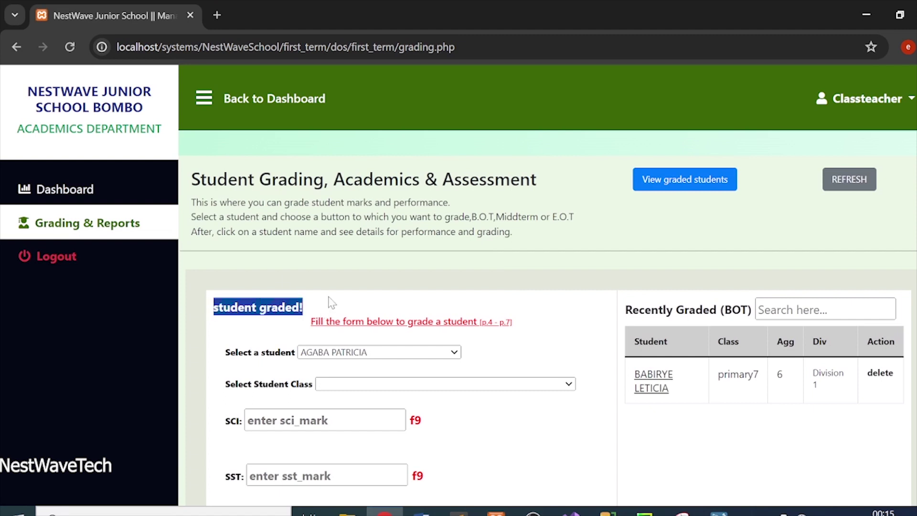
scroll(548, 281, down, 3)
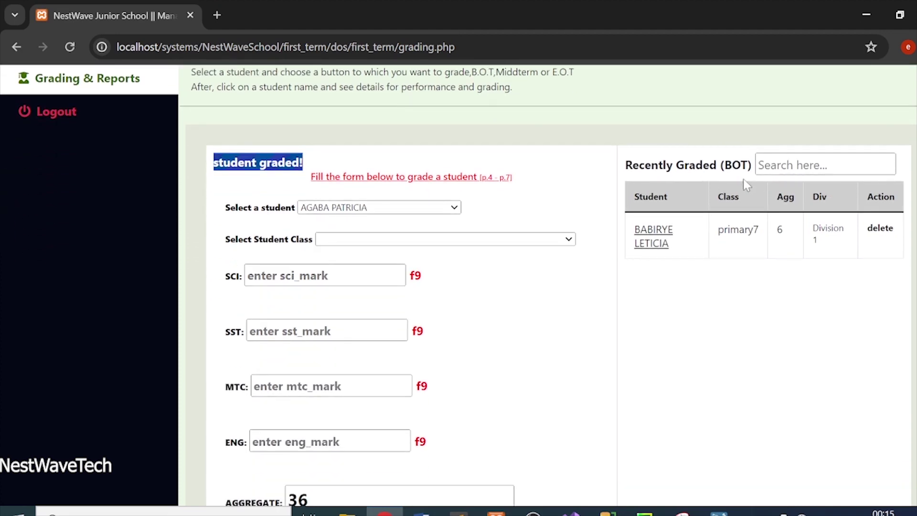
scroll(657, 350, down, 5)
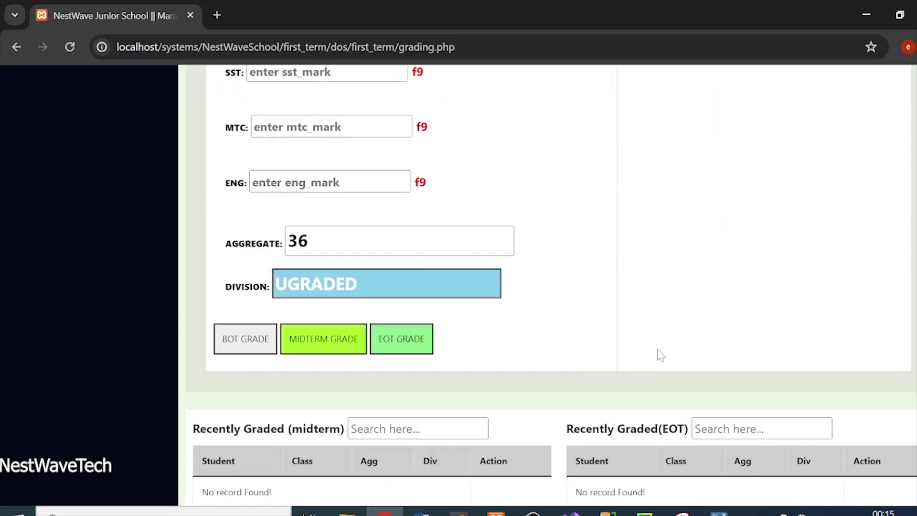
scroll(658, 350, up, 8)
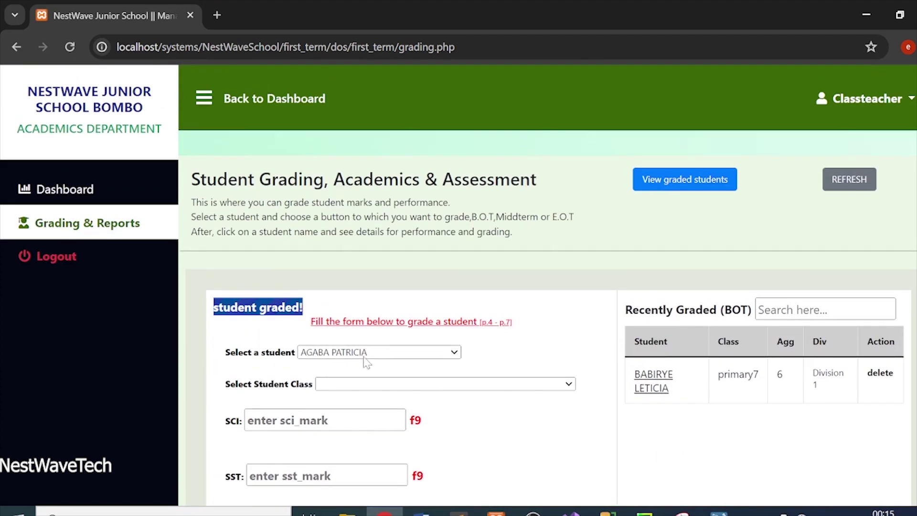
Reselect the already-graded student and set their class to Primary 7.
click(378, 352)
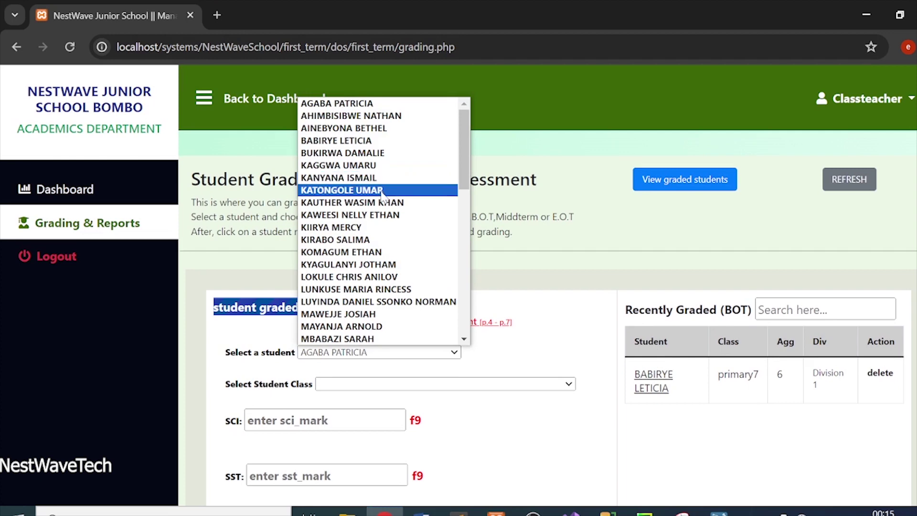
click(336, 141)
scroll(354, 353, down, 5)
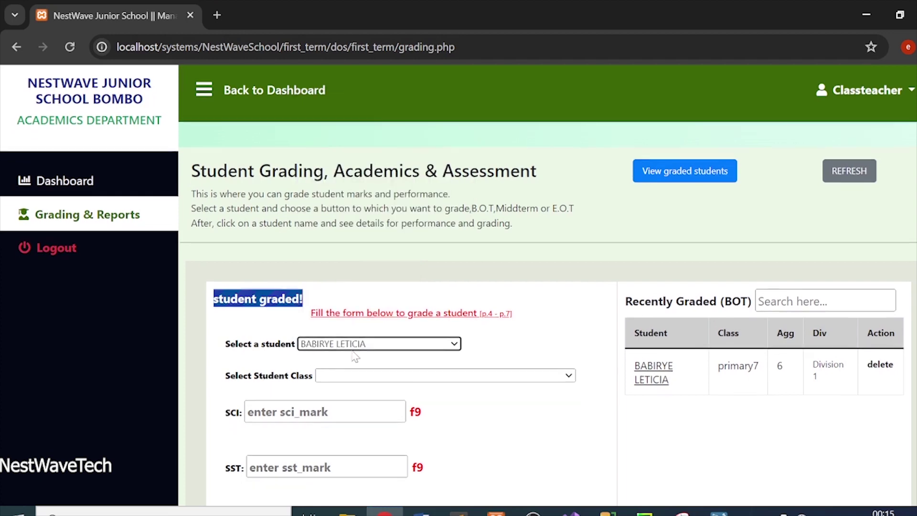
click(380, 147)
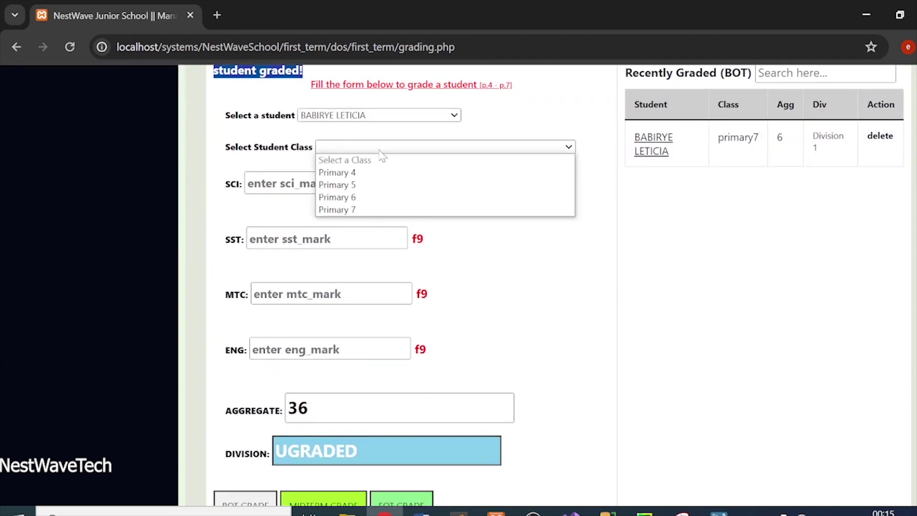
click(381, 210)
Enter SCI 50, SST 12, MTC 30 and ENG 40, giving aggregate 33, Division 4.
click(288, 185)
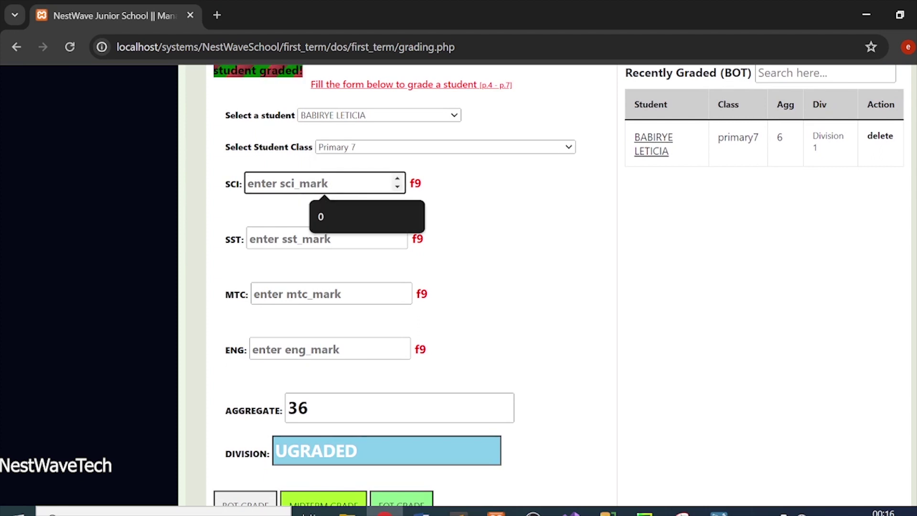
text(50)
key(Tab)
text(12)
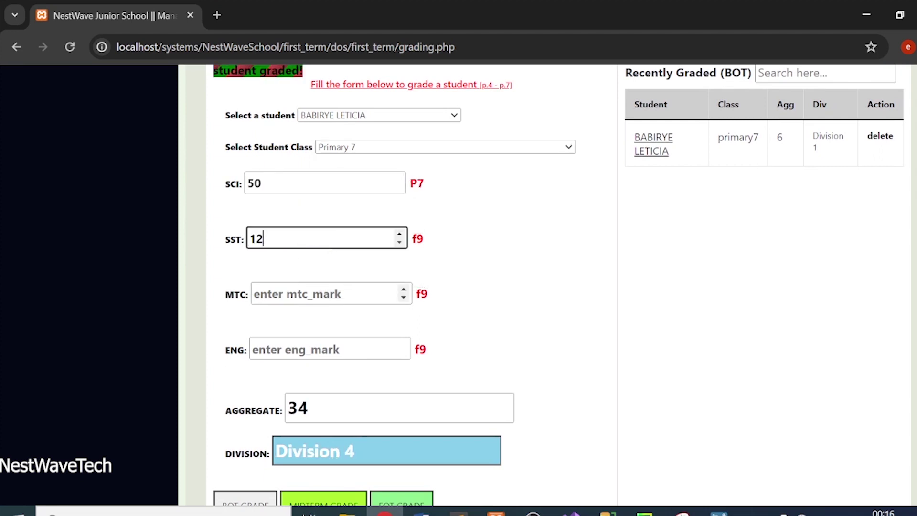
key(Tab)
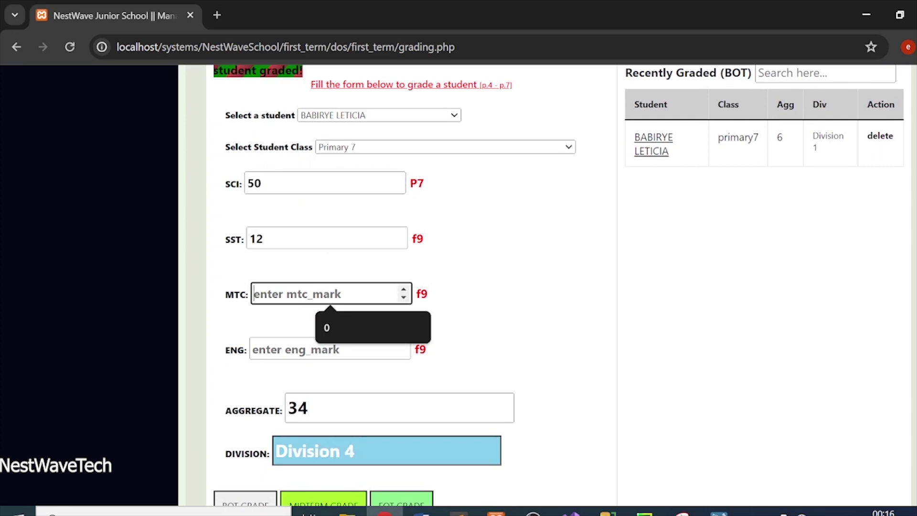
text(30)
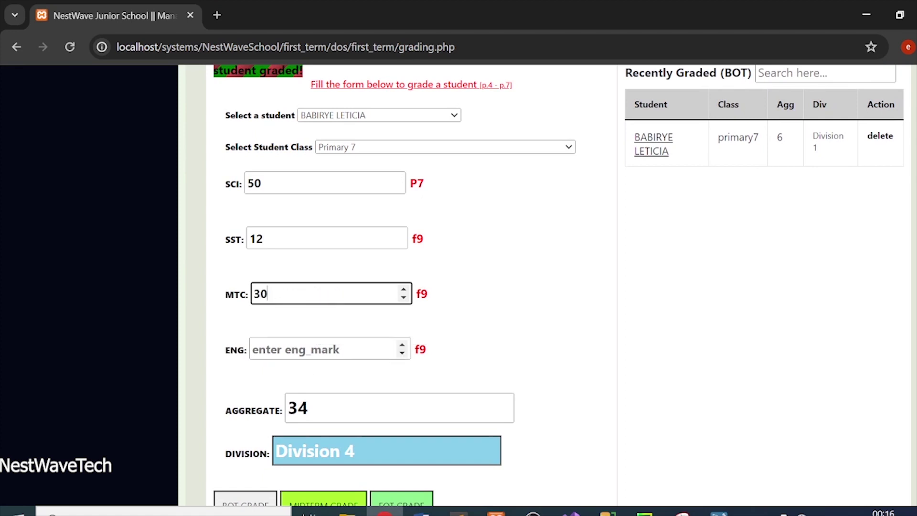
click(311, 351)
text(0)
key(BackSpace)
text(40)
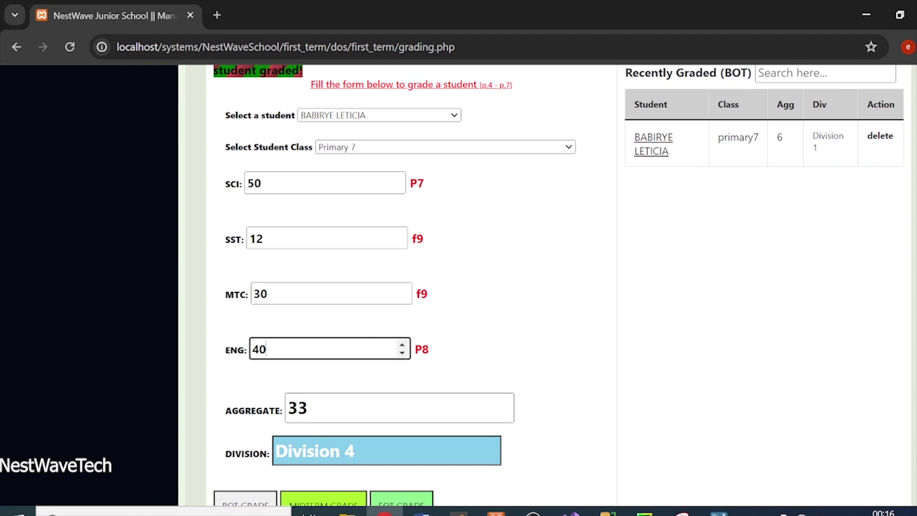
scroll(323, 416, down, 2)
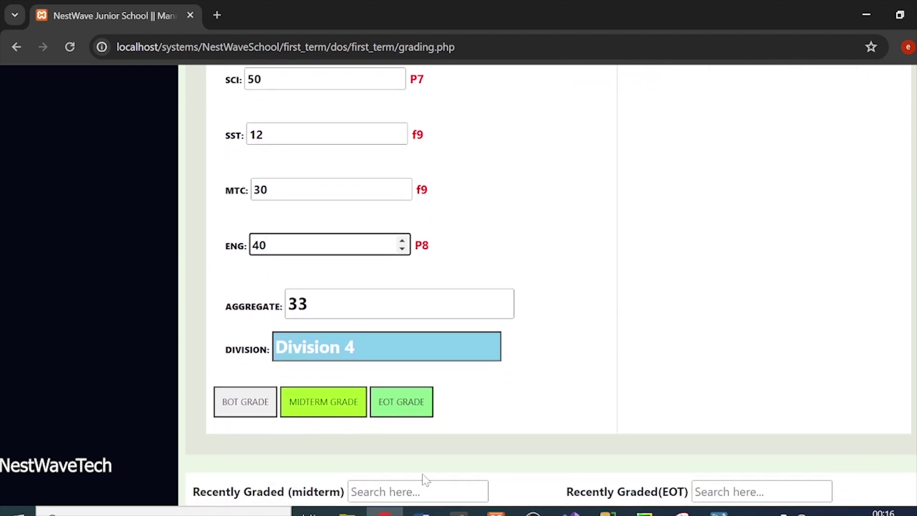
Bring up grading.php in Sublime Text at the total_agg aggregate calculation.
click(459, 510)
mouse_move(421, 511)
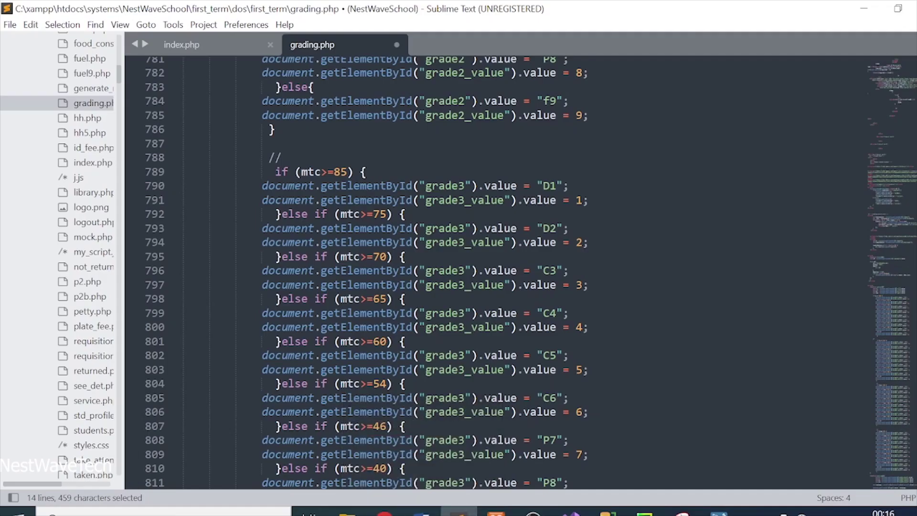
scroll(521, 273, down, 15)
scroll(521, 272, up, 3)
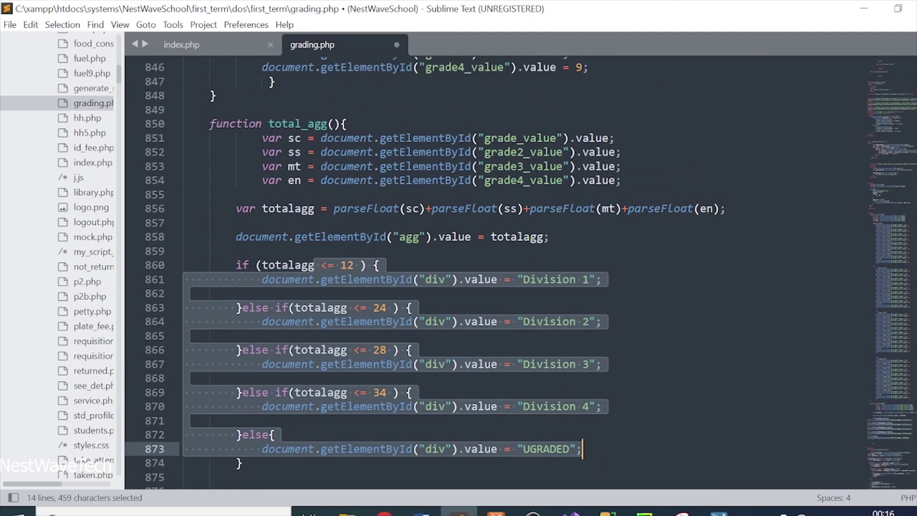
click(184, 223)
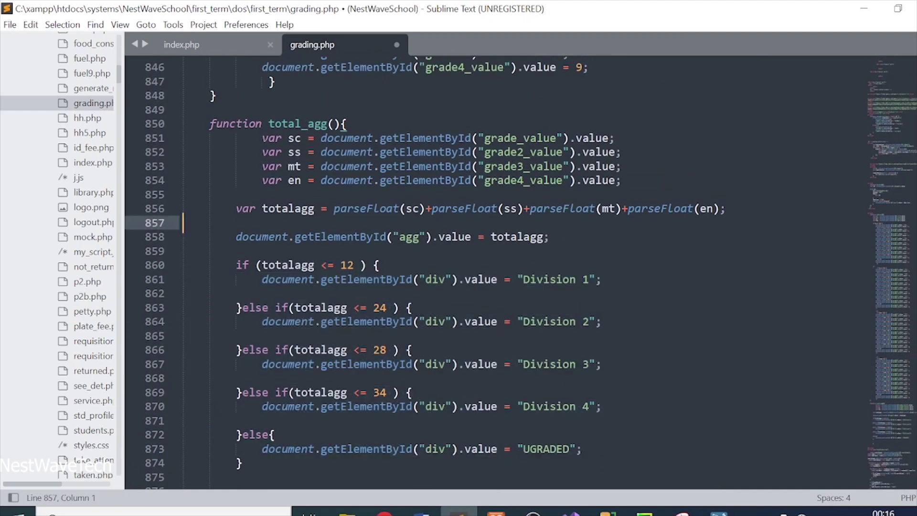
Review the division cutoffs: Division 1 up to 12, Division 2 up to 24, and their labels.
click(354, 265)
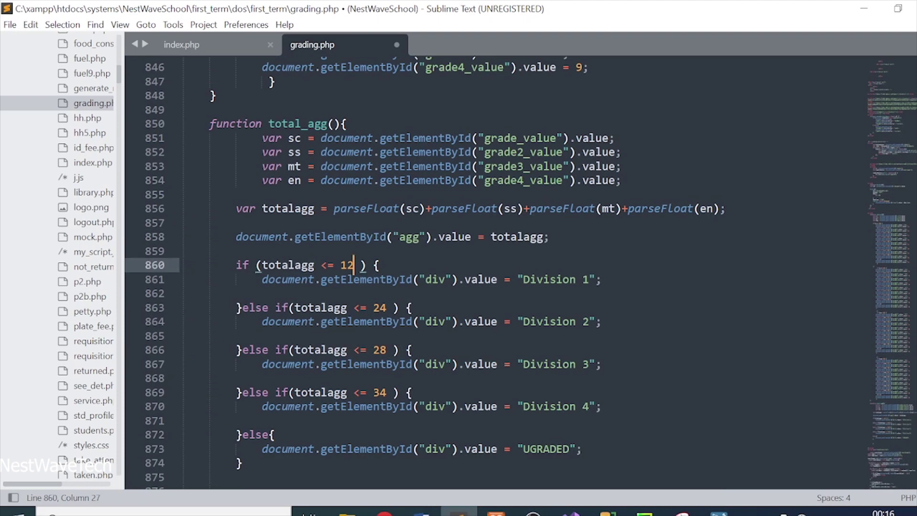
click(569, 279)
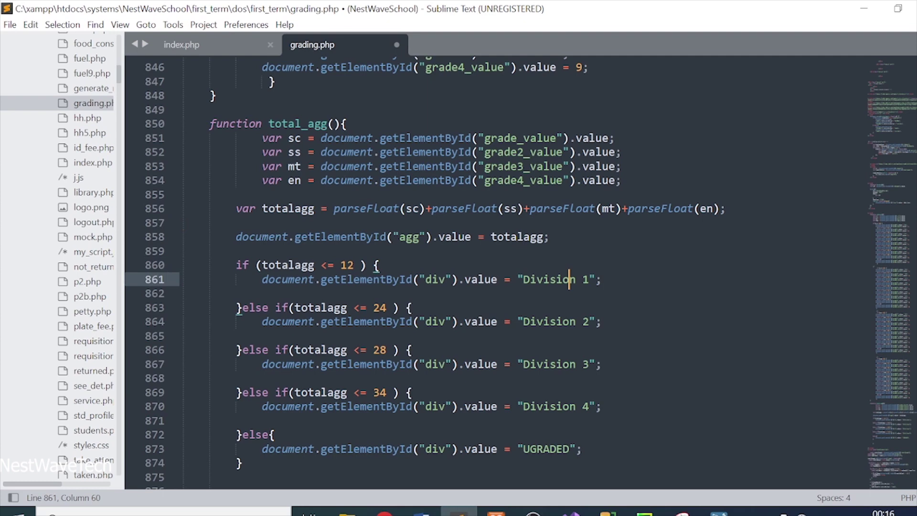
click(394, 307)
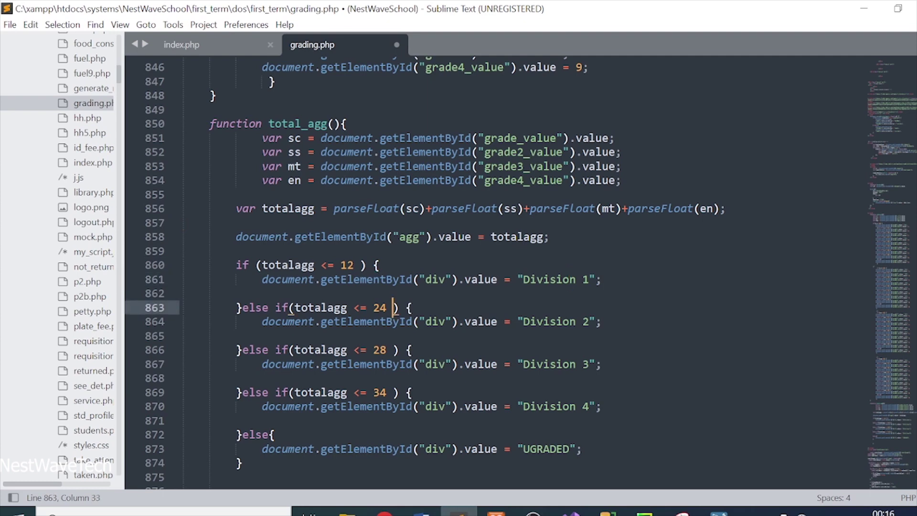
click(562, 321)
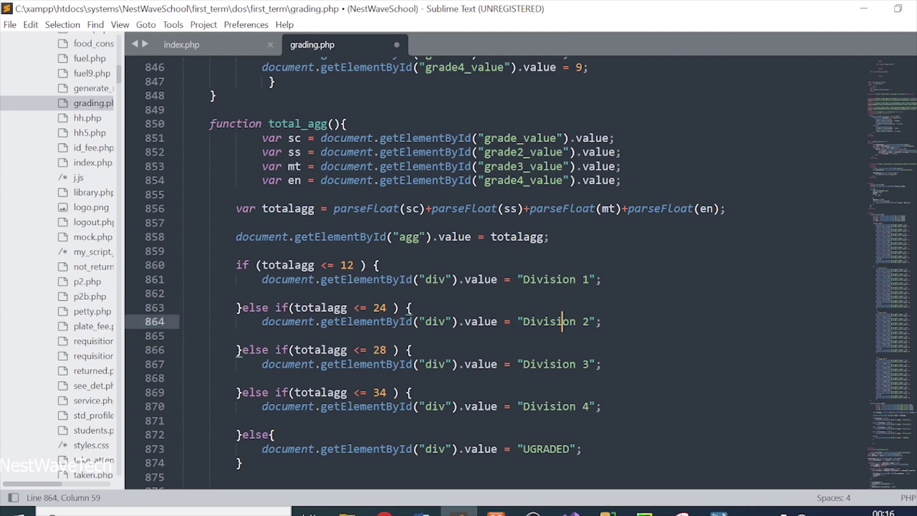
scroll(478, 273, down, 1)
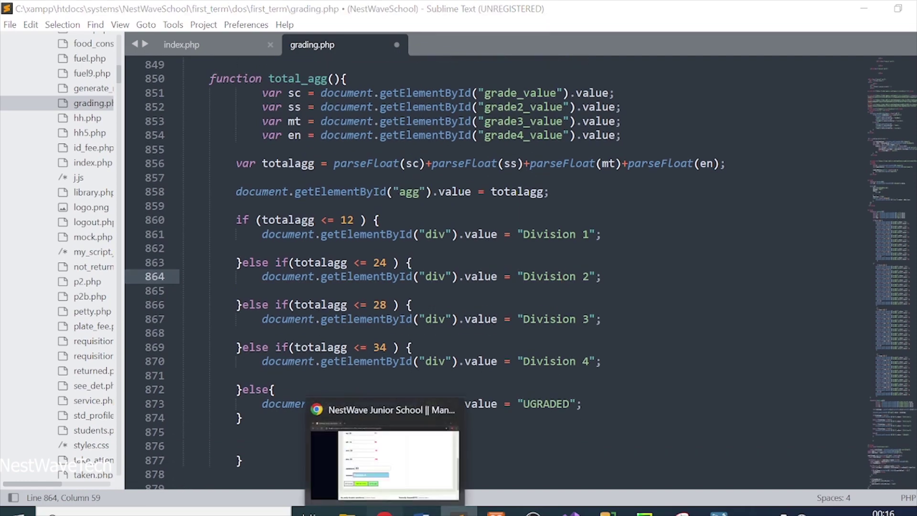
click(384, 511)
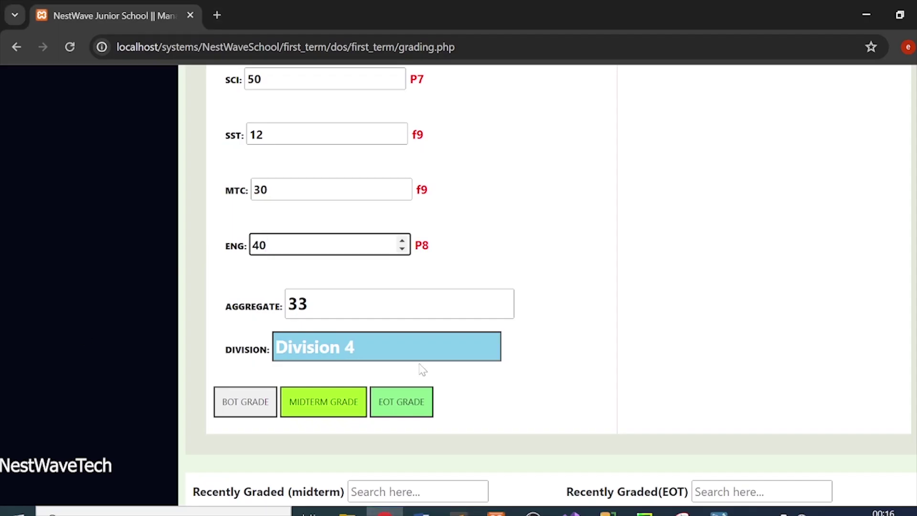
Save the marks as a midterm grade and check the primary7 entry: aggregate 33, Division 4.
click(325, 404)
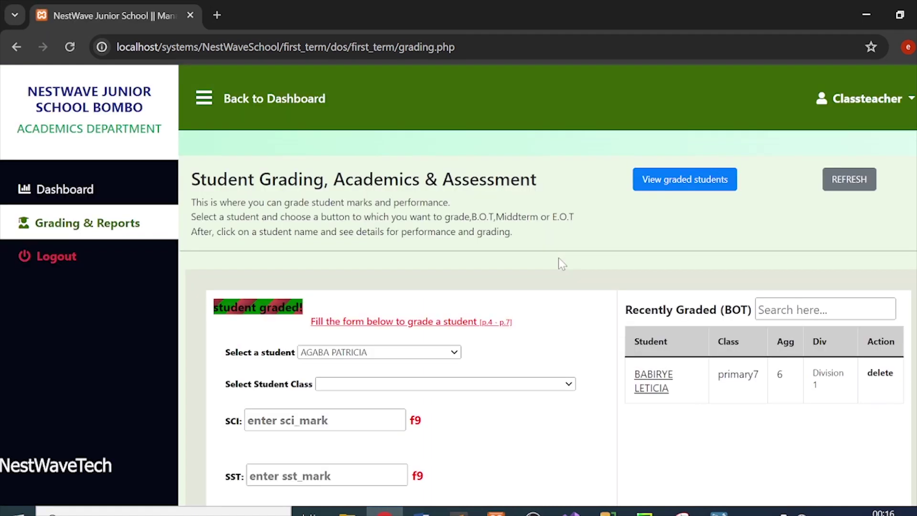
scroll(439, 277, down, 6)
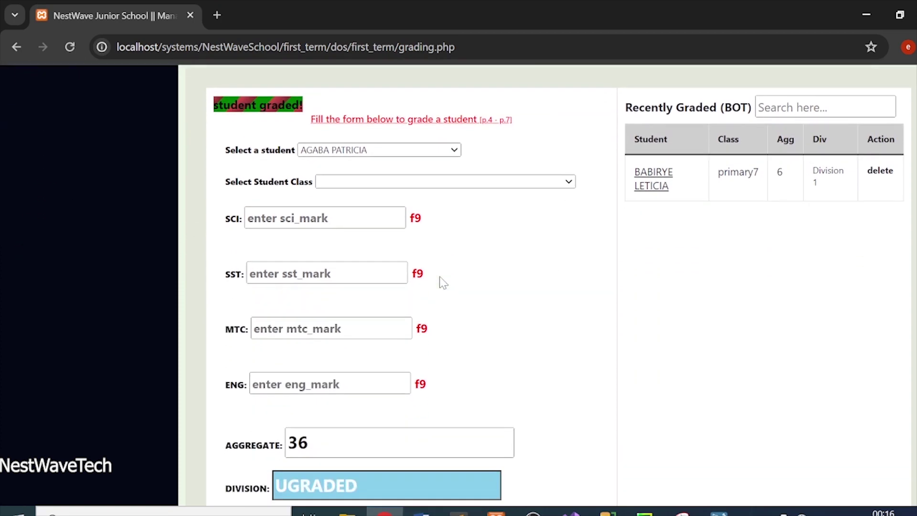
scroll(440, 277, down, 3)
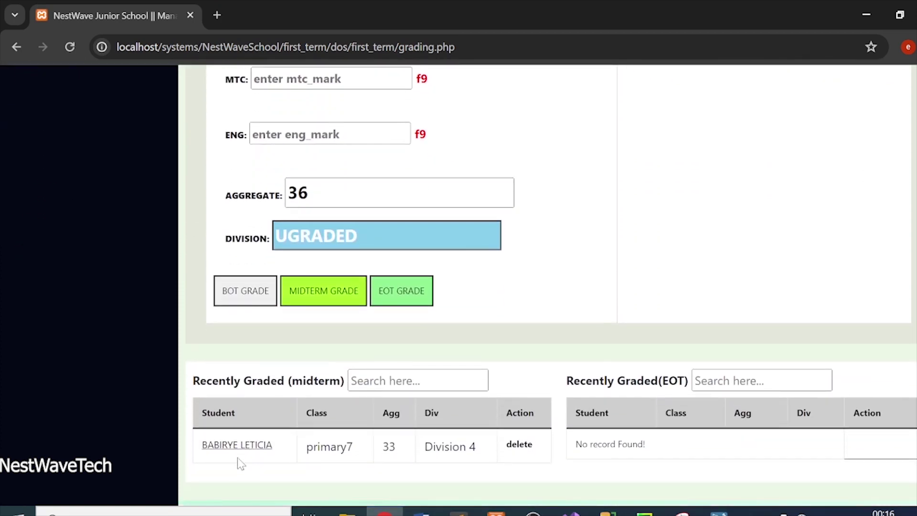
scroll(382, 378, up, 9)
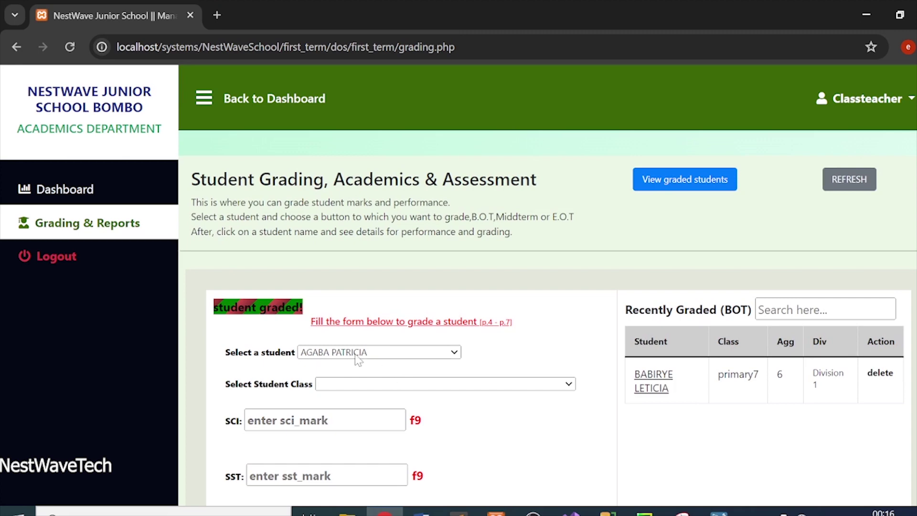
Select the same student again and set the class to Primary 7.
click(358, 356)
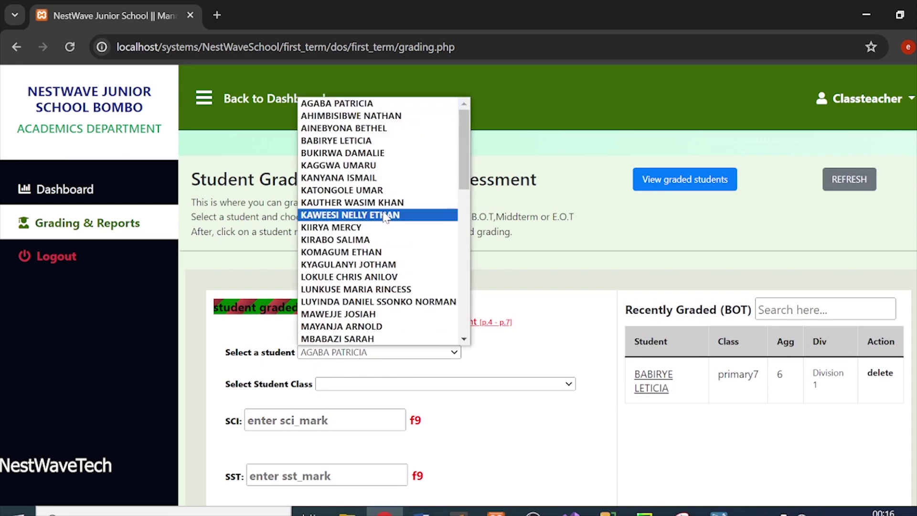
click(371, 141)
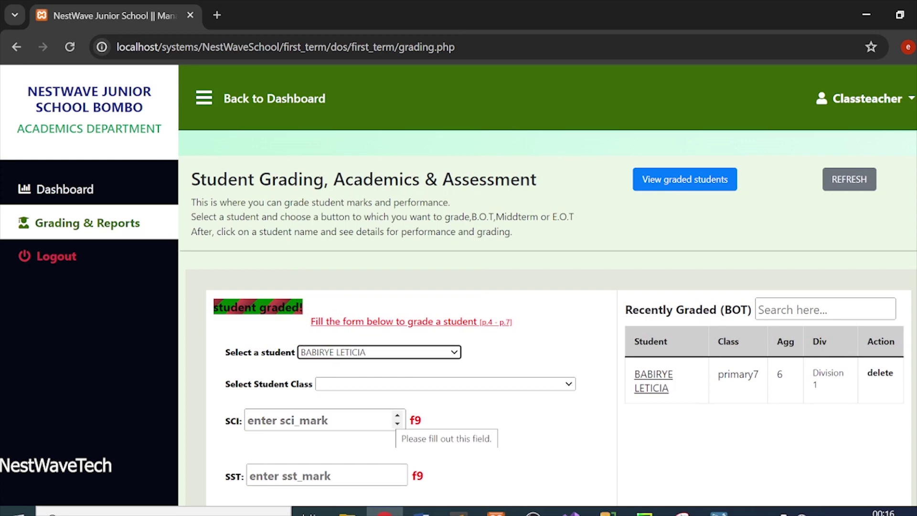
click(382, 385)
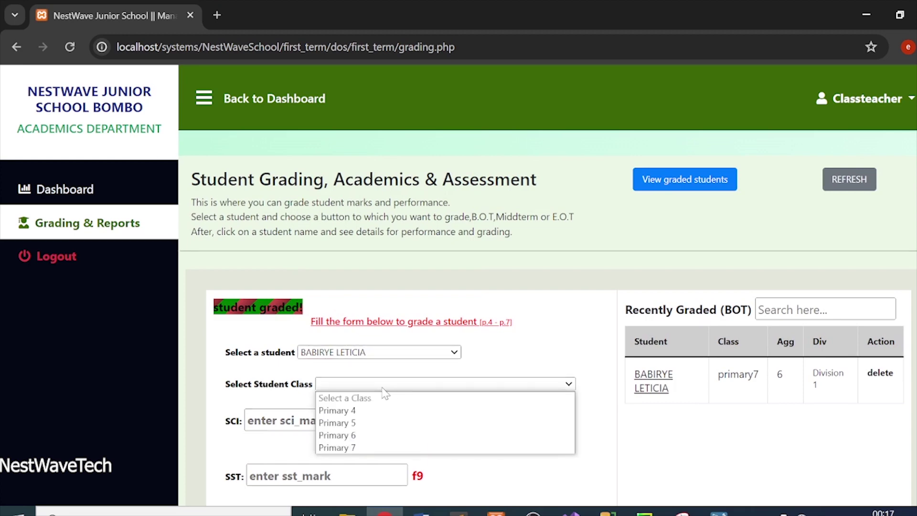
click(368, 447)
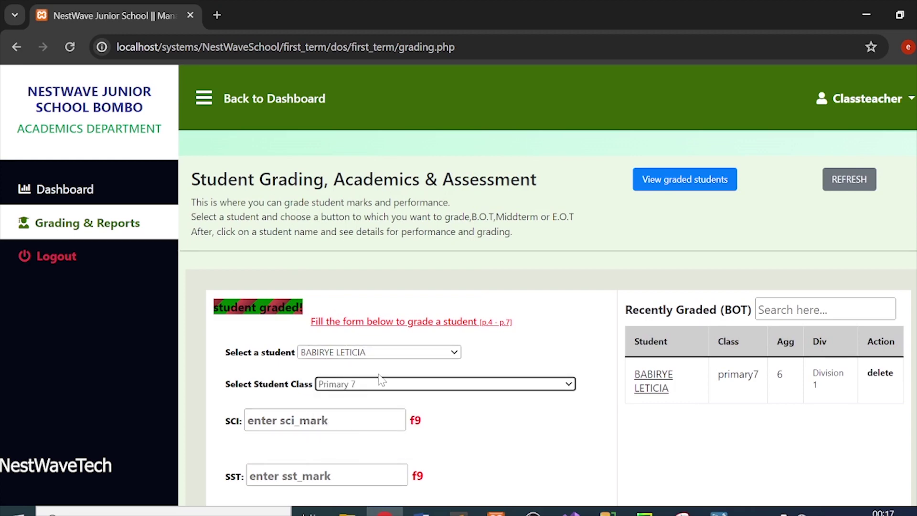
scroll(377, 378, down, 2)
Enter marks SCI 99, SST 71, MTC 56, ENG 88, giving aggregate 11, Division 1.
click(325, 304)
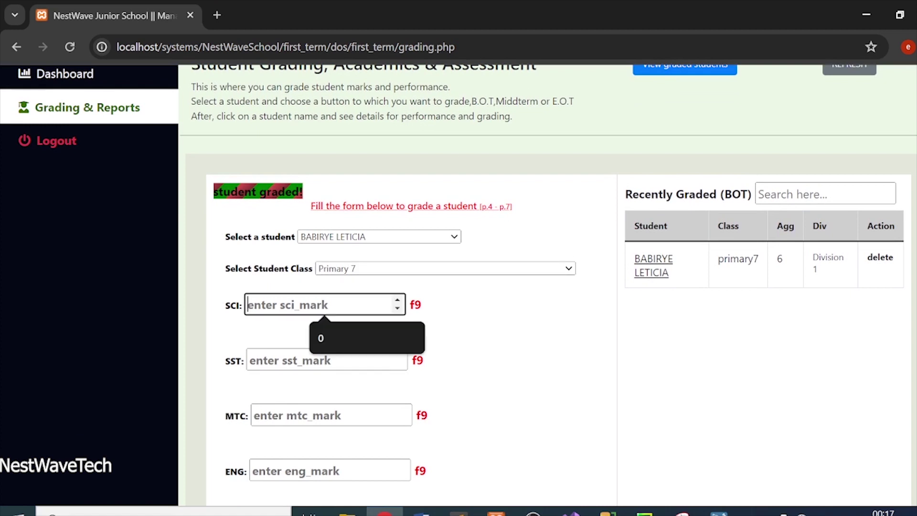
text(99)
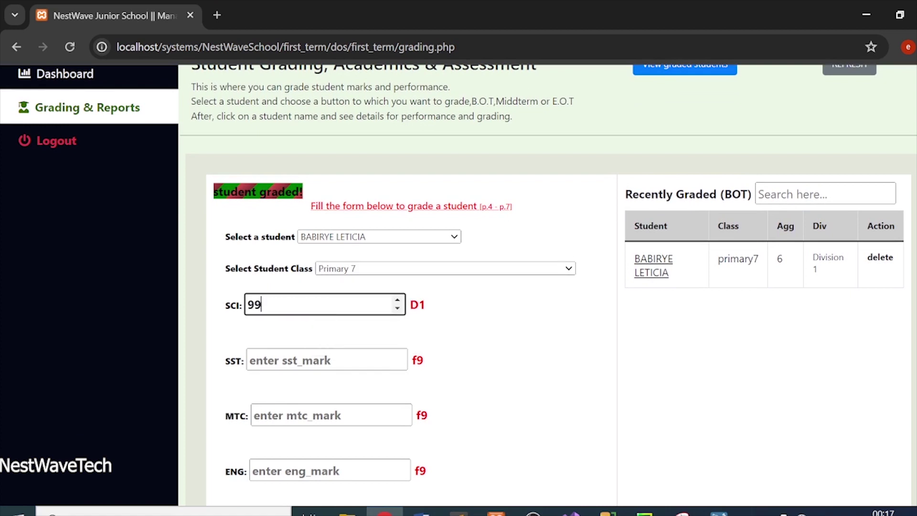
click(325, 360)
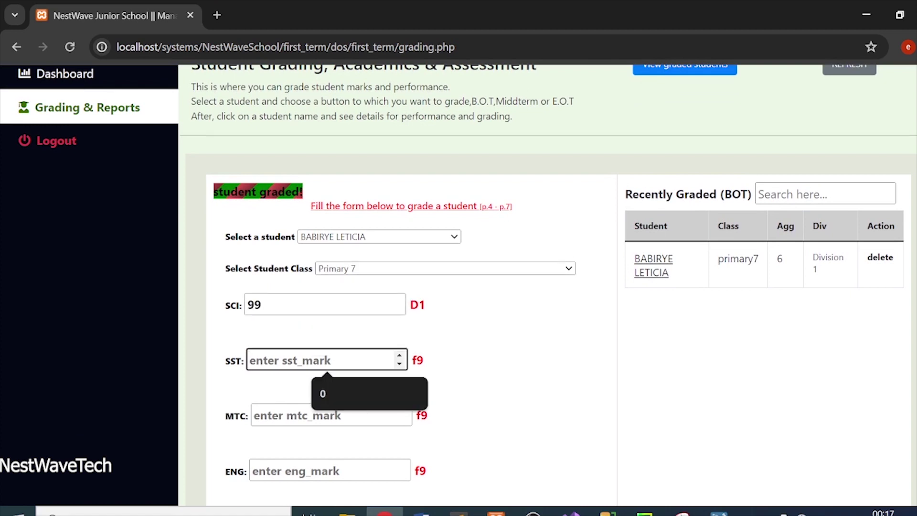
text(71)
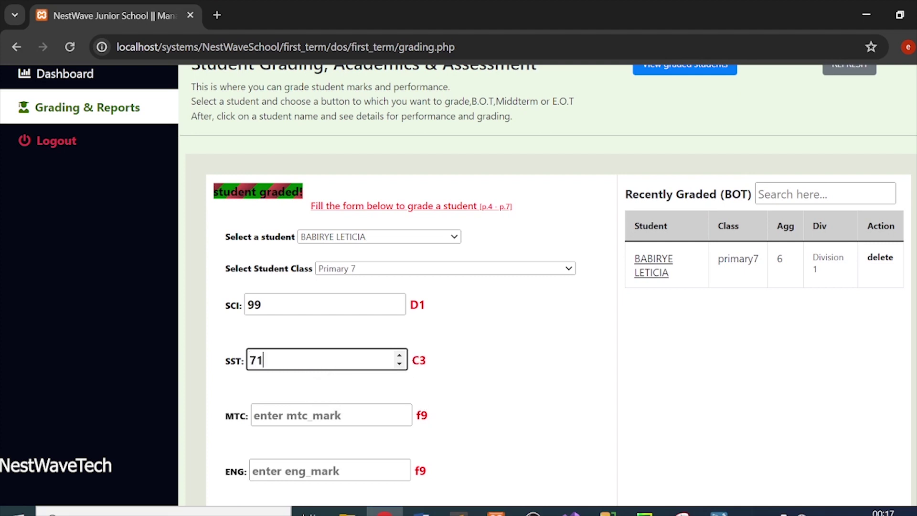
scroll(458, 287, down, 1)
scroll(459, 287, down, 2)
click(329, 277)
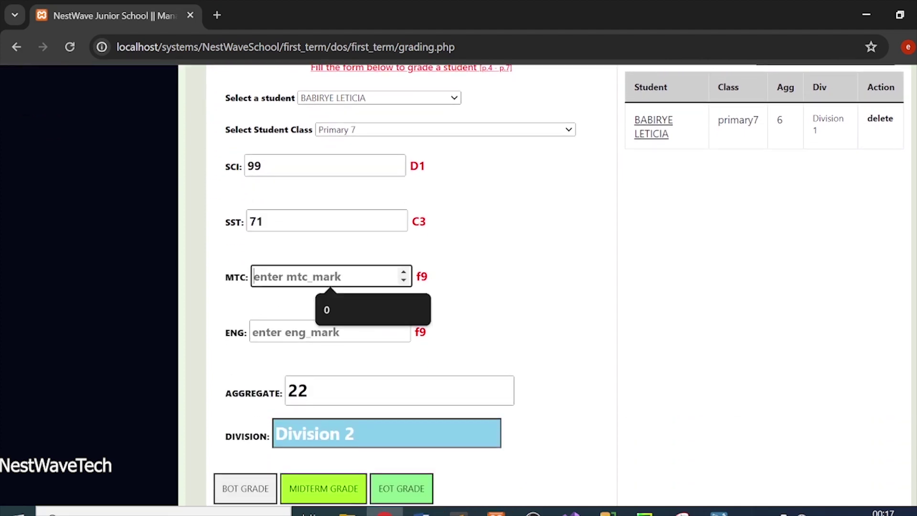
text(56)
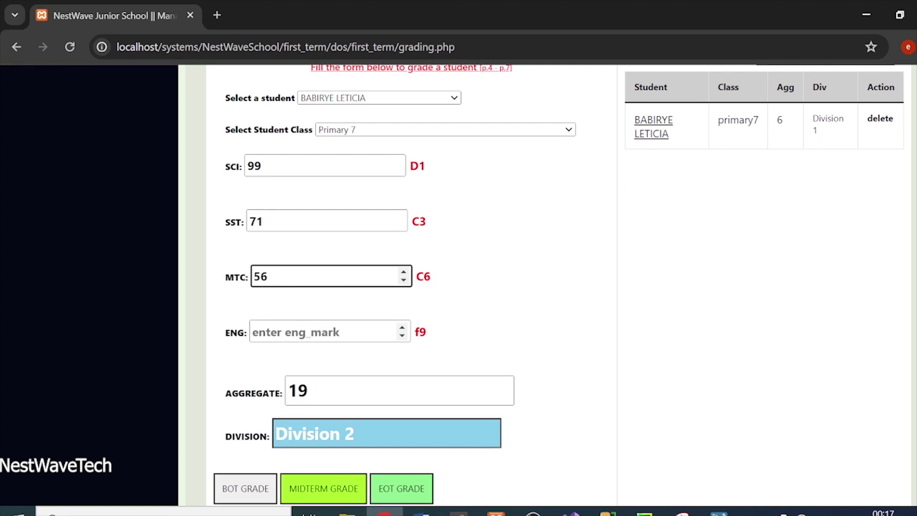
click(329, 332)
text(88)
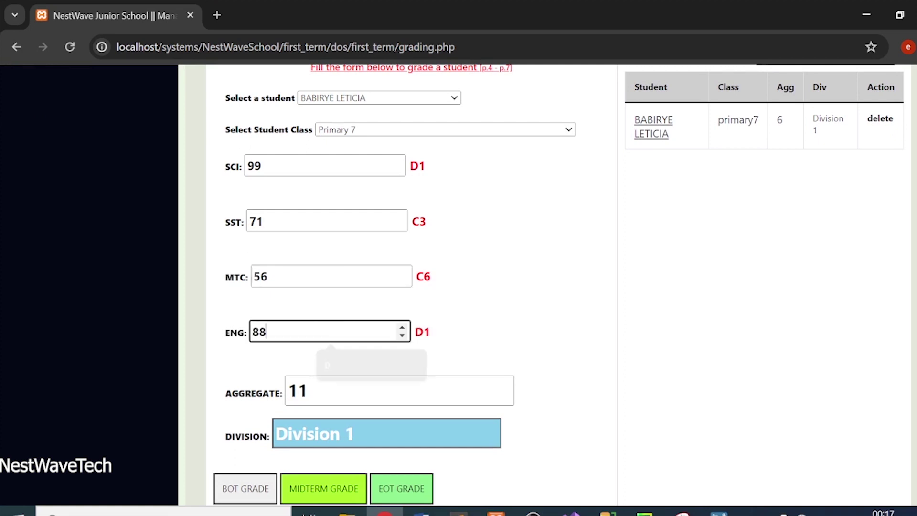
scroll(372, 371, down, 2)
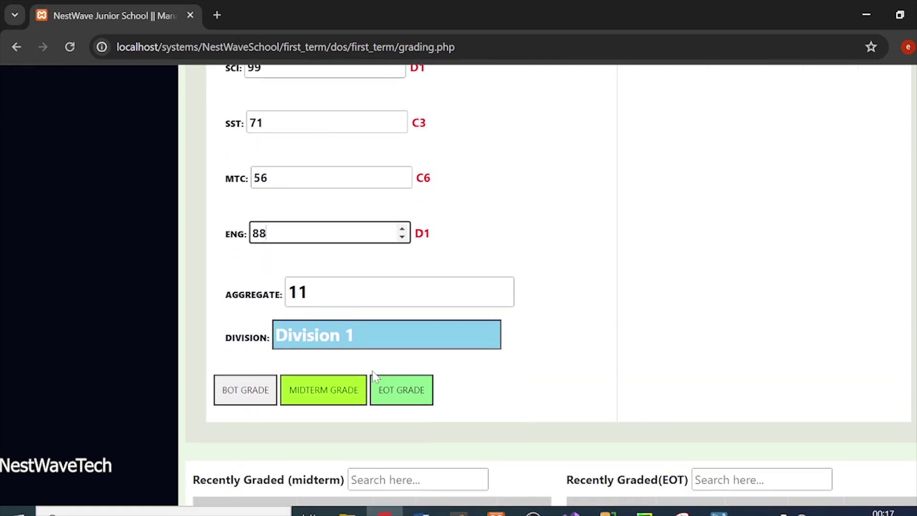
Submit the marks as an EOT grade, recording the primary7 student at aggregate 11, Division 1.
click(402, 390)
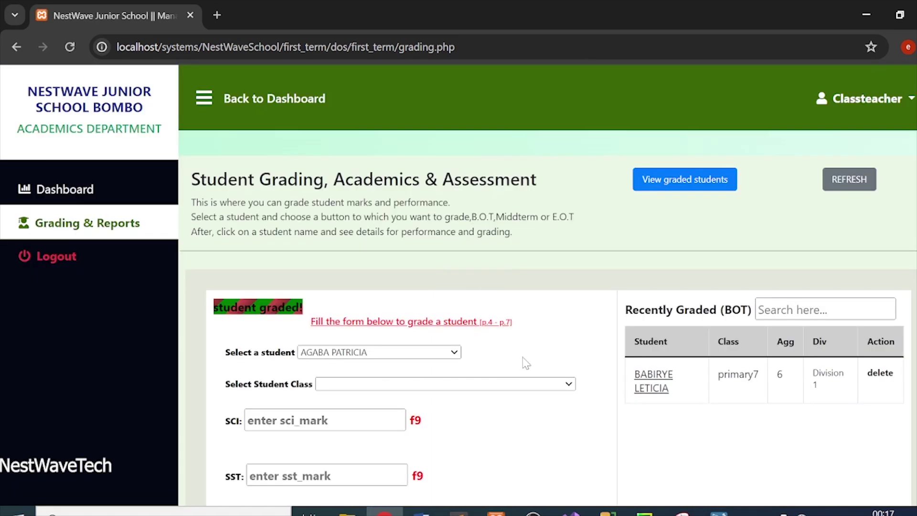
scroll(523, 363, down, 9)
scroll(526, 363, down, 1)
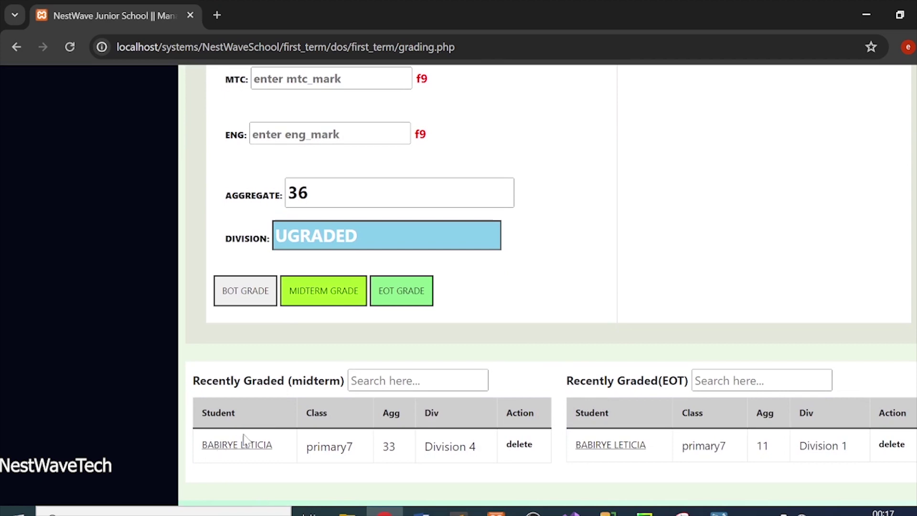
click(383, 291)
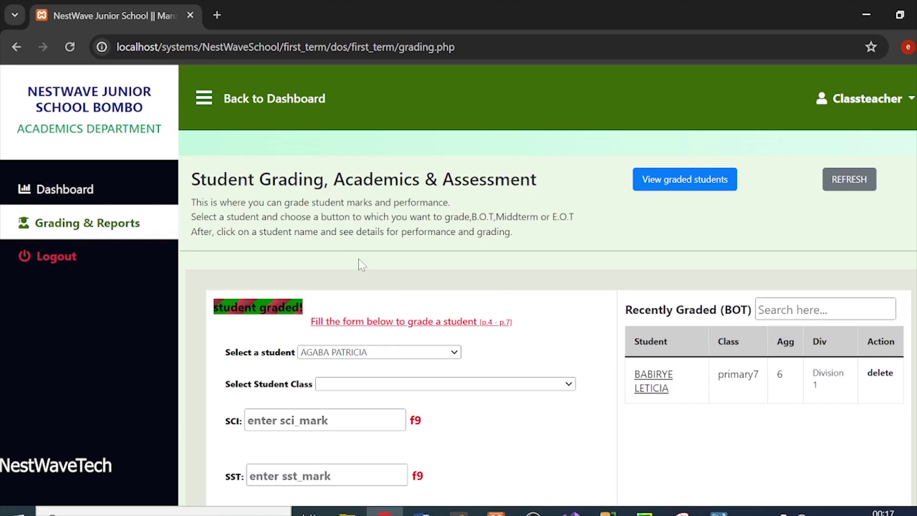
Select the next student to grade and set the class to Primary 5.
click(388, 356)
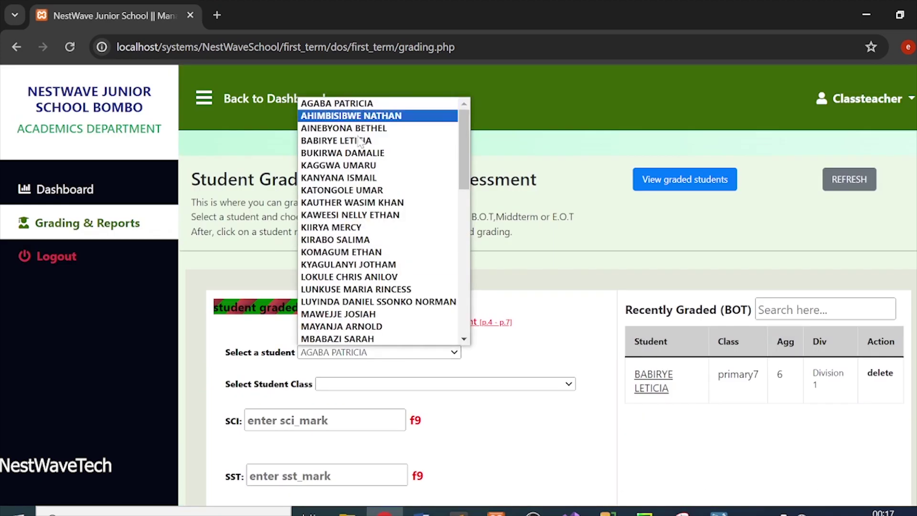
scroll(315, 337, down, 10)
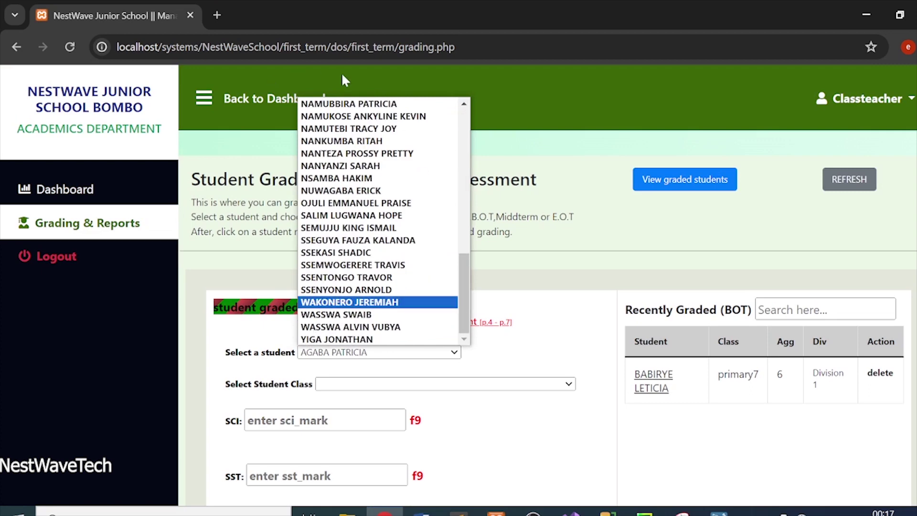
scroll(373, 193, up, 10)
scroll(372, 194, down, 10)
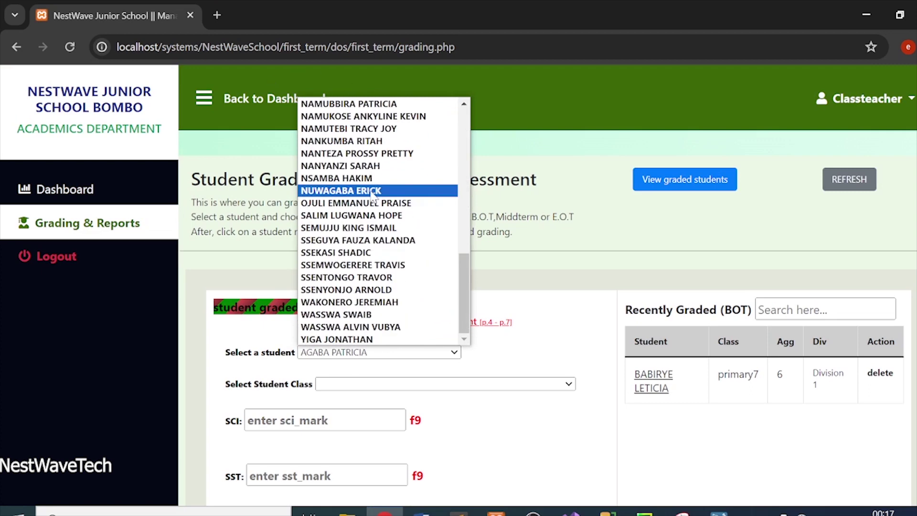
click(377, 252)
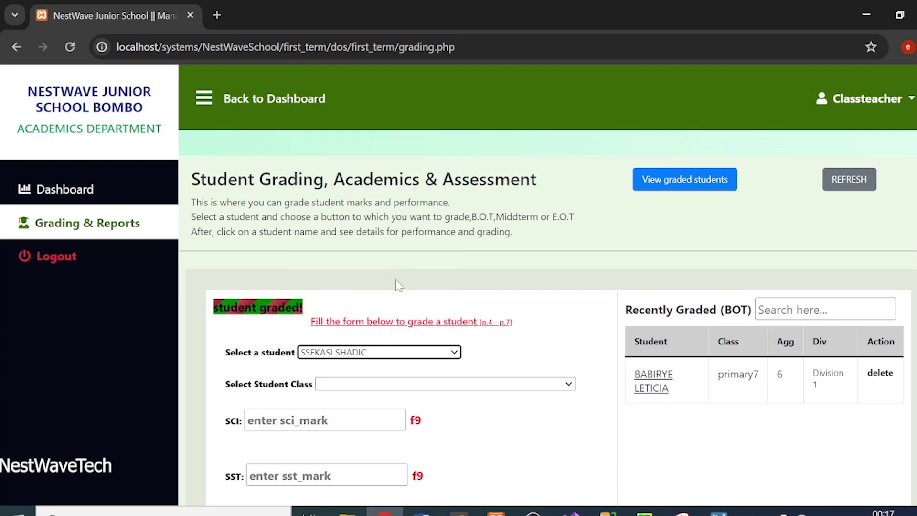
scroll(548, 334, down, 3)
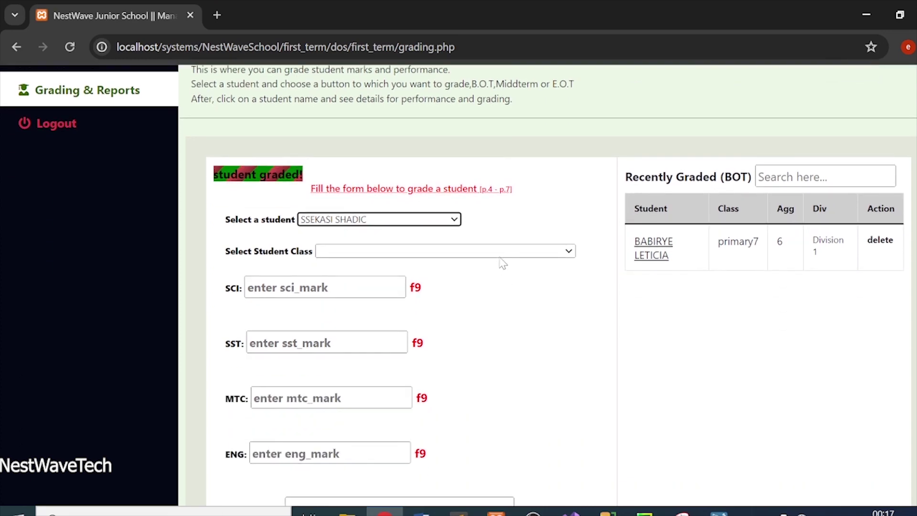
click(500, 252)
click(425, 289)
Enter SCI 56, SST 79, MTC 77, ENG 100 and save as a midterm grade.
click(325, 288)
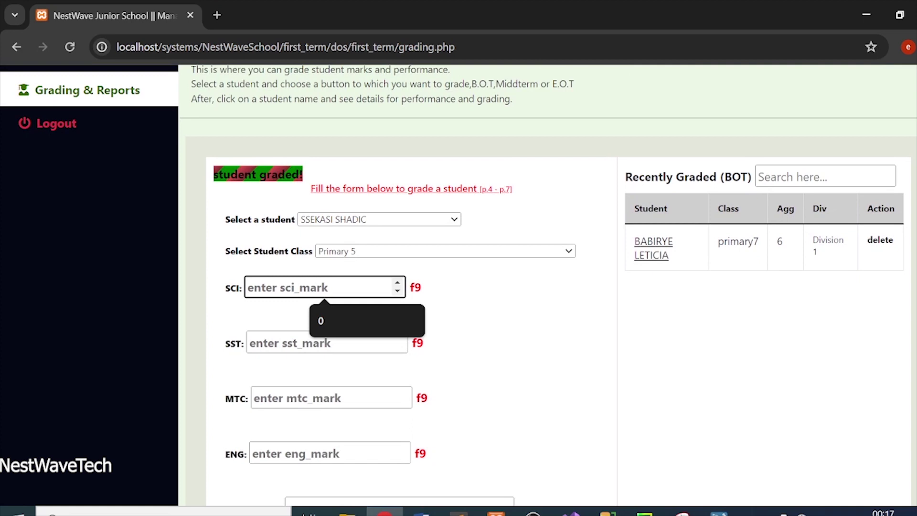
text(56)
click(396, 343)
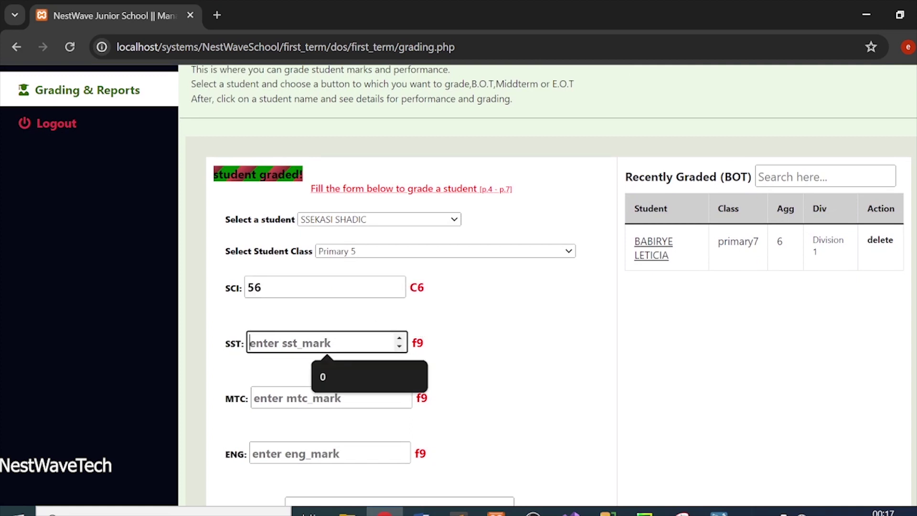
text(79)
click(329, 398)
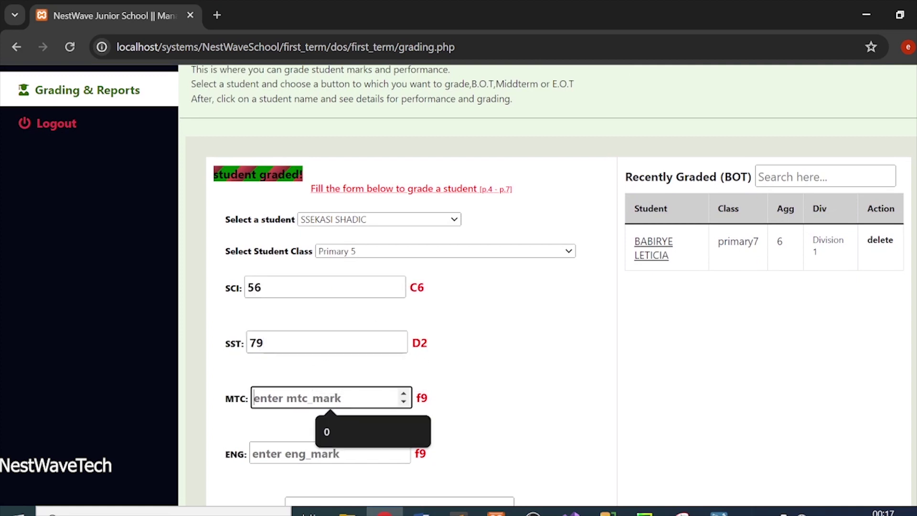
text(77)
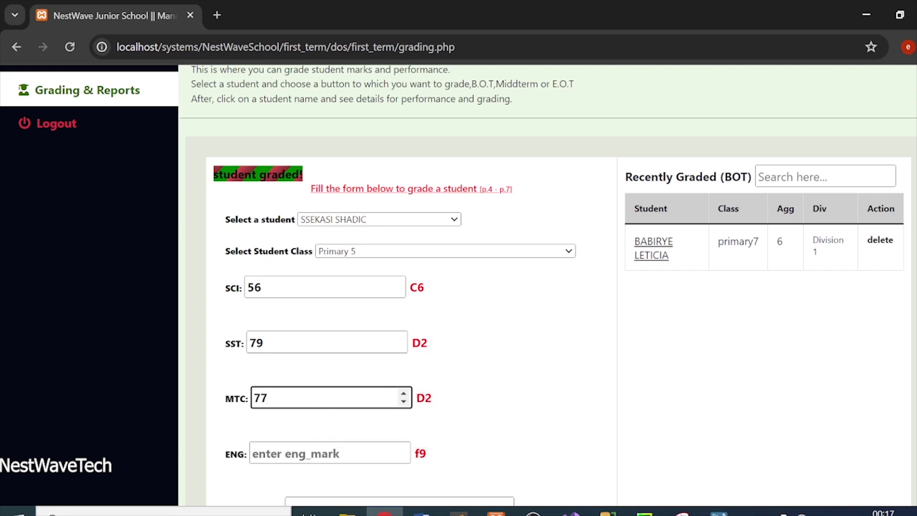
click(363, 453)
text(10)
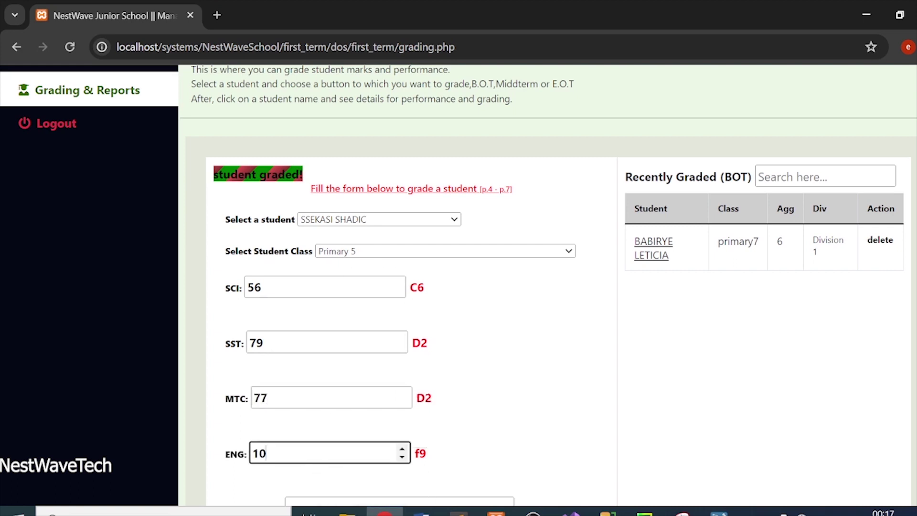
scroll(437, 250, down, 1)
scroll(467, 250, down, 1)
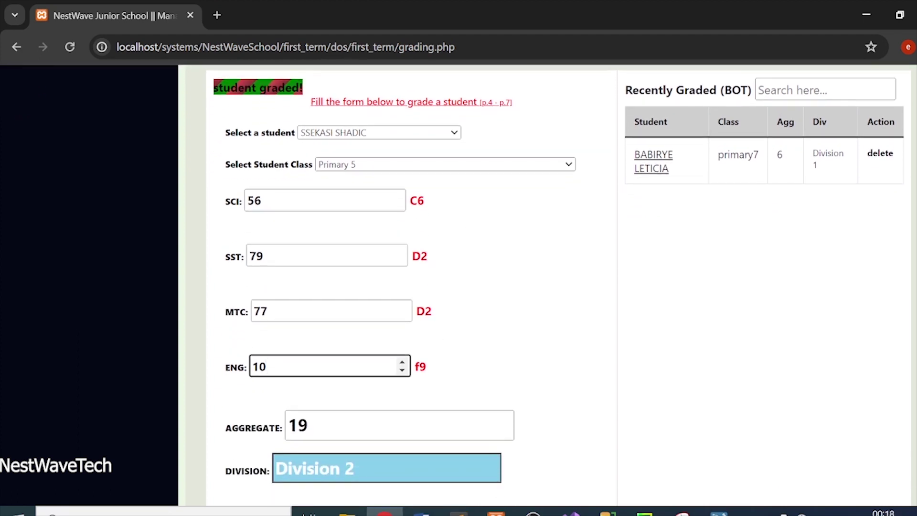
text(0)
scroll(415, 402, down, 4)
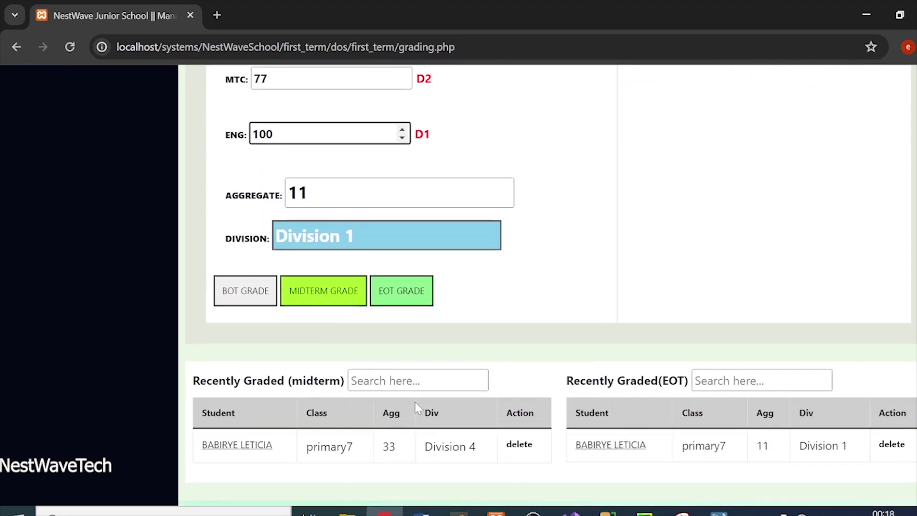
click(330, 293)
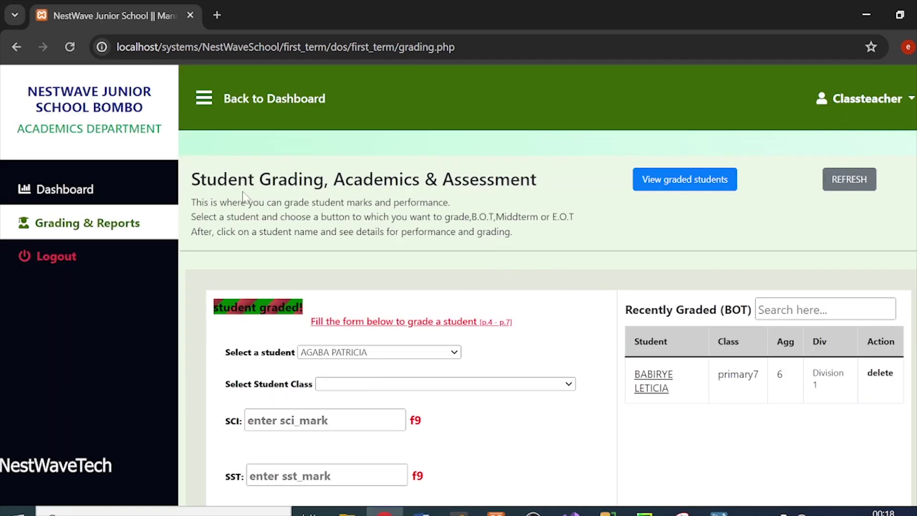
Check the Recently Graded (midterm) table for the primary5 entry at aggregate 11, Division 1.
scroll(593, 287, down, 8)
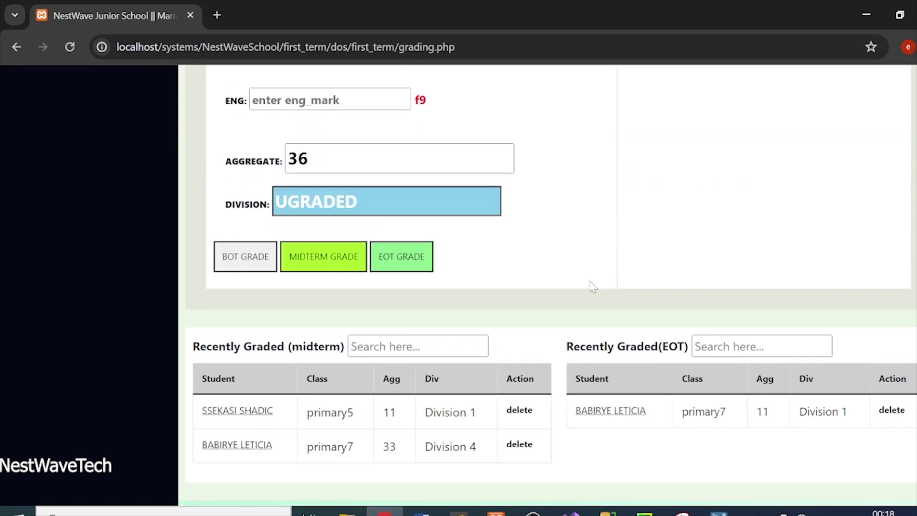
scroll(558, 217, up, 1)
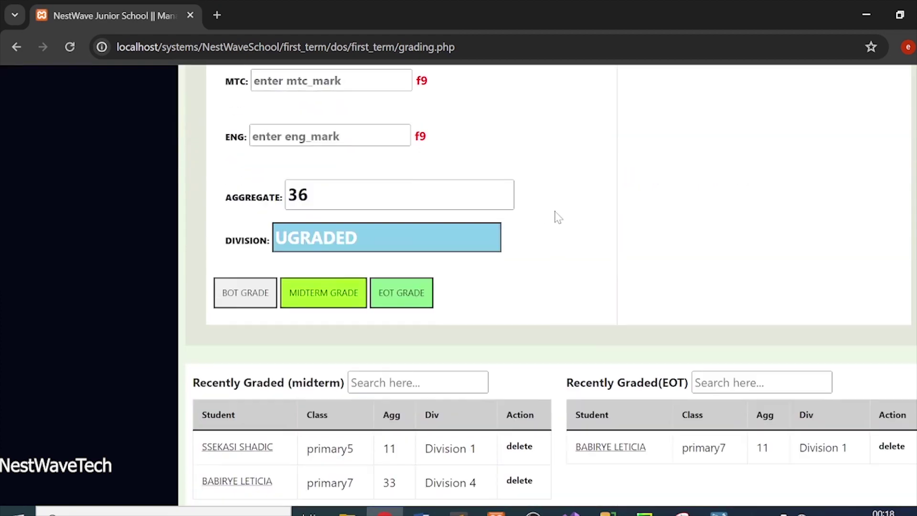
scroll(558, 217, up, 8)
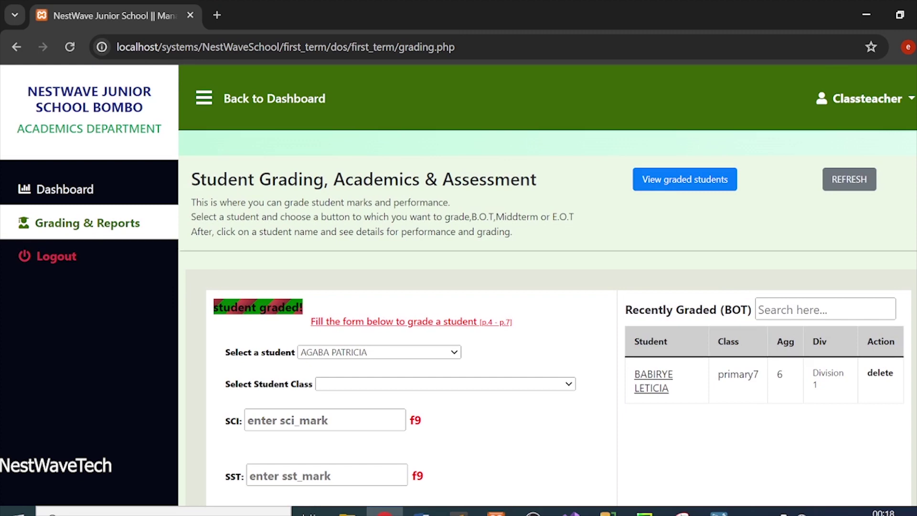
drag(224, 232, 532, 244)
scroll(739, 302, down, 10)
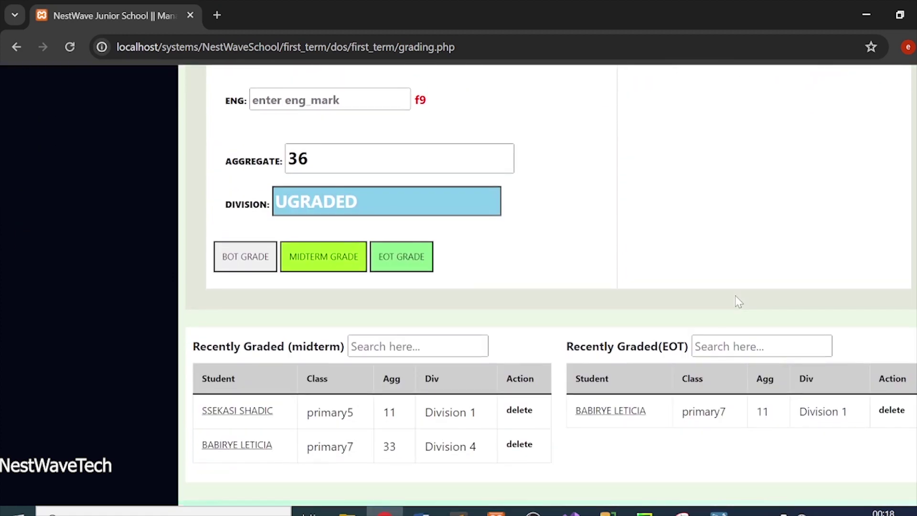
scroll(667, 225, up, 1)
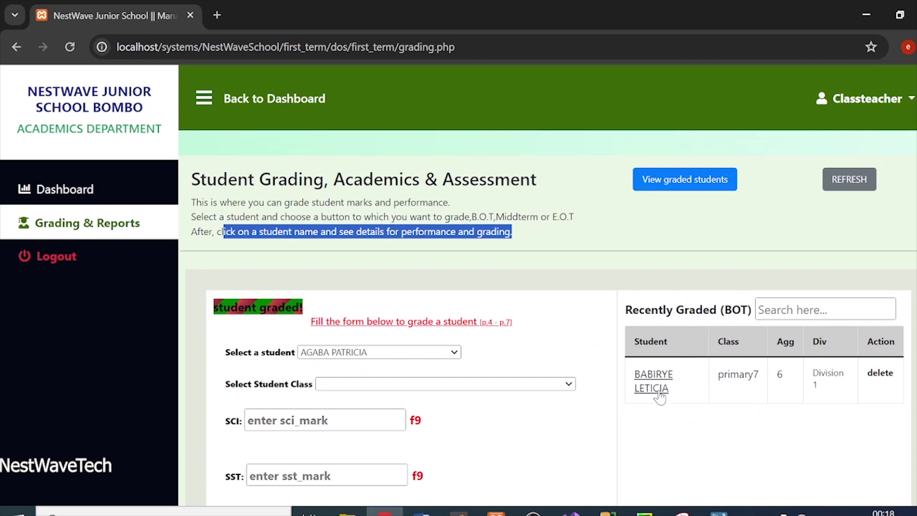
Review the primary7 student's profile (BOT aggregate 6, midterm 33), then go back.
click(656, 388)
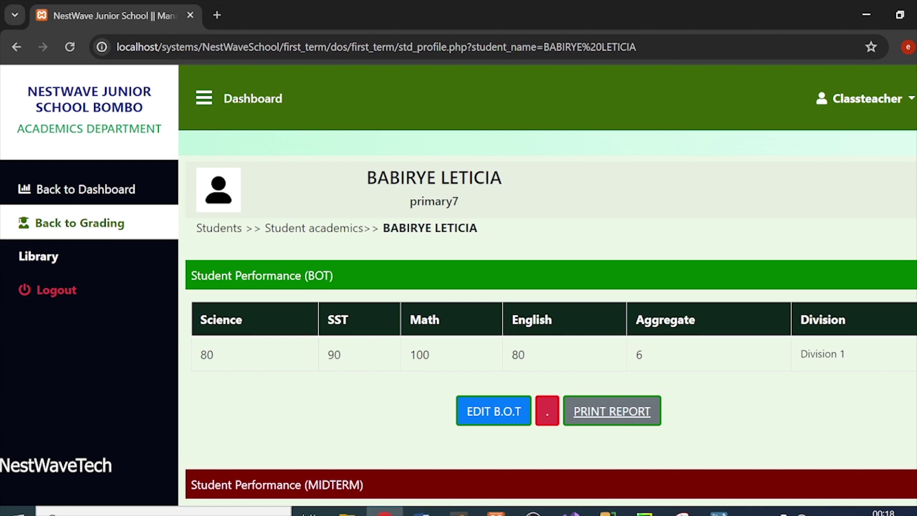
drag(282, 228, 325, 228)
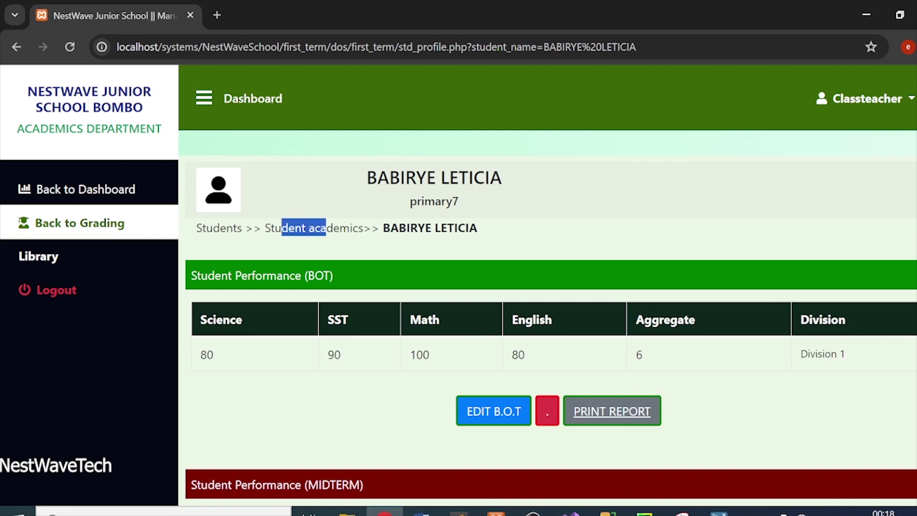
drag(391, 228, 500, 236)
scroll(655, 237, down, 3)
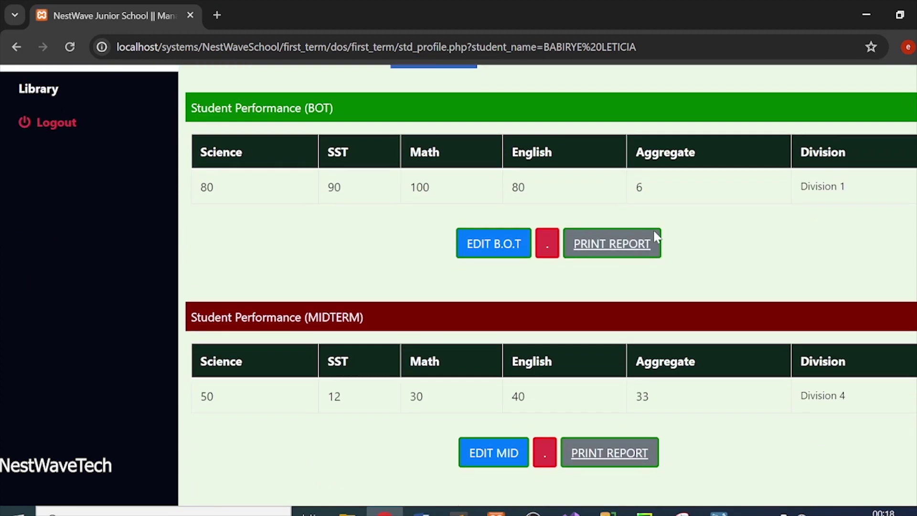
scroll(591, 203, up, 3)
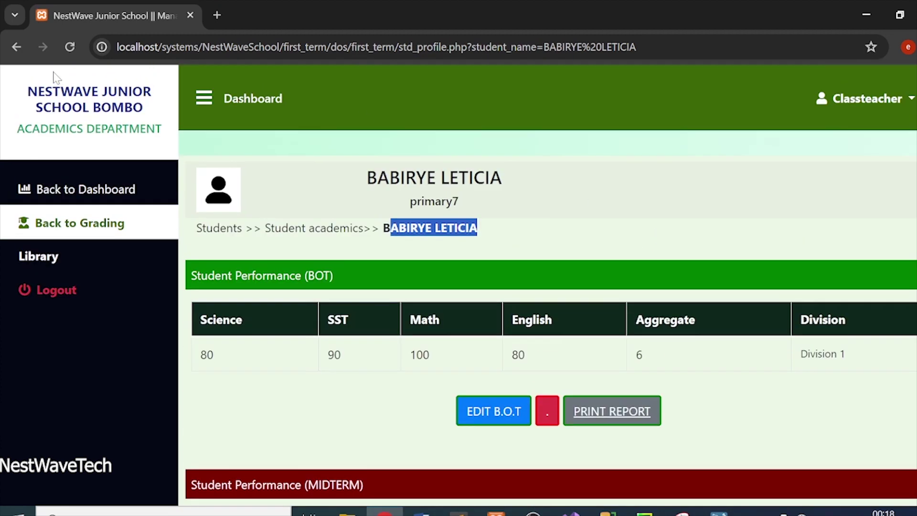
click(16, 47)
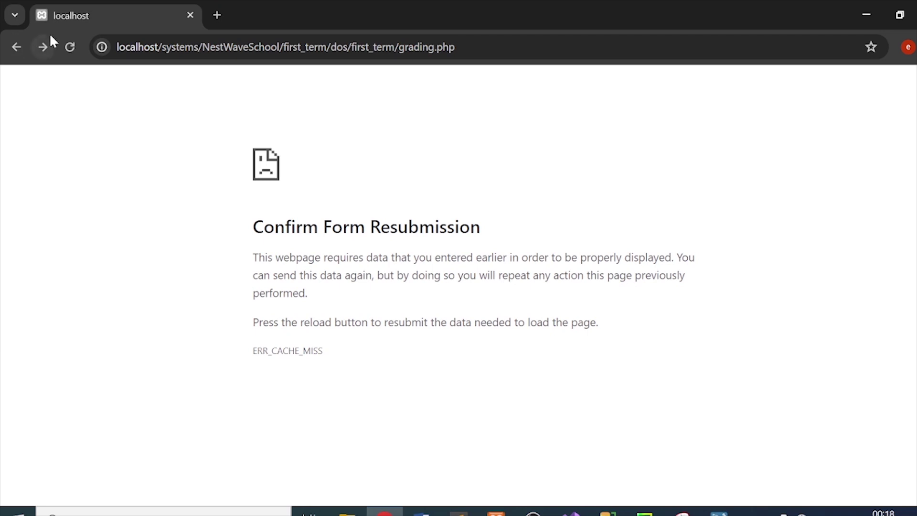
Reload grading.php from the address bar to clear the resubmission warning.
click(17, 47)
key(ctrl+l)
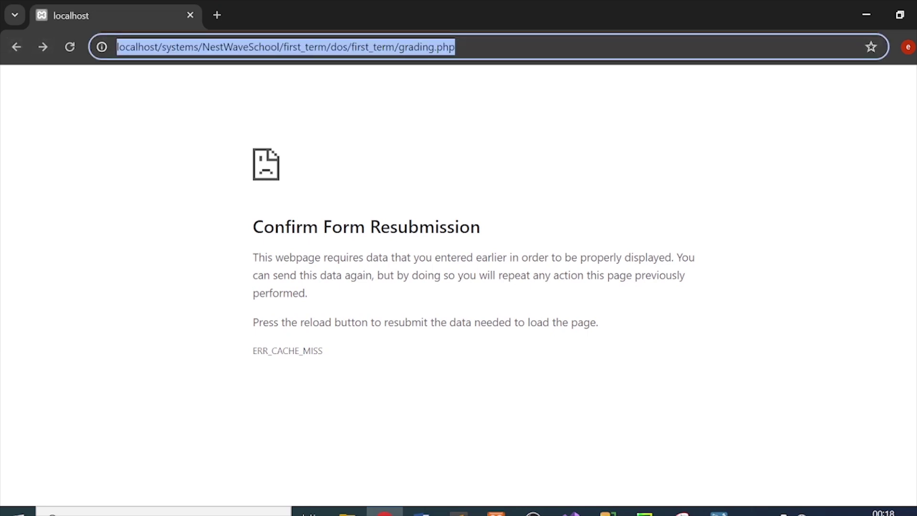
key(Return)
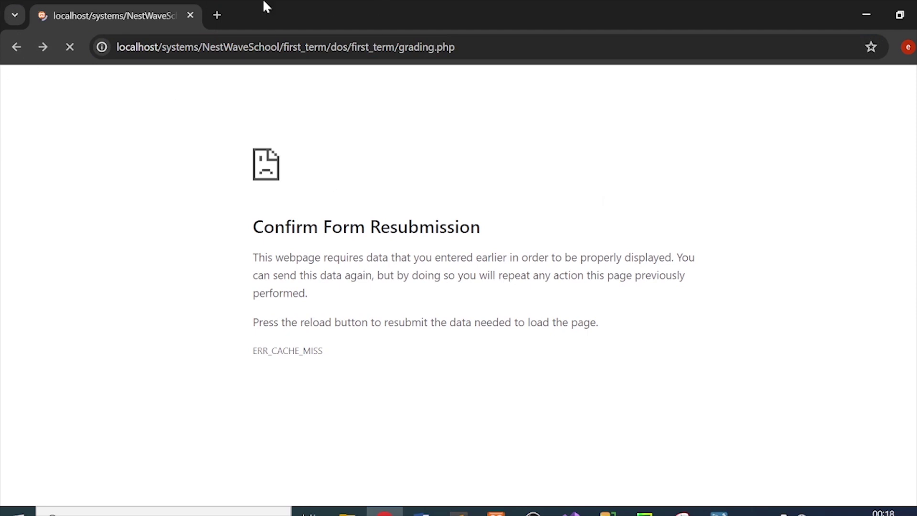
Duplicate the grading page into a second tab and return to the first tab.
right_click(159, 8)
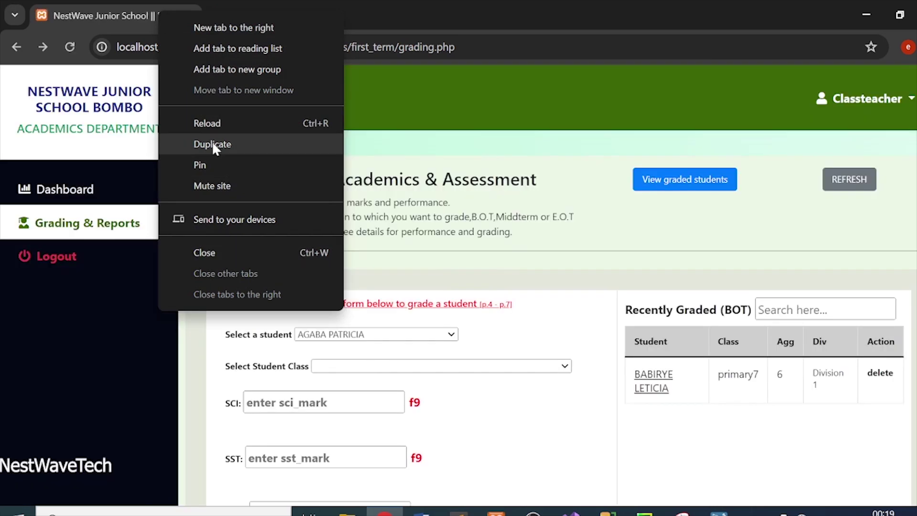
click(212, 144)
click(148, 10)
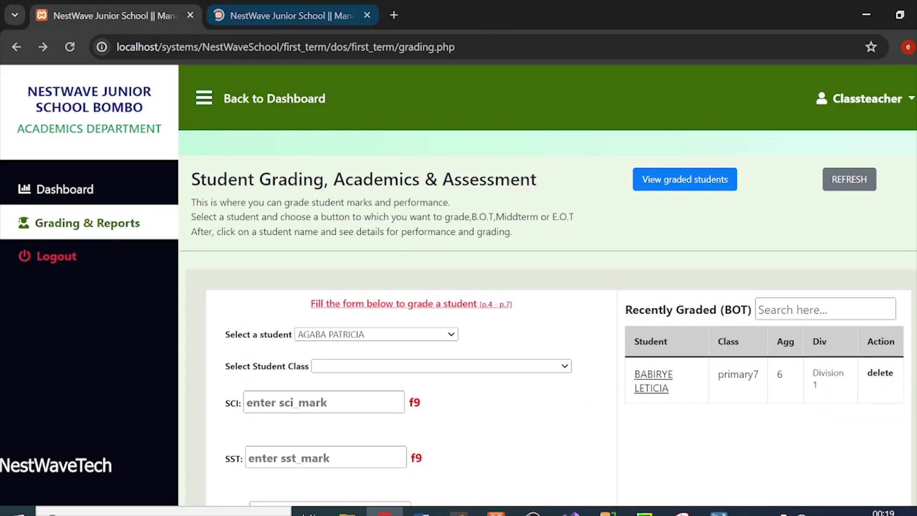
scroll(510, 294, down, 10)
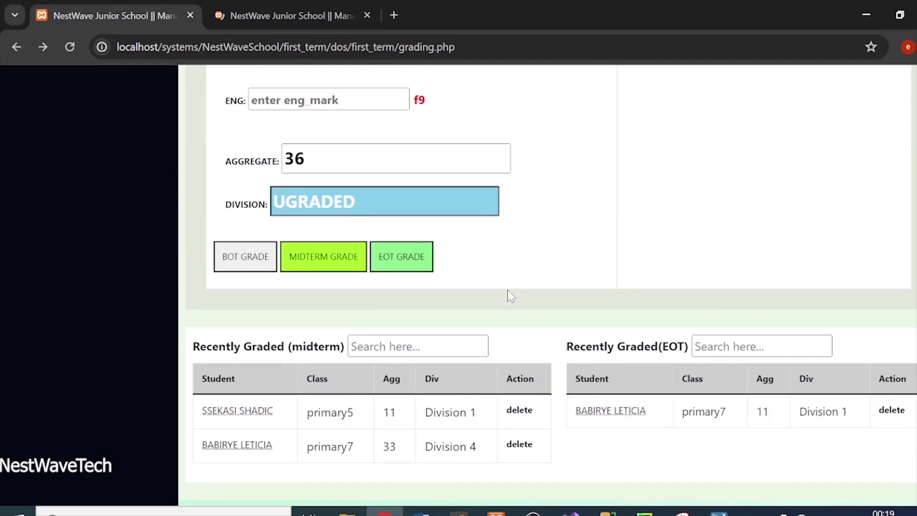
Open the Primary 5 student's profile, and the recently graded student's profile in the duplicate tab.
click(253, 412)
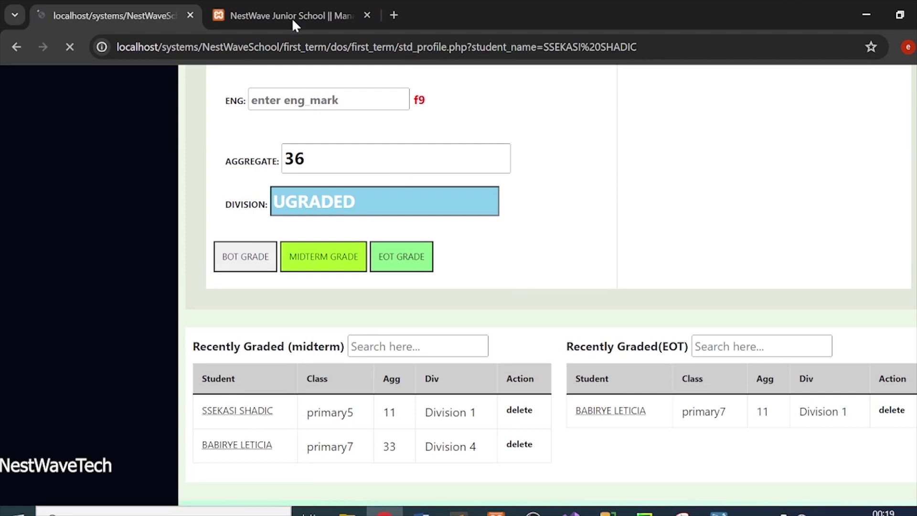
click(275, 15)
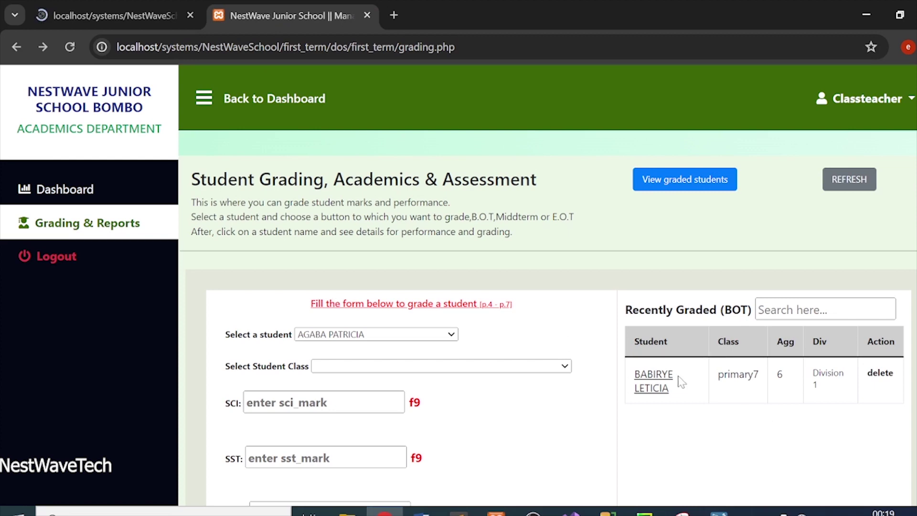
click(663, 378)
Review the Primary 5 profile: no BOT record, midterm aggregate 11, Division 1.
click(136, 14)
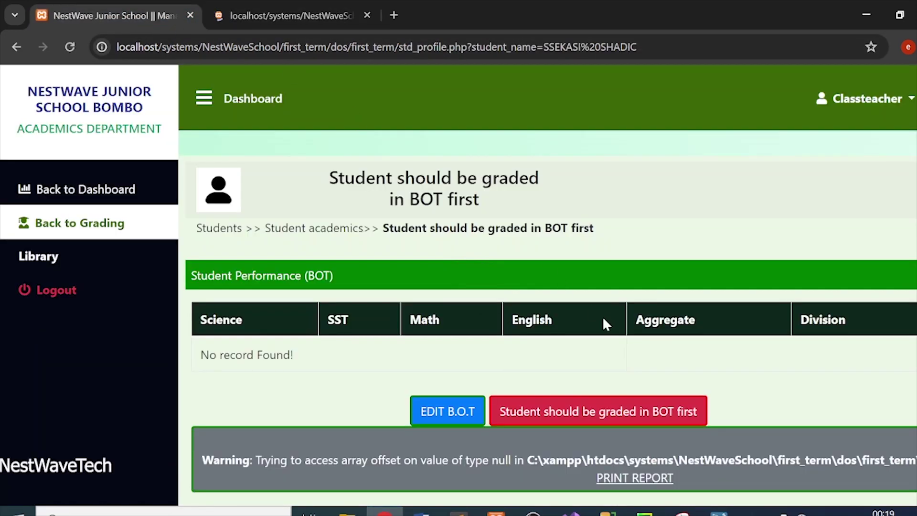
scroll(603, 316, down, 2)
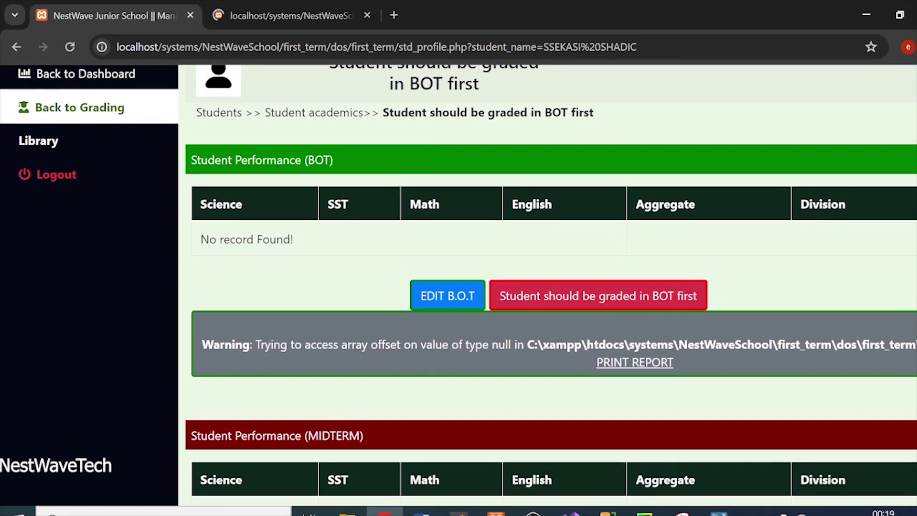
drag(383, 112, 606, 118)
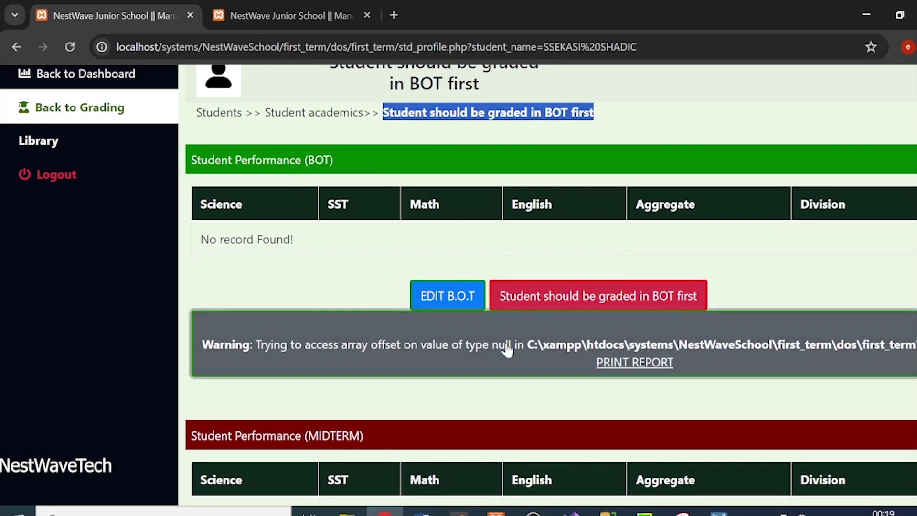
scroll(684, 358, down, 5)
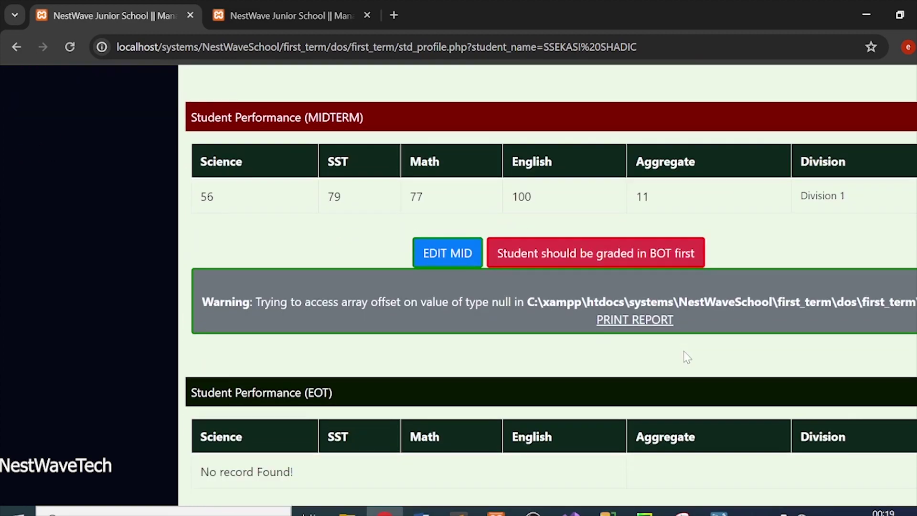
scroll(685, 358, down, 2)
scroll(686, 358, up, 7)
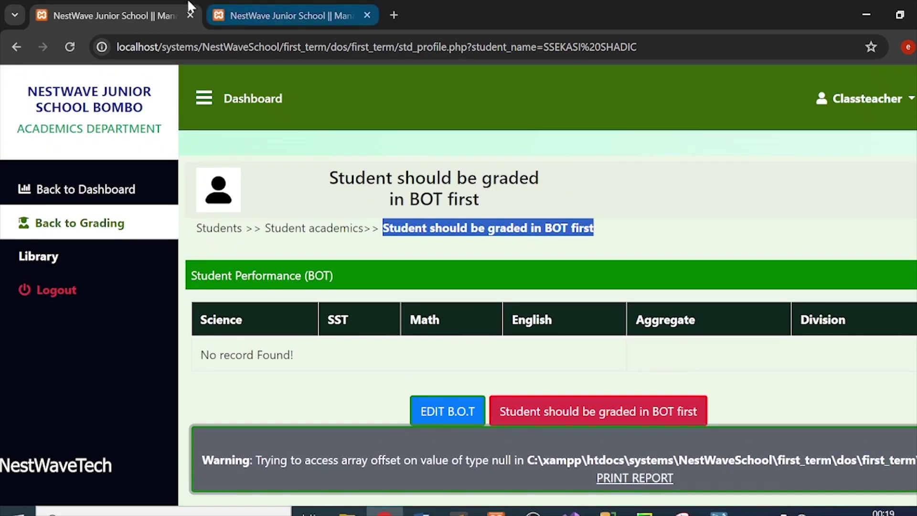
click(19, 47)
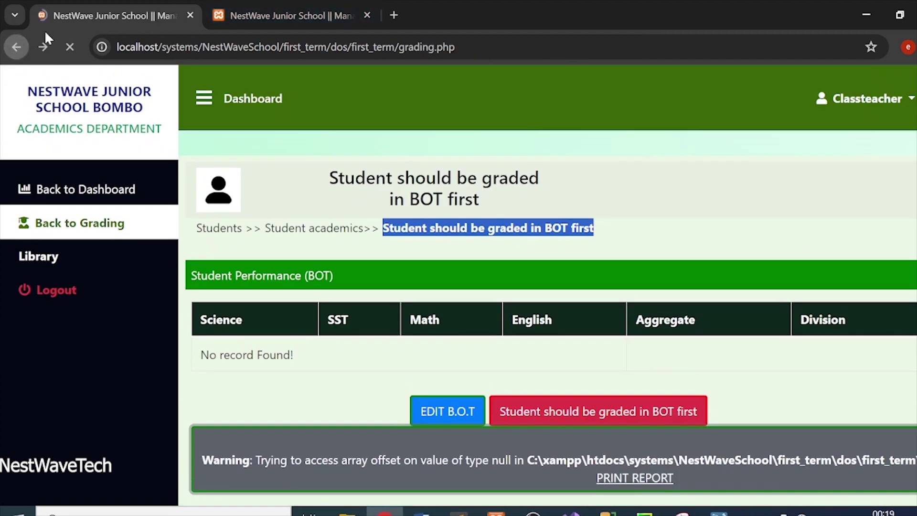
Review the primary7 profile's BOT aggregate 6 and new EOT record at aggregate 11, Division 1.
click(265, 12)
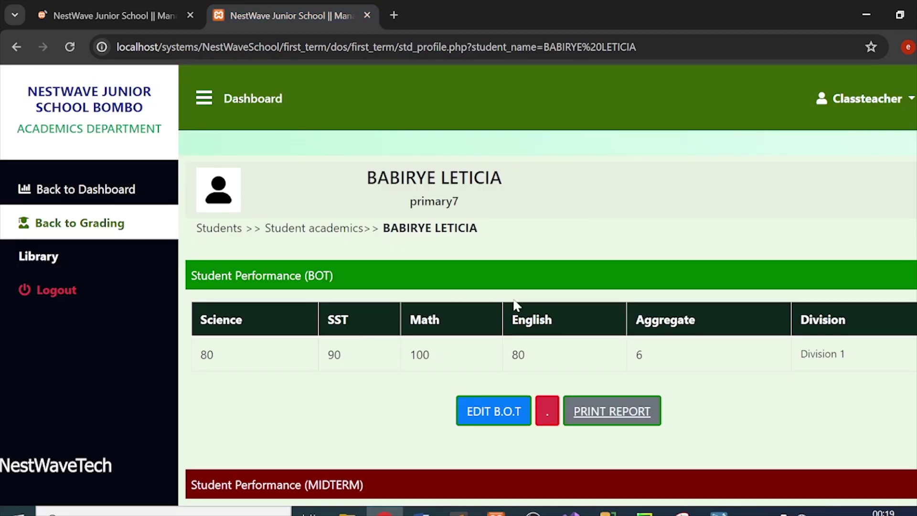
click(97, 7)
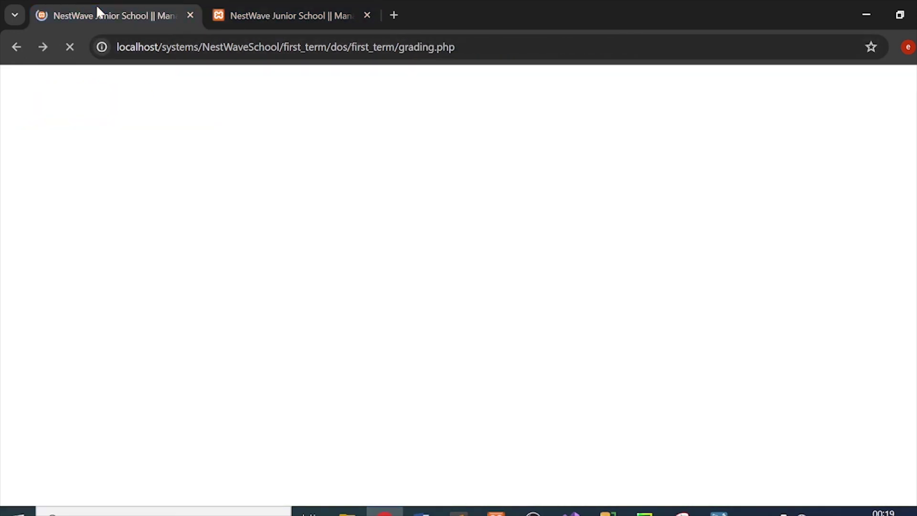
click(289, 10)
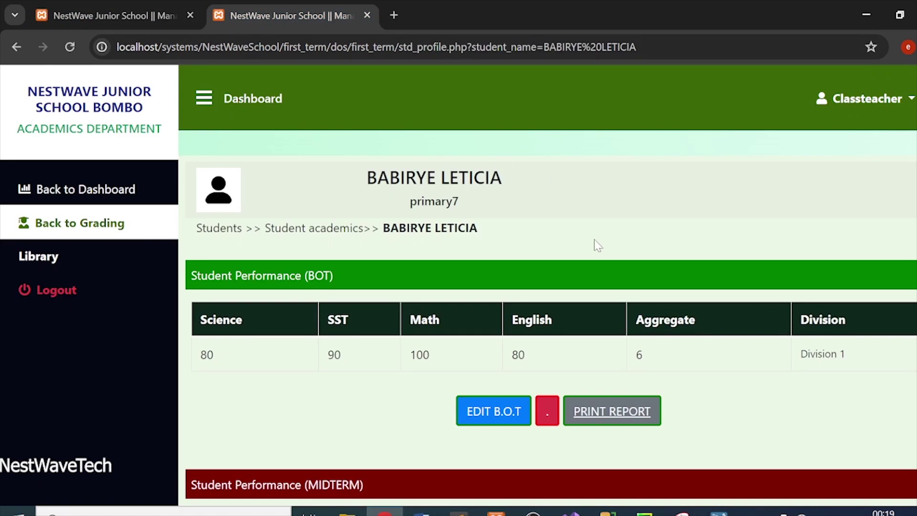
scroll(564, 271, down, 1)
scroll(568, 279, down, 1)
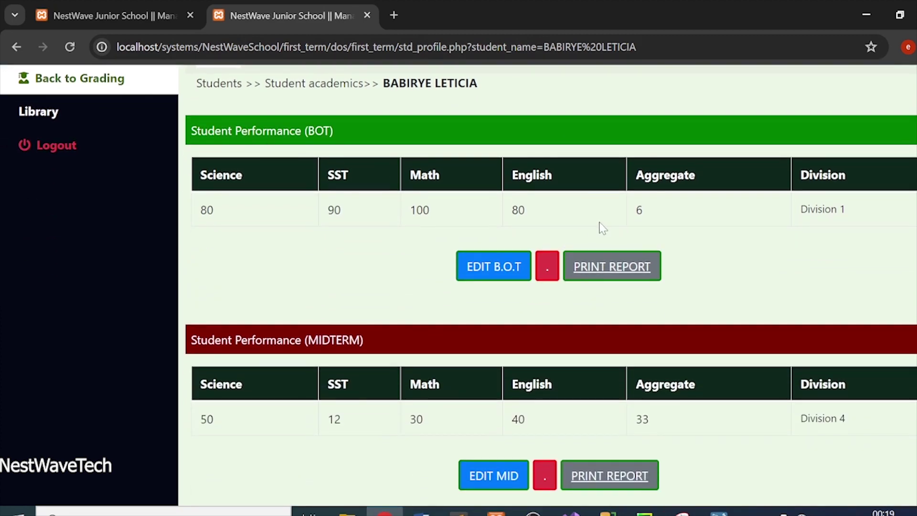
scroll(599, 227, up, 2)
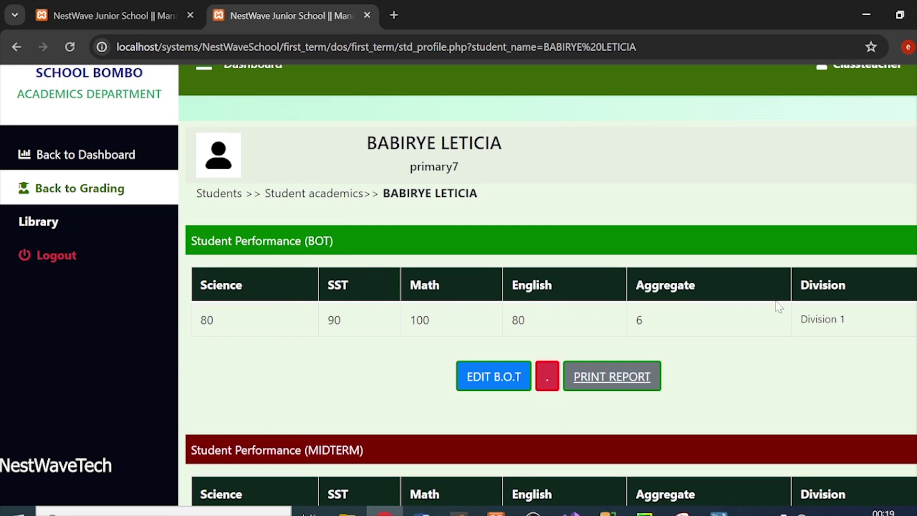
scroll(778, 307, down, 5)
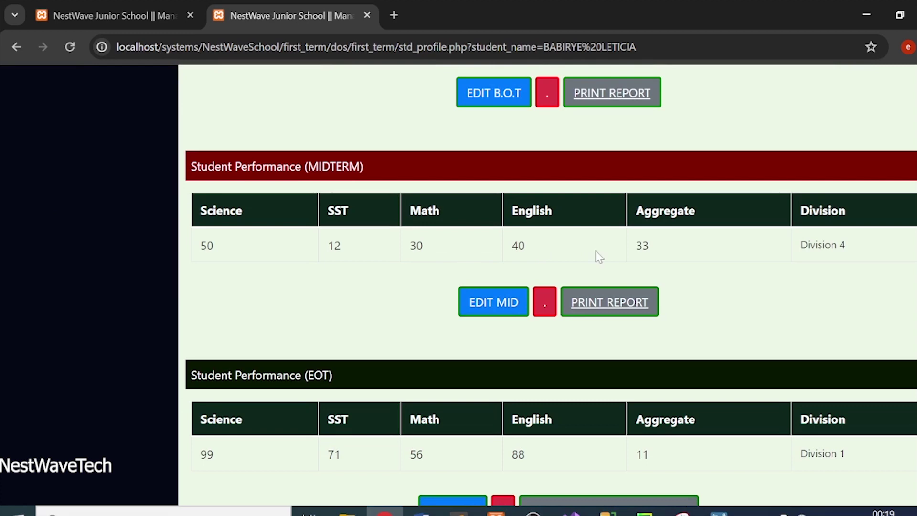
scroll(595, 251, up, 6)
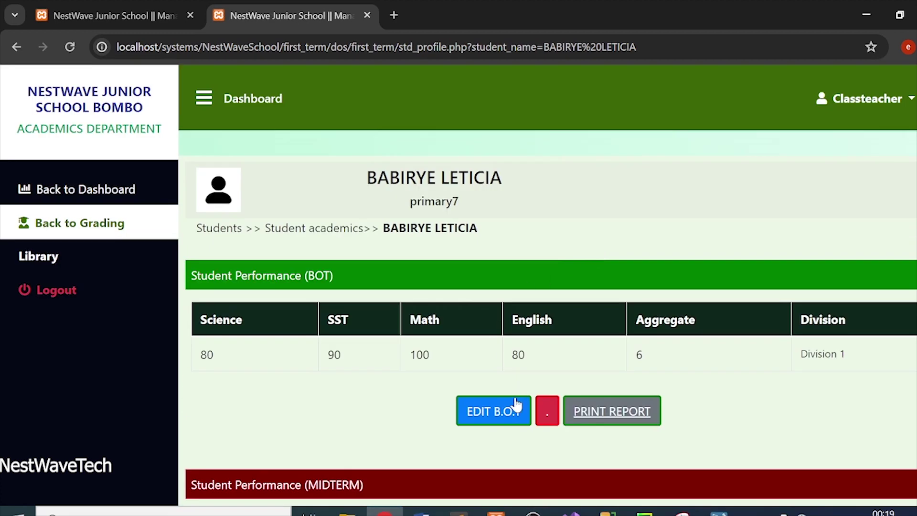
In the BOT marks editor, set SCI to 81, save, and acknowledge the 'details edited' alert.
click(517, 410)
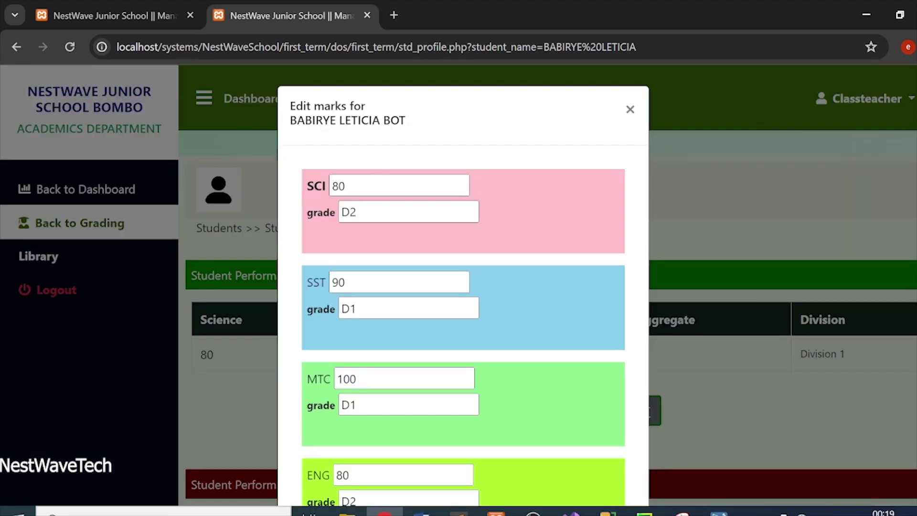
click(345, 186)
key(BackSpace)
text(9)
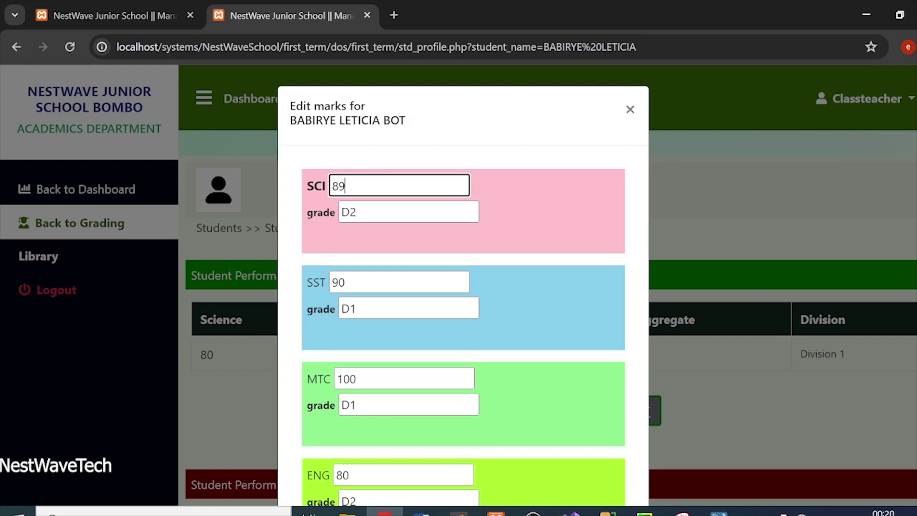
scroll(463, 286, down, 2)
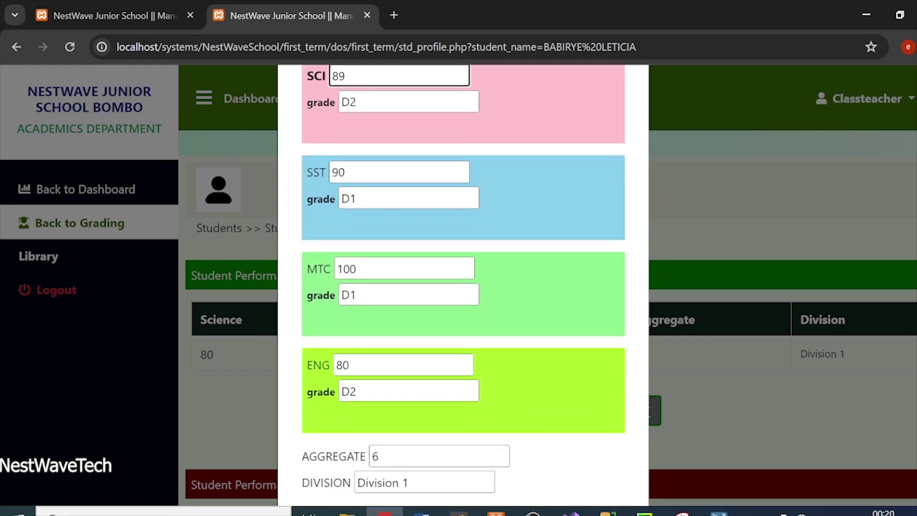
scroll(464, 287, up, 2)
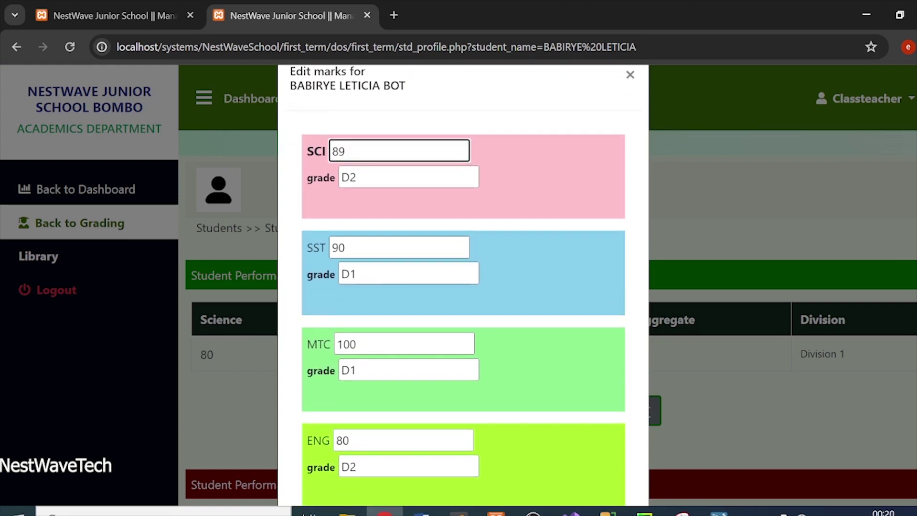
text(1)
scroll(464, 286, down, 4)
click(475, 397)
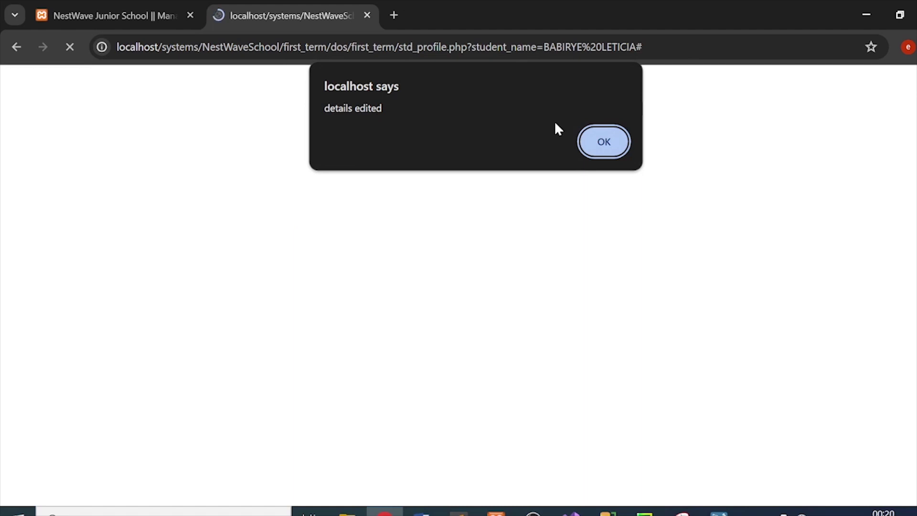
click(604, 143)
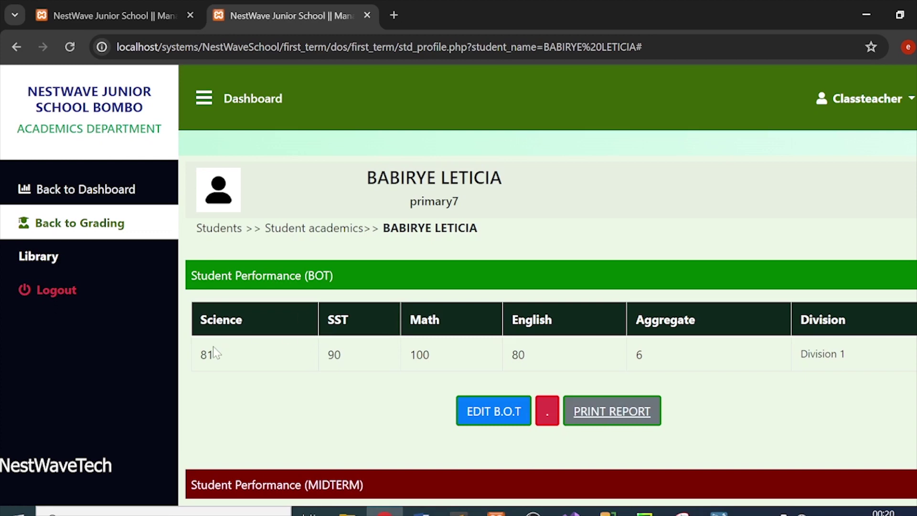
scroll(608, 348, down, 5)
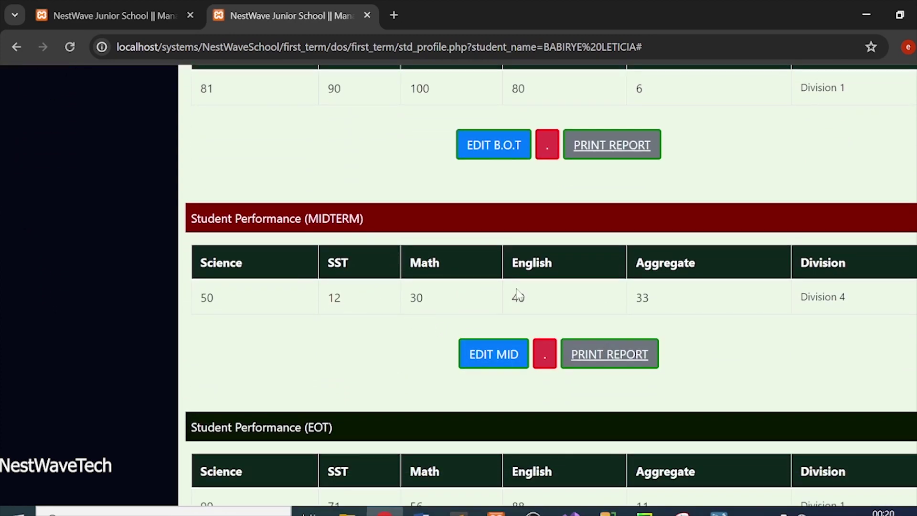
In the midterm marks editor, set SCI to 58 (grade C6, aggregate 32) and save.
click(497, 356)
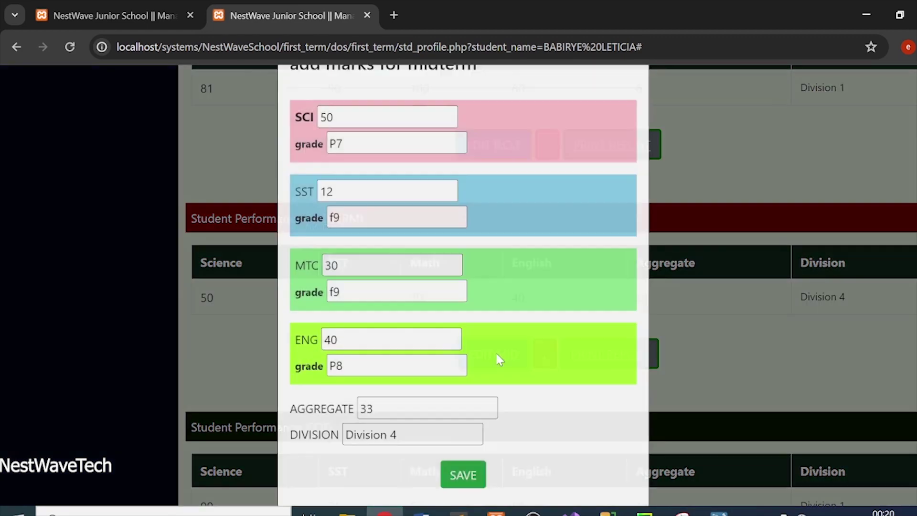
click(340, 165)
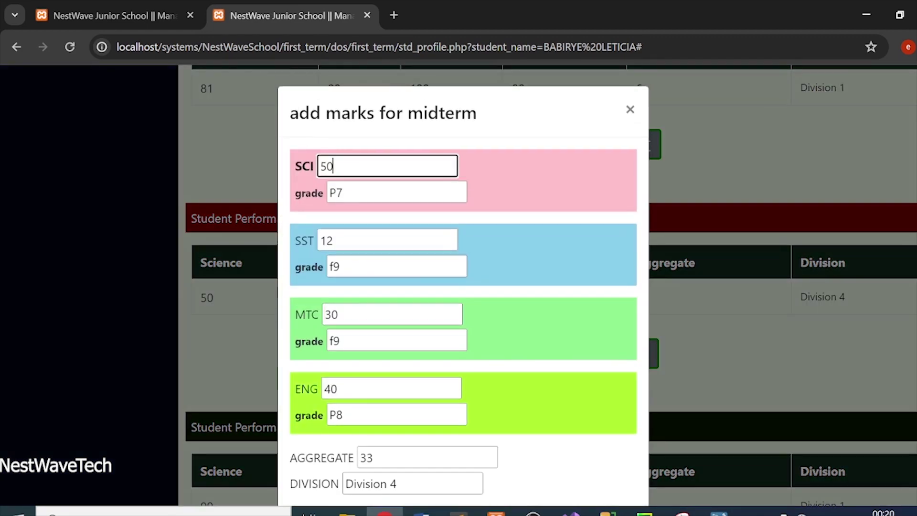
key(BackSpace)
text(1)
key(BackSpace)
text(4)
key(BackSpace)
text(7)
key(BackSpace)
text(9)
key(BackSpace)
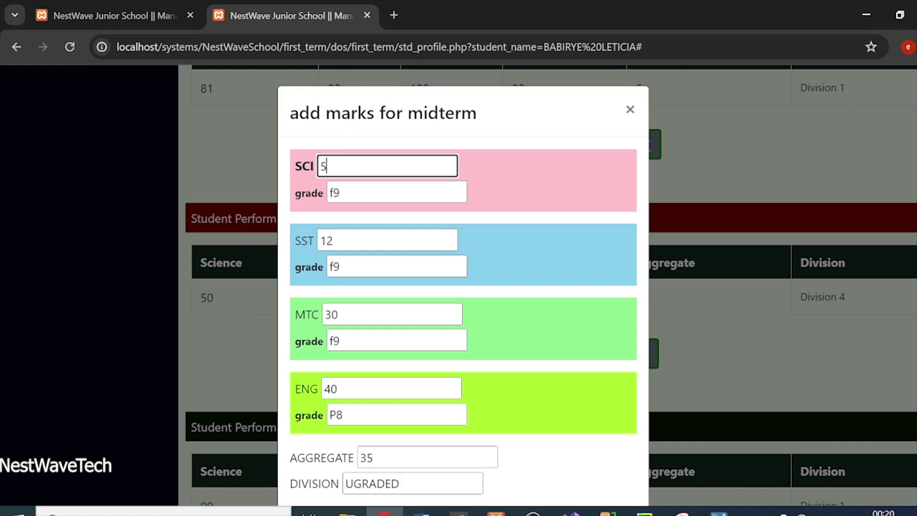
text(8)
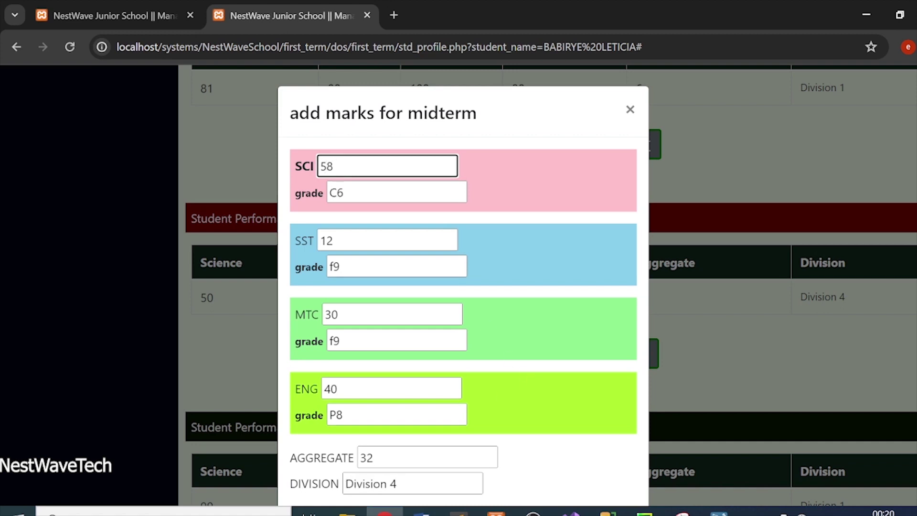
scroll(522, 373, down, 3)
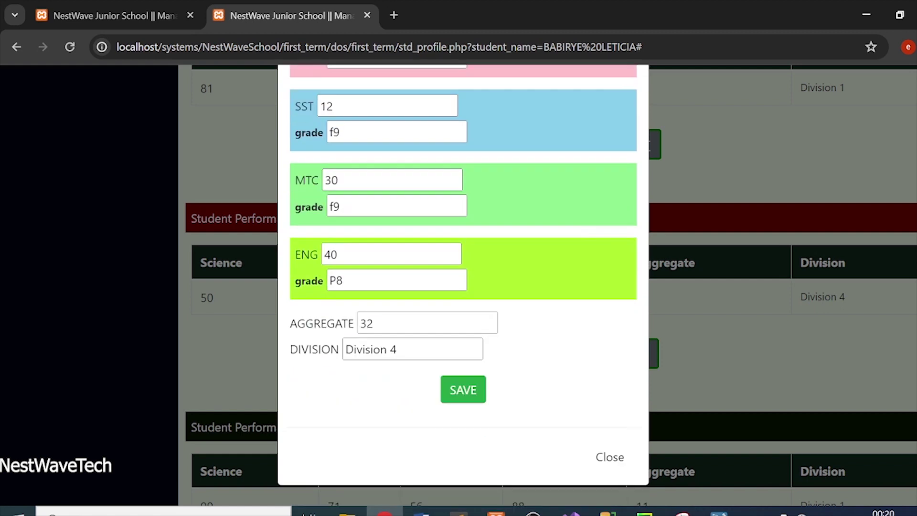
click(470, 391)
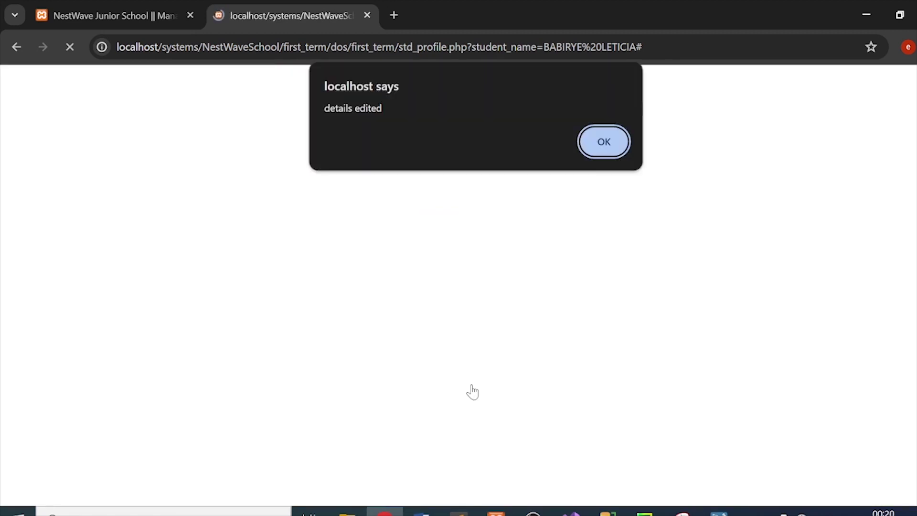
Acknowledge the 'details edited' alert and check the MIDTERM table shows Science 58, aggregate 32.
click(611, 141)
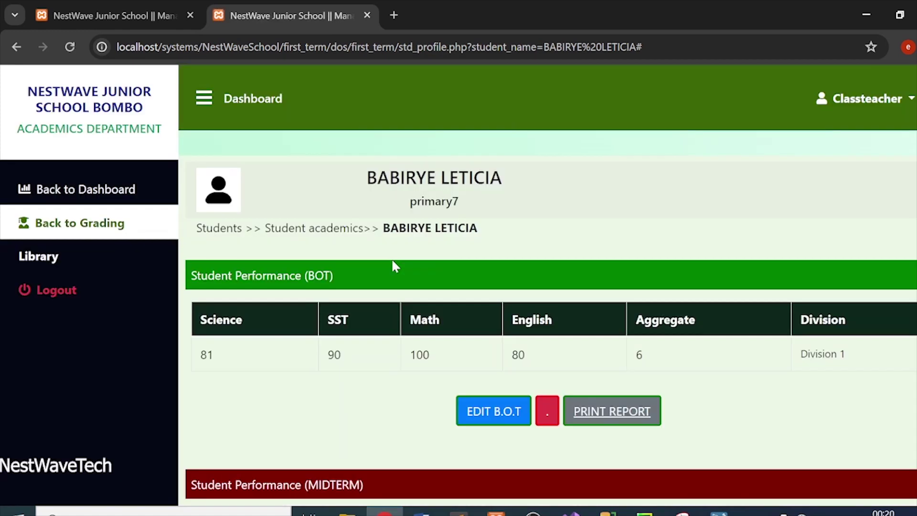
scroll(392, 266, down, 8)
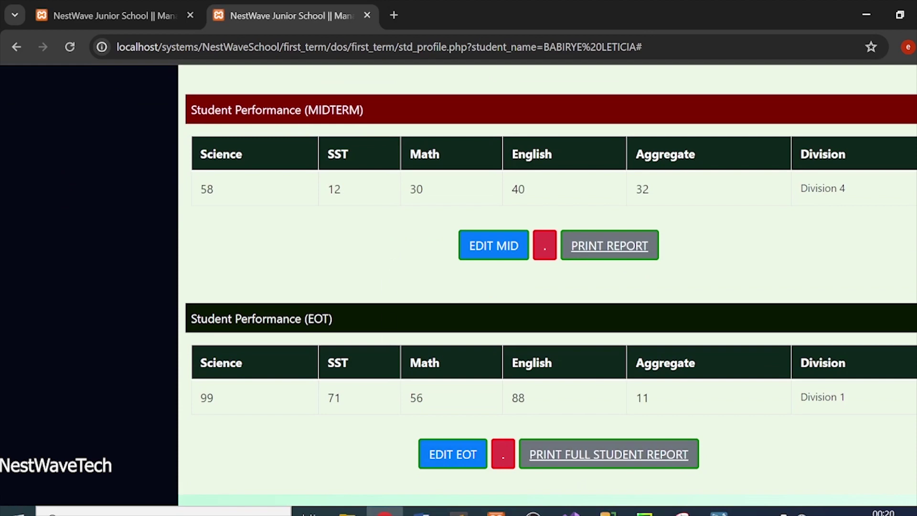
scroll(610, 287, up, 8)
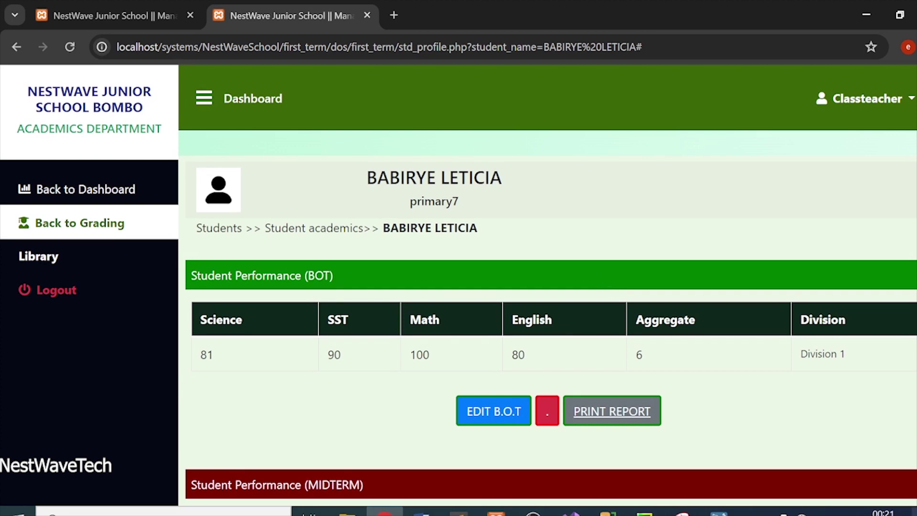
click(598, 413)
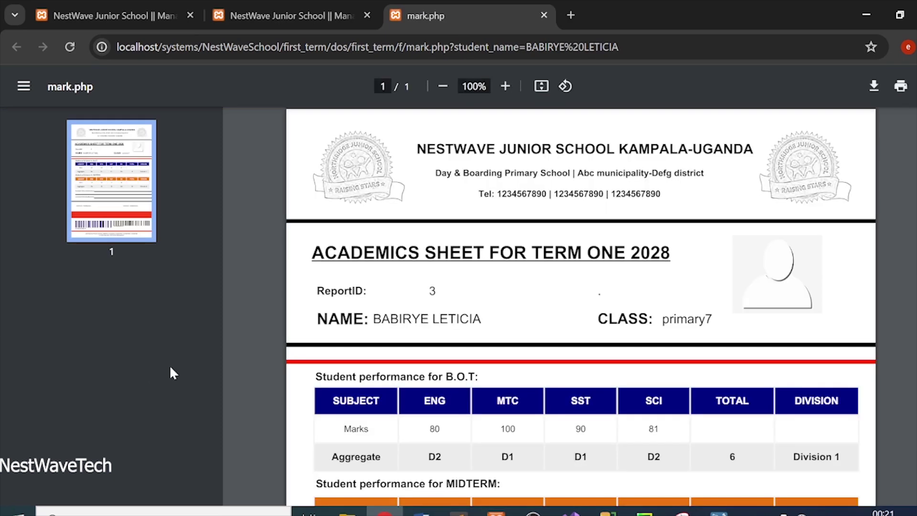
scroll(454, 304, down, 5)
scroll(454, 304, down, 4)
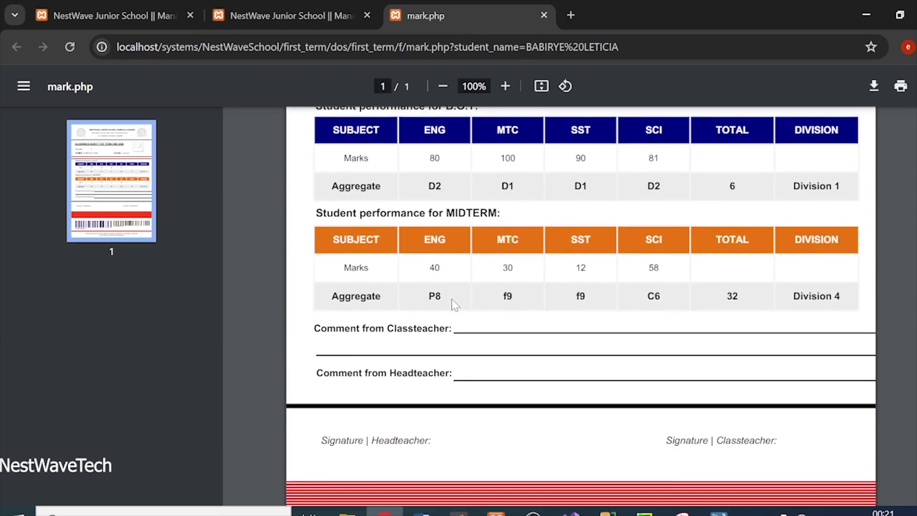
scroll(454, 304, up, 7)
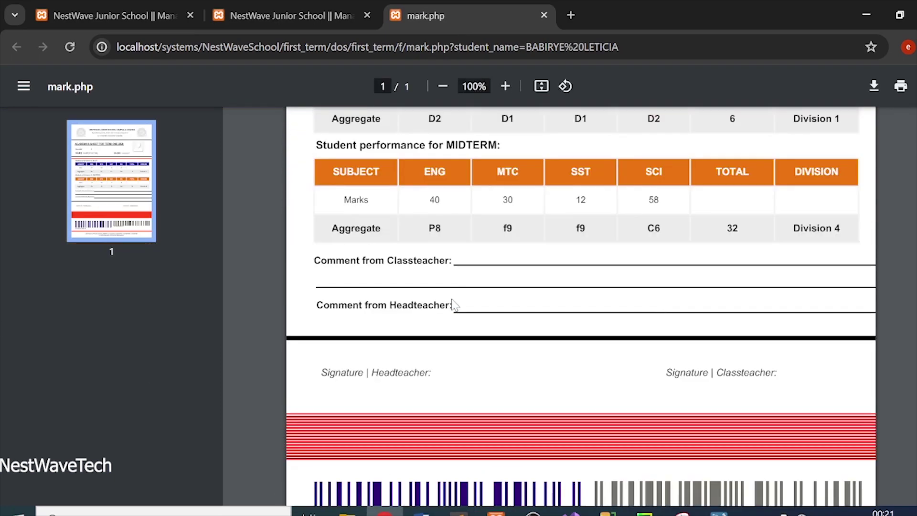
scroll(453, 304, up, 1)
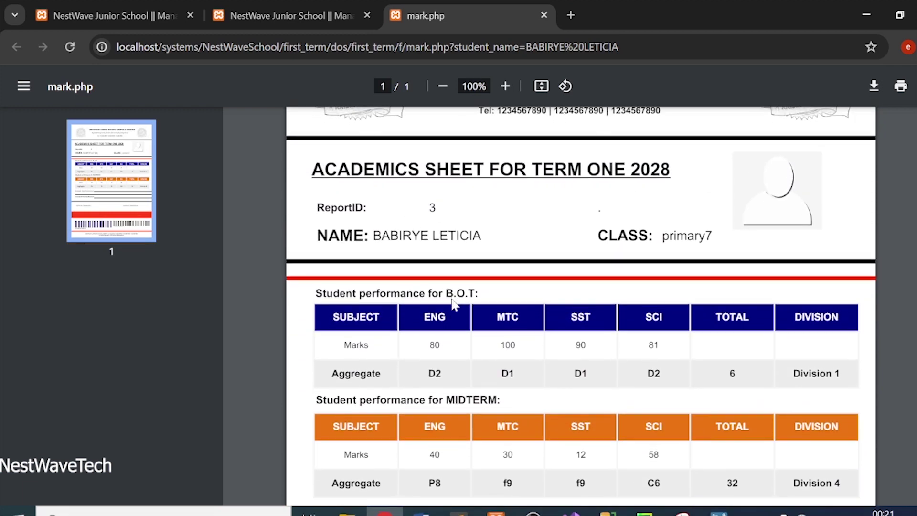
scroll(454, 304, down, 3)
scroll(454, 304, up, 1)
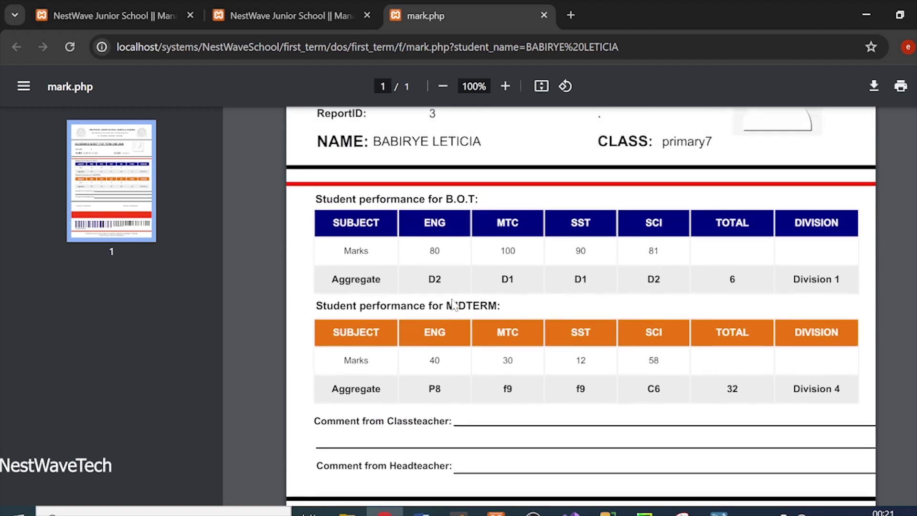
scroll(453, 304, down, 6)
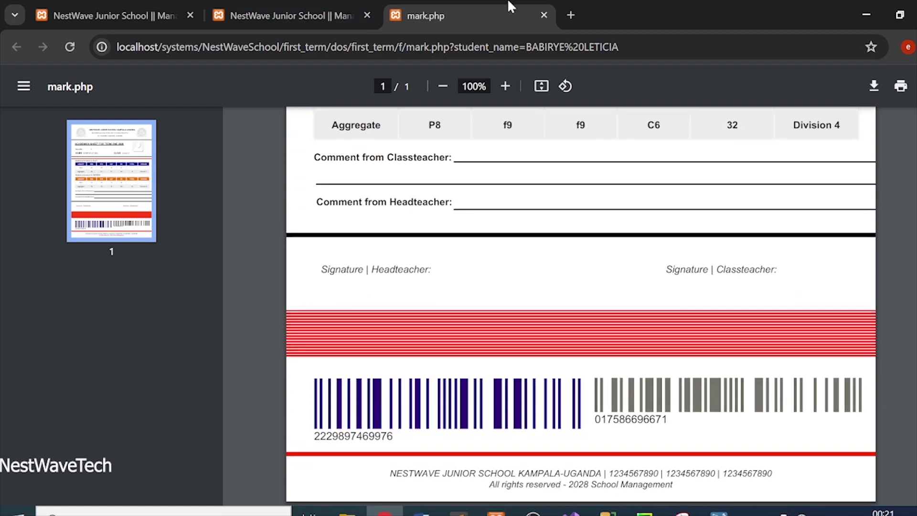
click(874, 85)
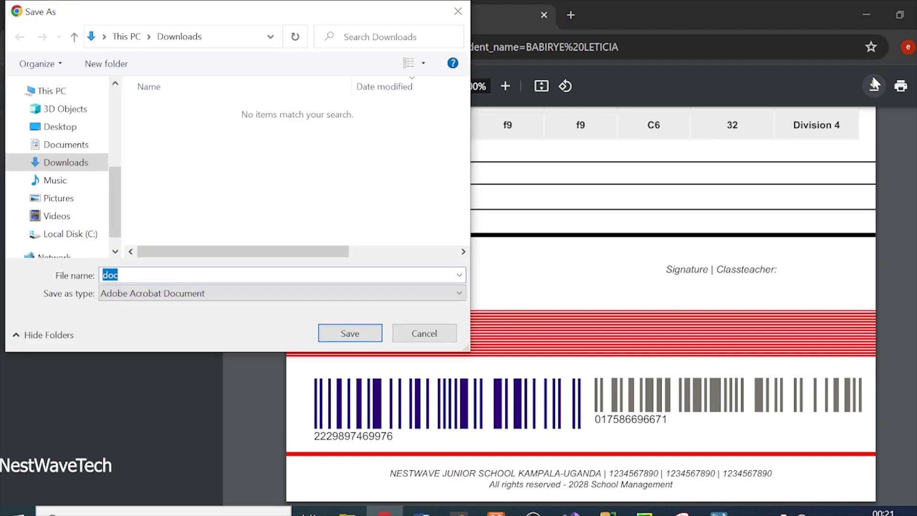
click(459, 10)
scroll(544, 242, up, 10)
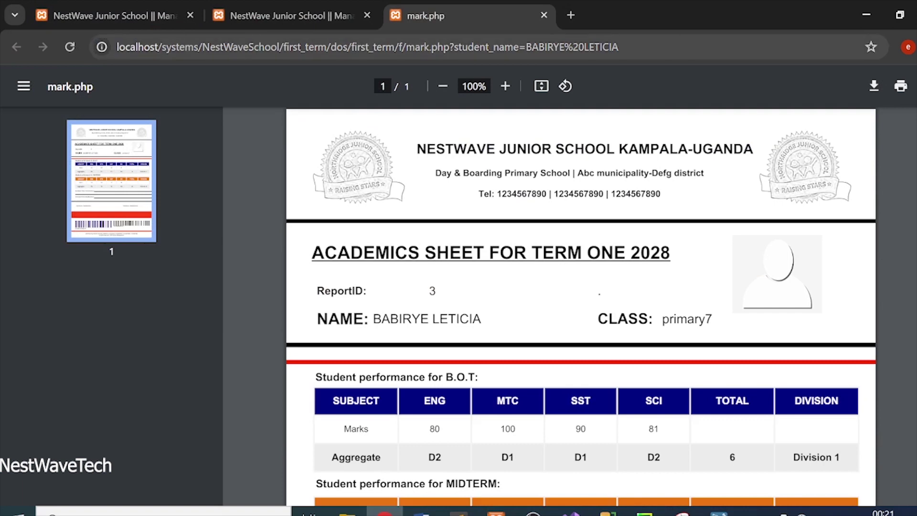
scroll(634, 216, down, 9)
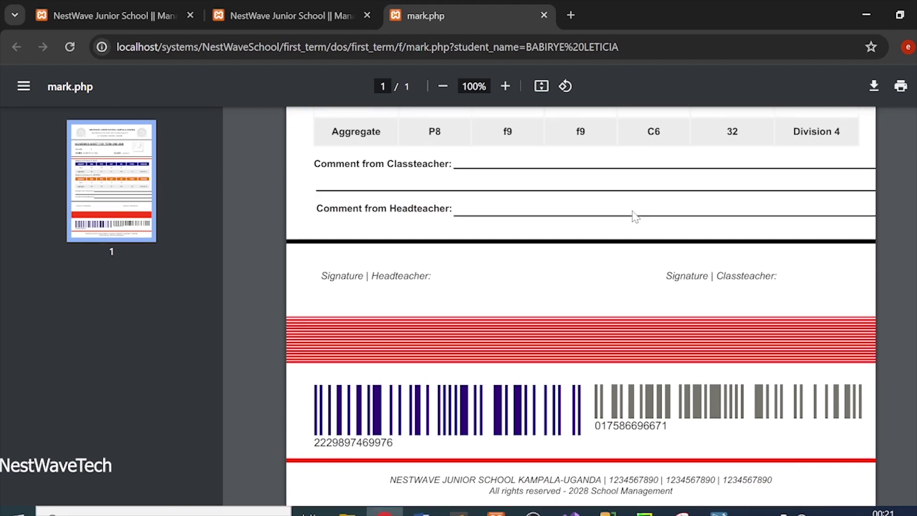
scroll(635, 216, up, 9)
scroll(634, 211, down, 1)
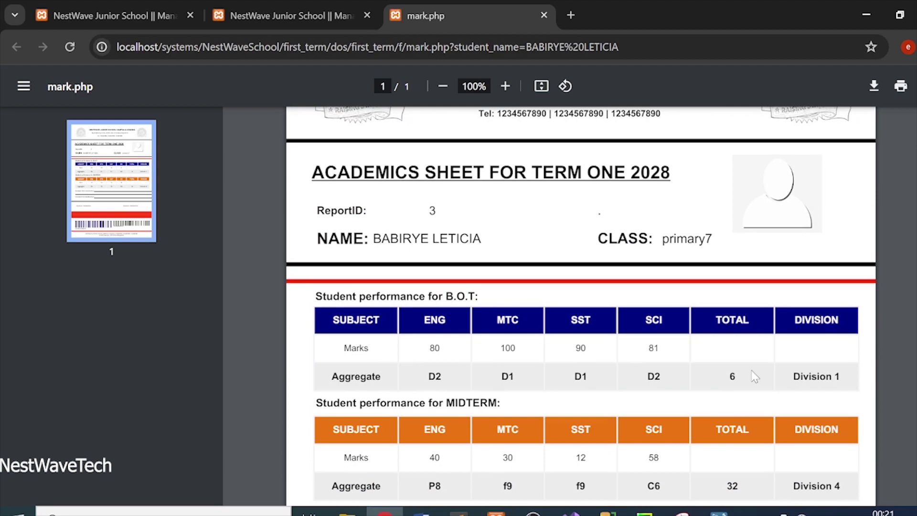
scroll(752, 375, down, 7)
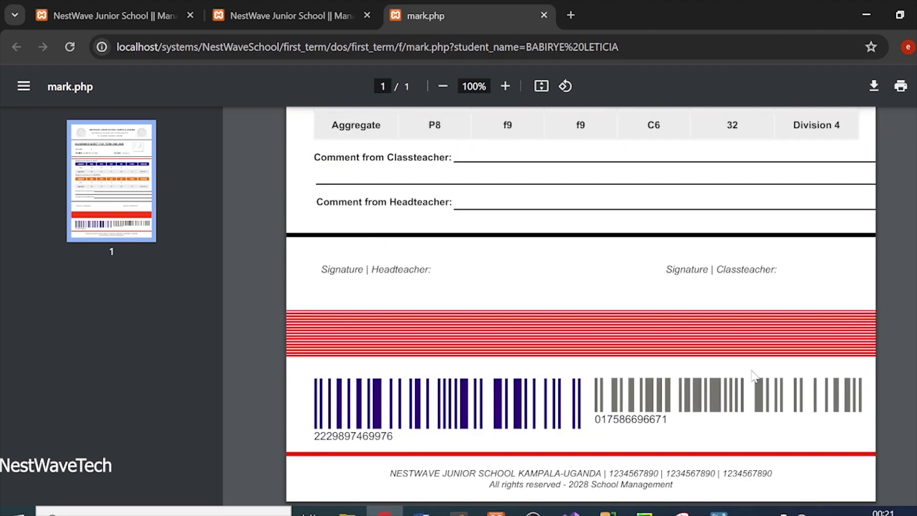
Print the full student report from the student's profile page.
click(277, 18)
scroll(583, 298, down, 8)
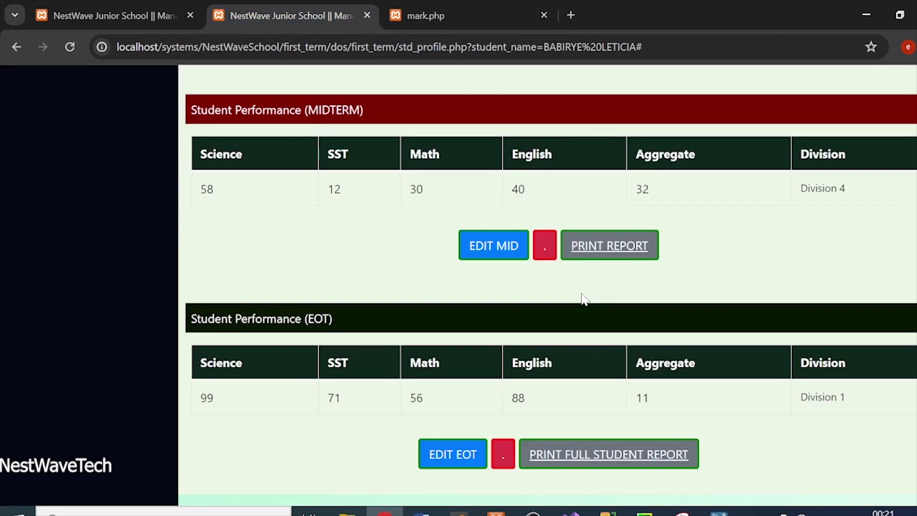
click(550, 461)
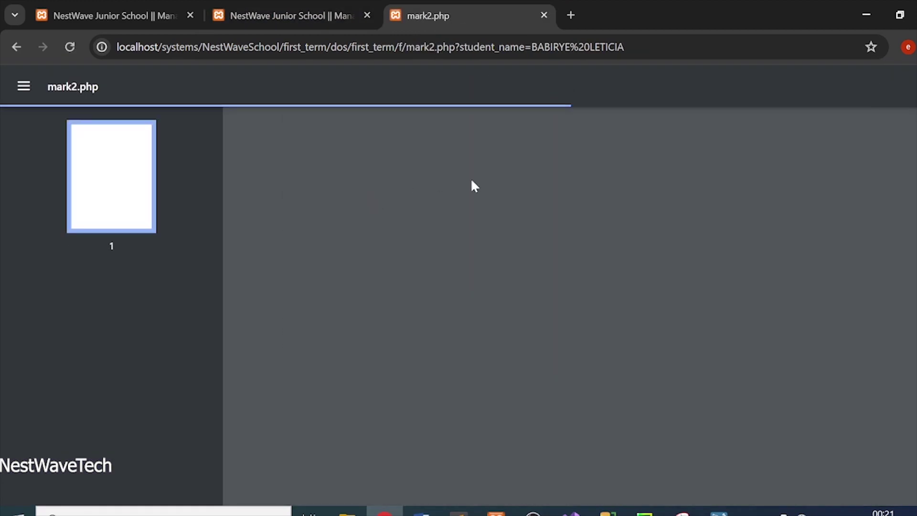
Review the mark2.php report sheet, selecting the school footer and class teacher comment text.
scroll(580, 305, down, 15)
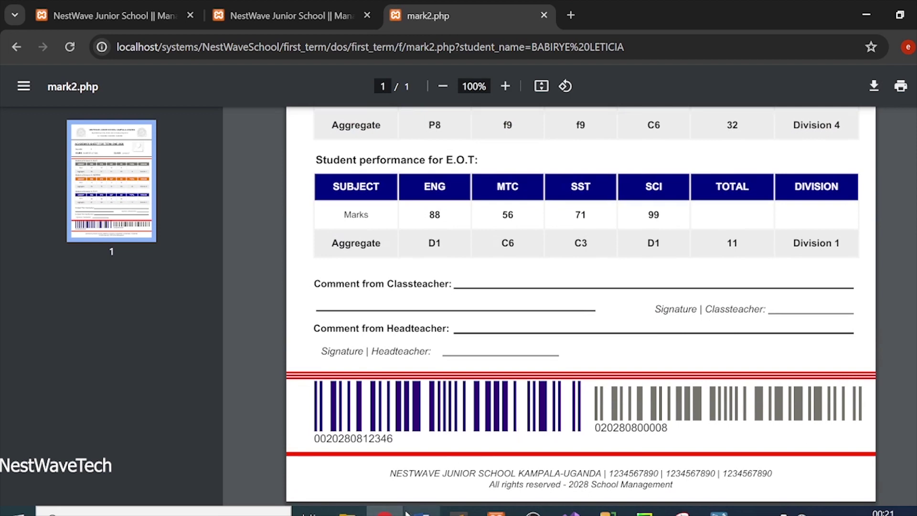
drag(421, 473, 732, 474)
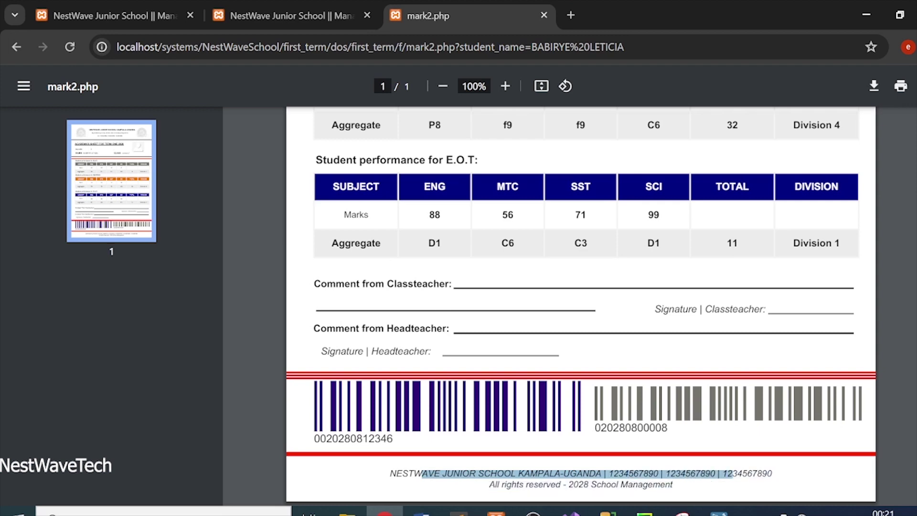
drag(344, 283, 451, 284)
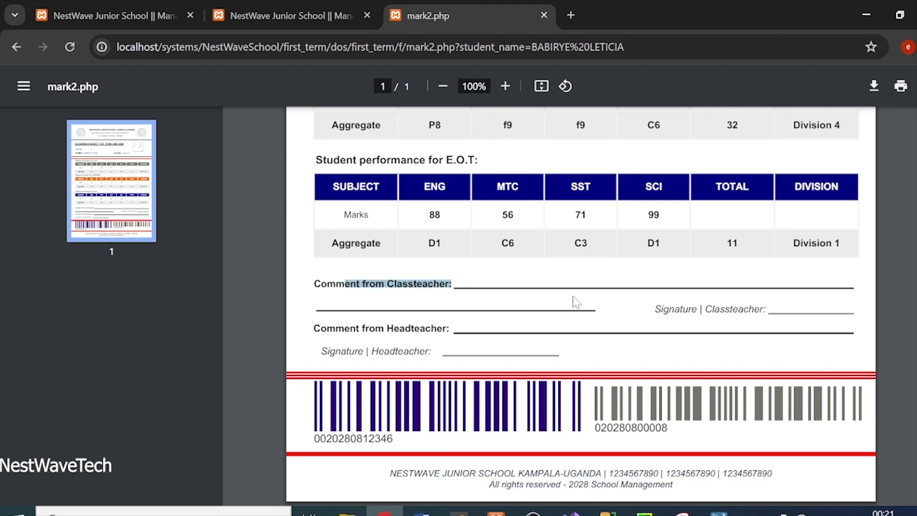
scroll(572, 296, up, 10)
Submit MIDTERM GRADE and refresh the grading page, then check the recently graded tables.
click(288, 15)
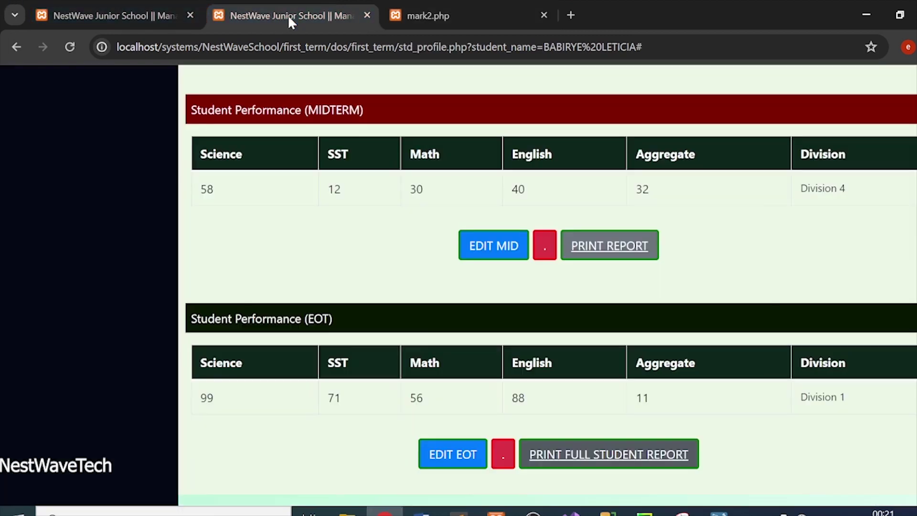
click(130, 11)
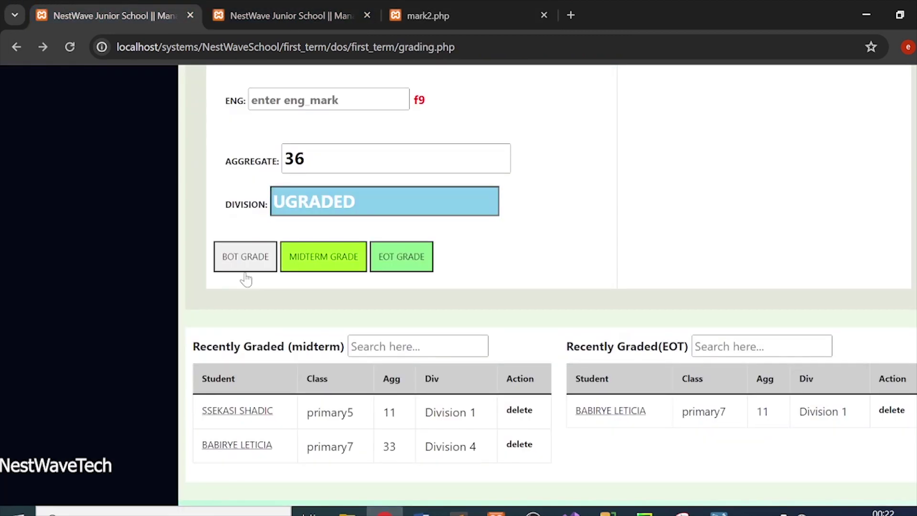
click(354, 273)
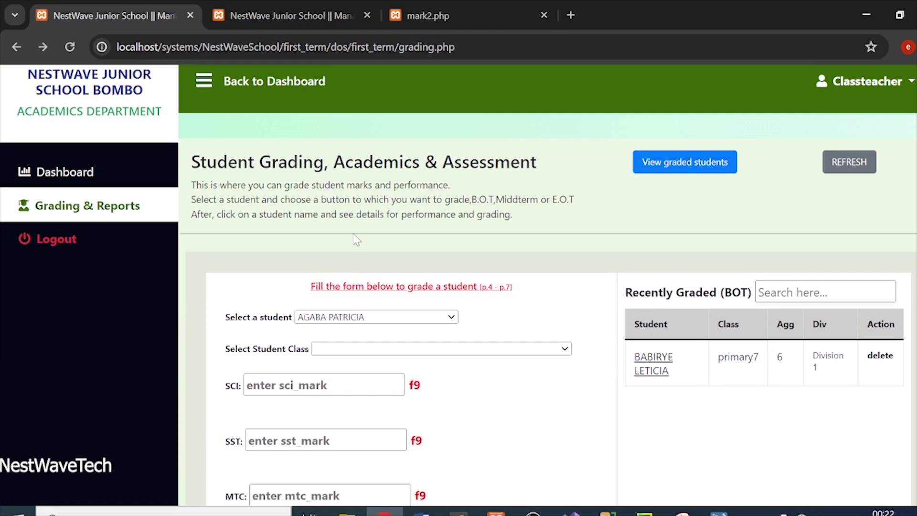
scroll(468, 351, down, 9)
scroll(468, 351, up, 9)
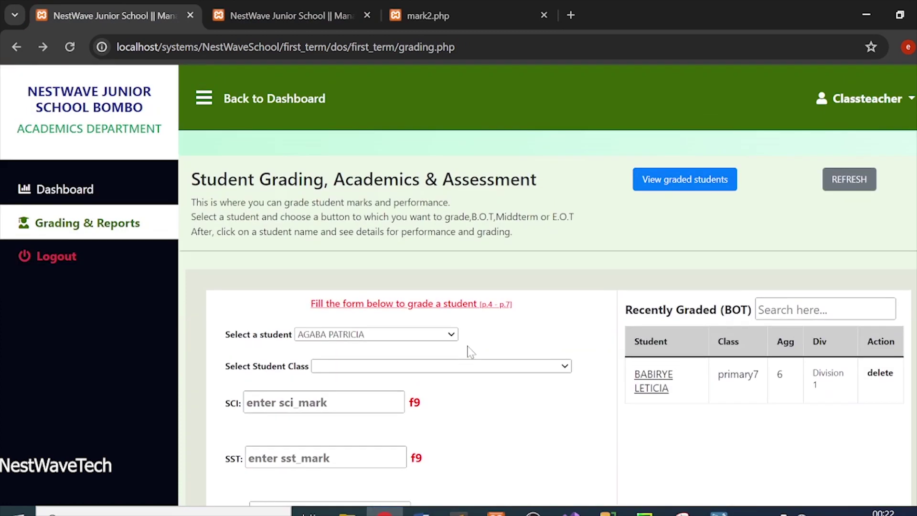
click(843, 187)
scroll(75, 161, down, 1)
scroll(547, 287, down, 8)
scroll(547, 287, up, 9)
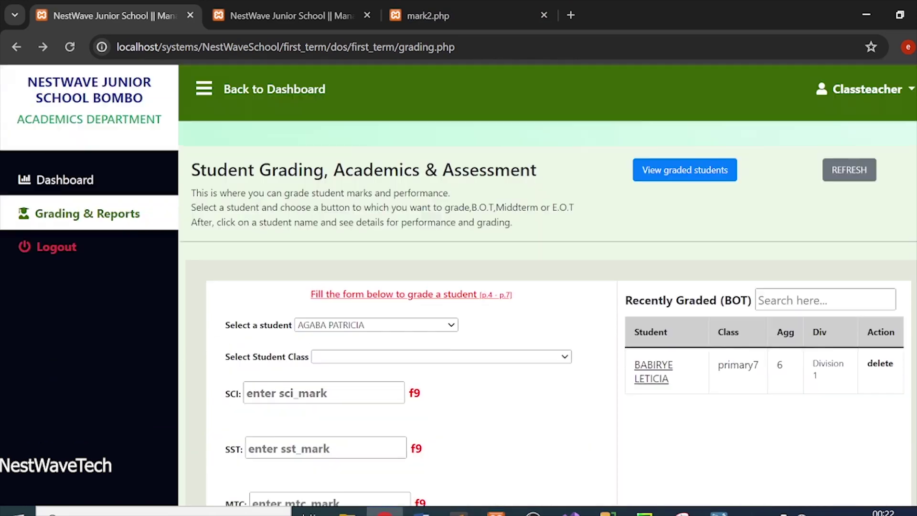
scroll(405, 242, down, 8)
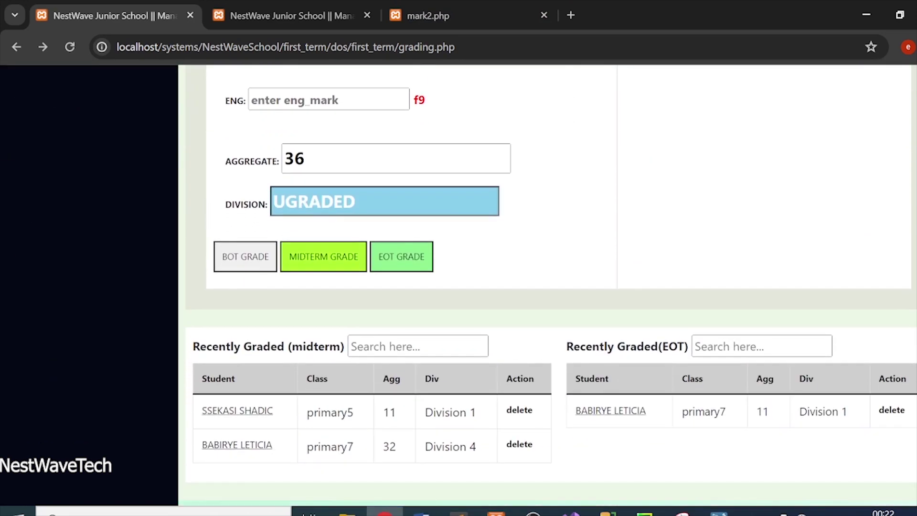
scroll(403, 237, up, 8)
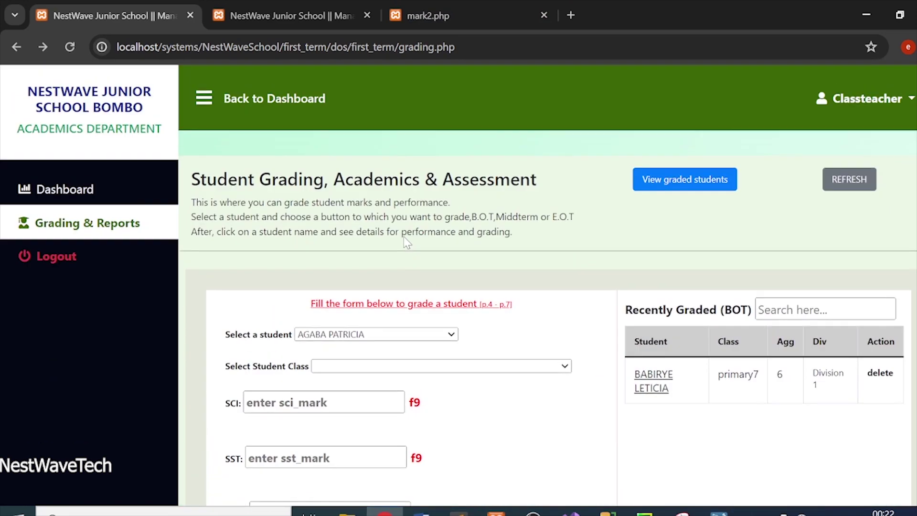
Recheck the full report sheet, then reload Grading & Reports from the sidebar.
click(249, 18)
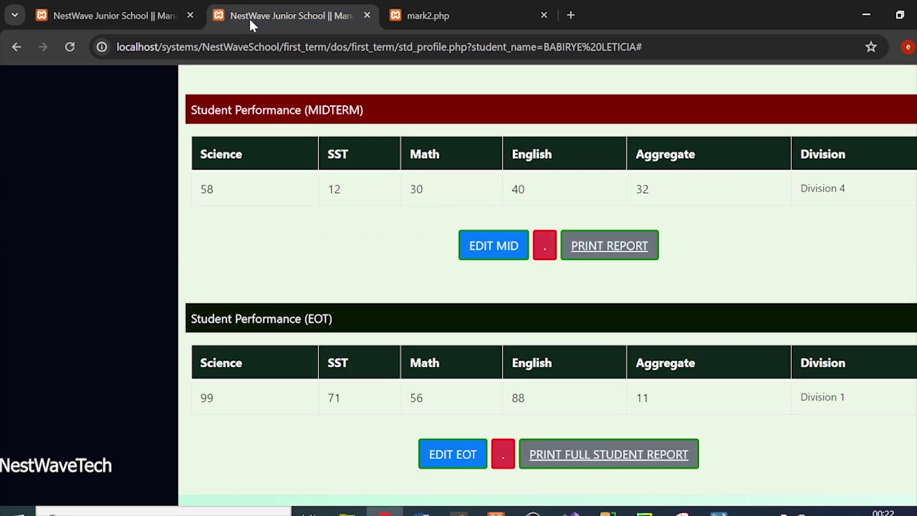
click(436, 8)
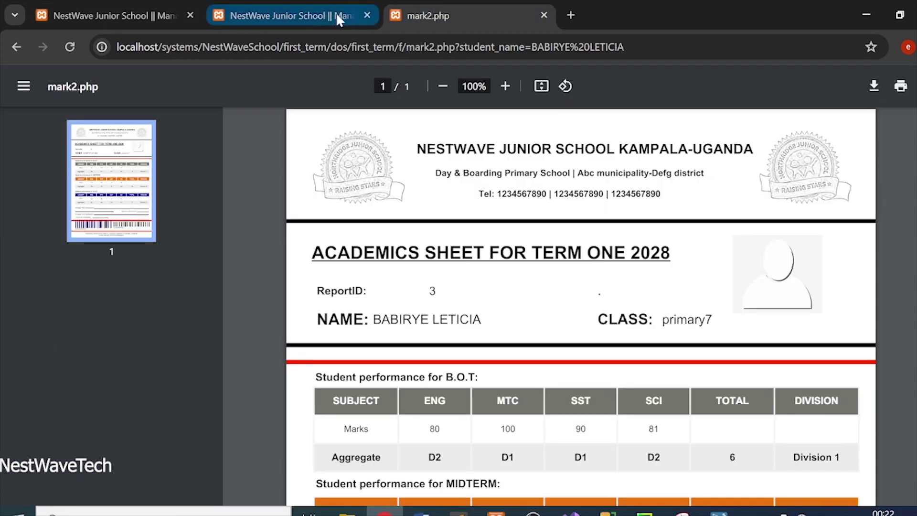
click(307, 15)
click(90, 2)
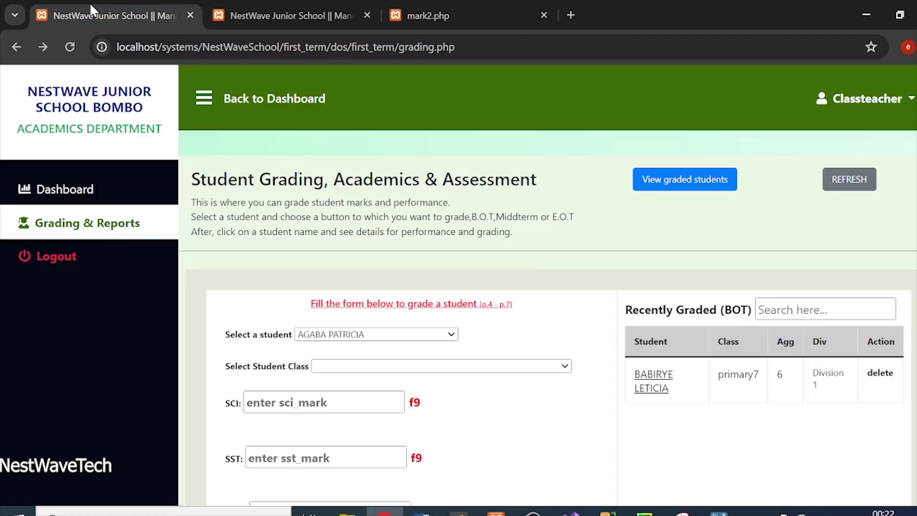
scroll(527, 340, down, 10)
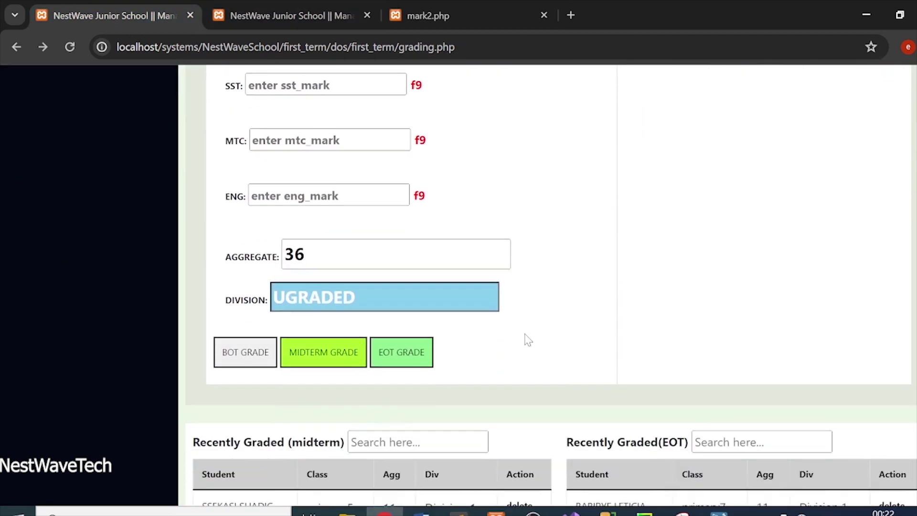
click(111, 225)
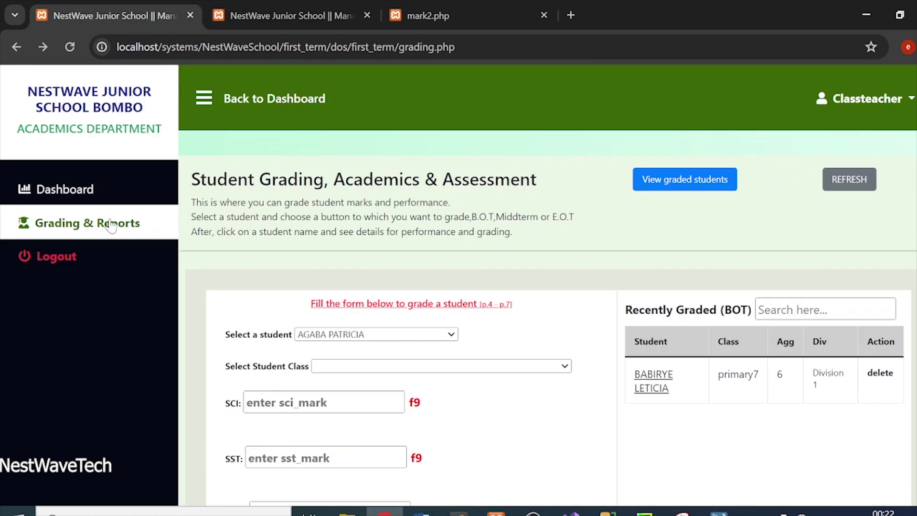
Open the Dashboard and review its cards: 150 students, 82 day, 68 boarding, 77 male, 73 female.
click(62, 190)
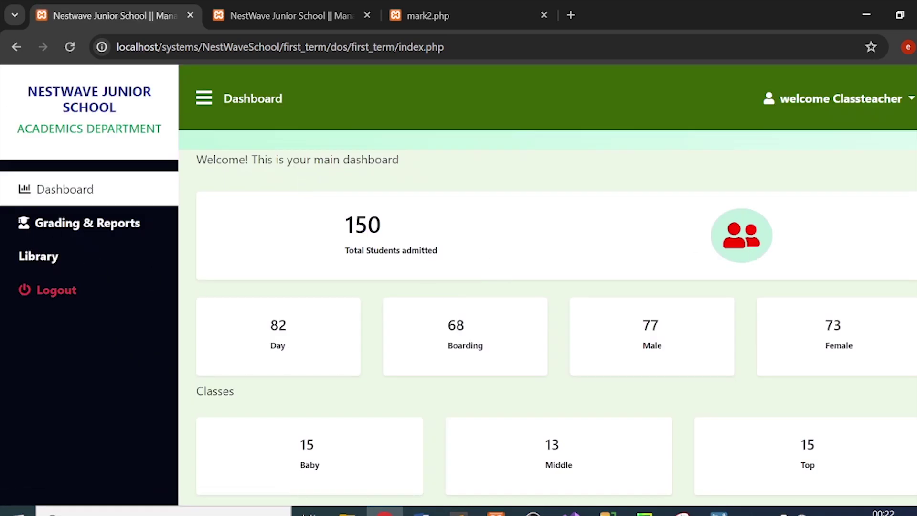
scroll(468, 220, down, 4)
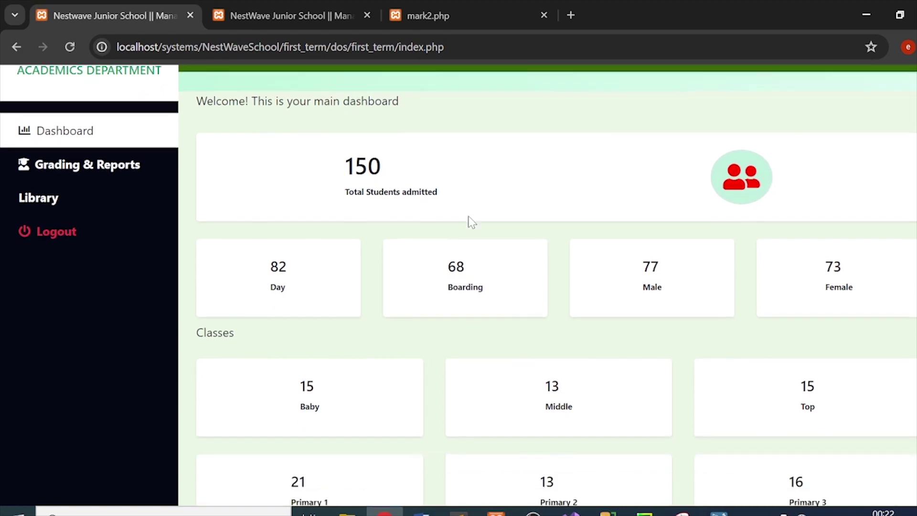
scroll(472, 222, up, 4)
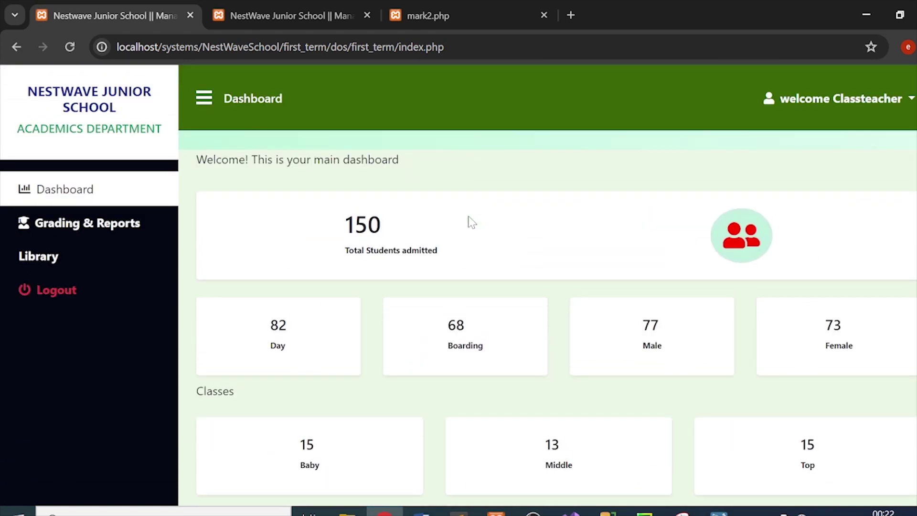